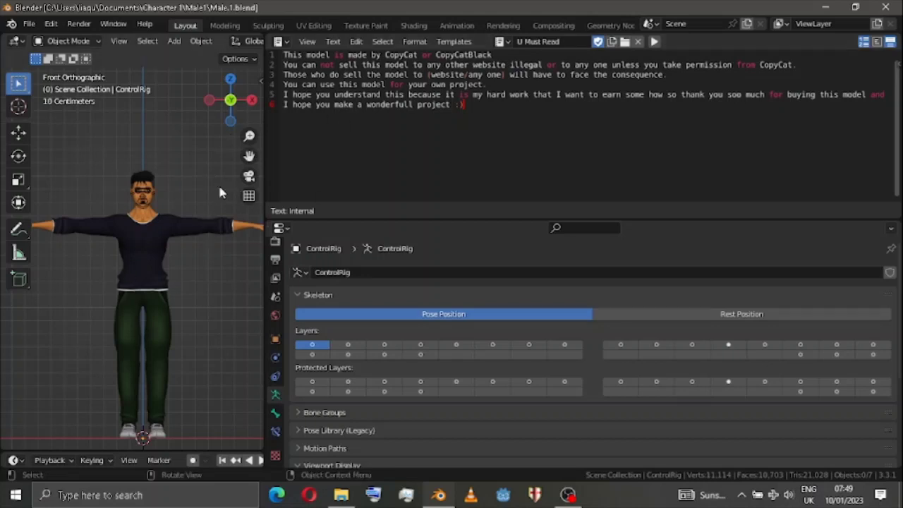
# Change the text editor area to the Outliner and widen the 3D viewport to frame the character's upper body
pyautogui.moveTo(466, 105)
pyautogui.mouseDown()
pyautogui.moveTo(284, 54)
pyautogui.moveTo(470, 109)
pyautogui.mouseUp()
pyautogui.click(278, 41)
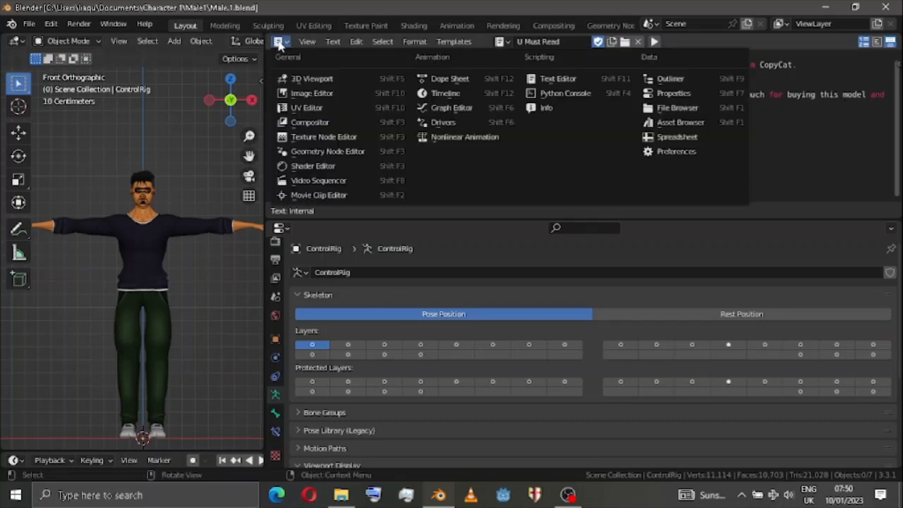
pyautogui.click(669, 78)
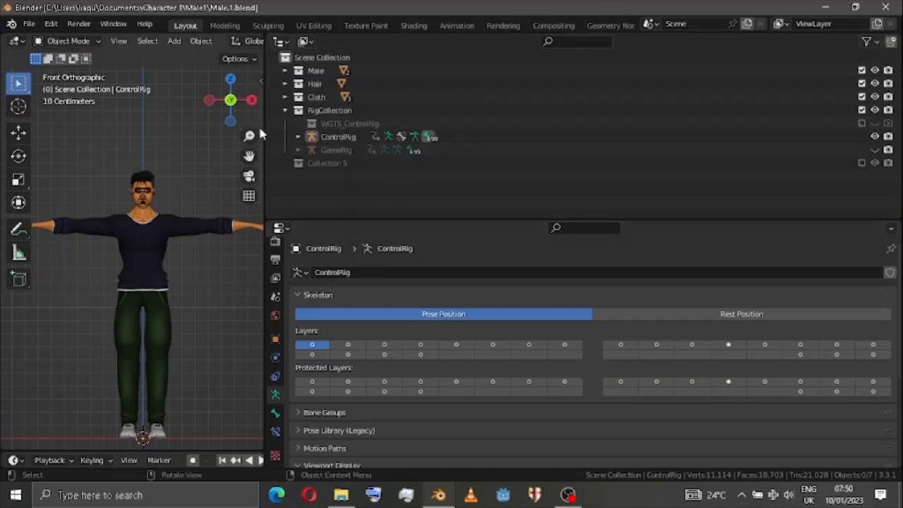
pyautogui.moveTo(264, 131); pyautogui.dragTo(601, 237)
pyautogui.scroll(3, 505, 220)
pyautogui.scroll(3, 614, 156)
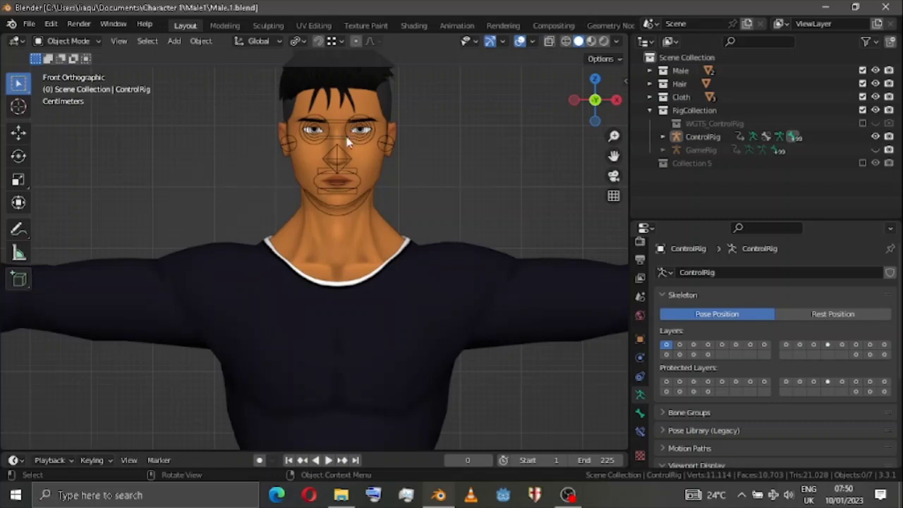
# Hide ControlRig and reveal GameRig for inspection, and restore the original visibility of both rigs
pyautogui.click(689, 138)
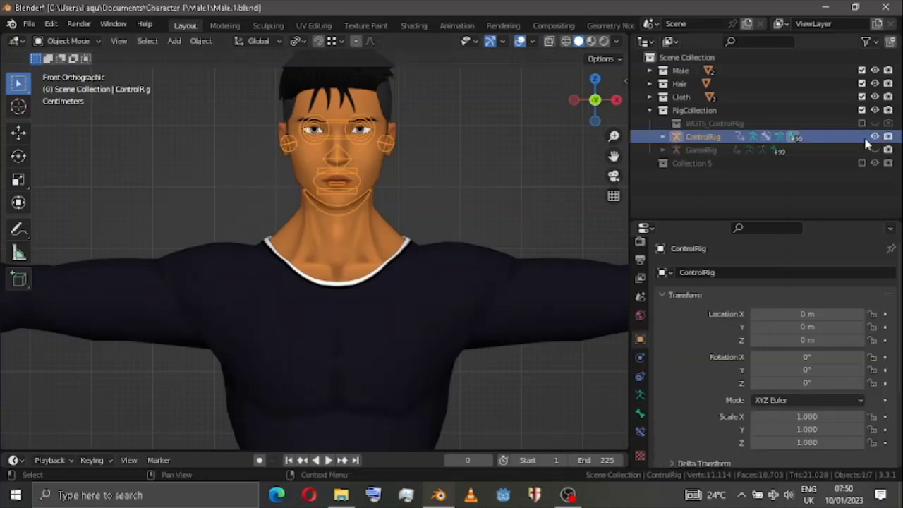
pyautogui.click(875, 137)
pyautogui.click(875, 150)
pyautogui.click(702, 150)
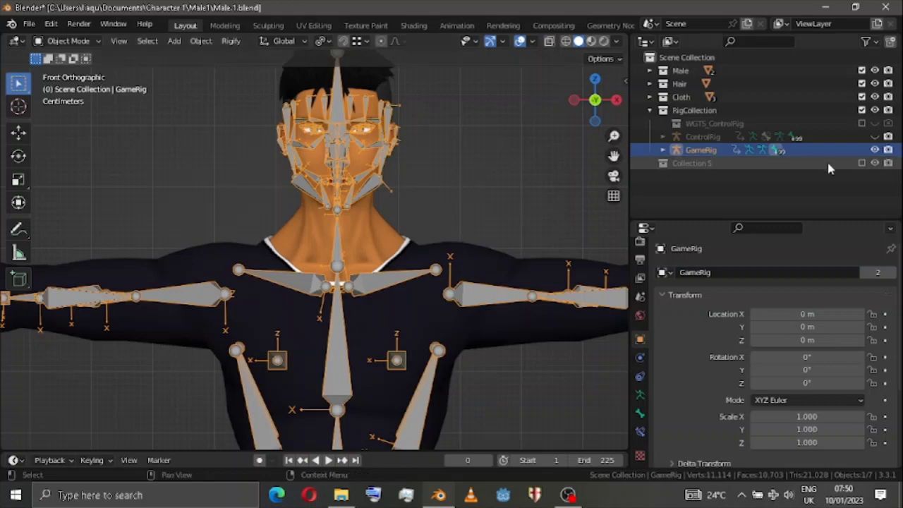
pyautogui.click(875, 150)
pyautogui.click(875, 136)
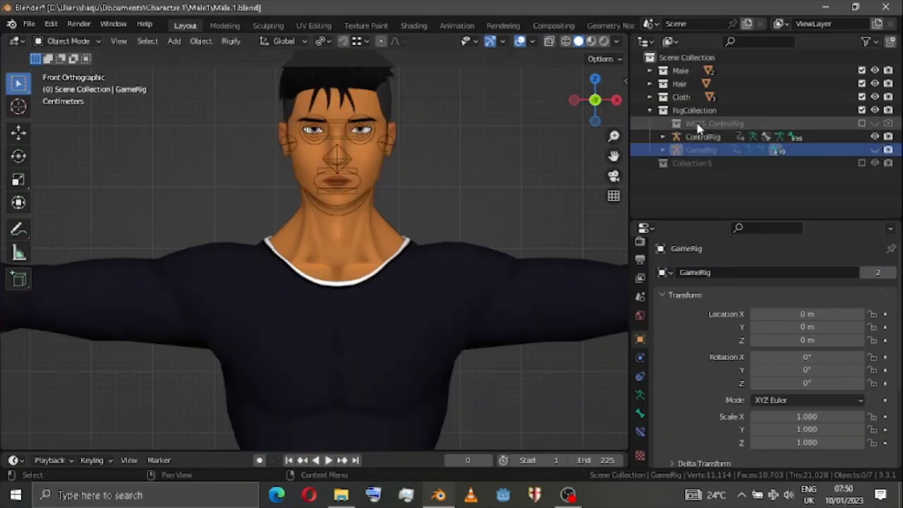
# Select ControlRig and start the Shortcut VUr display in the 3D viewport
pyautogui.click(702, 137)
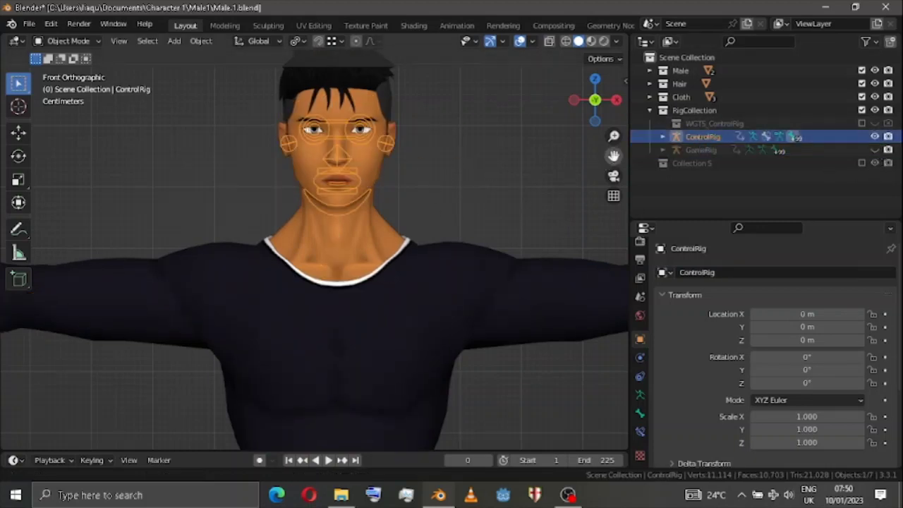
pyautogui.moveTo(613, 155); pyautogui.dragTo(587, 220)
pyautogui.scroll(2, 614, 156)
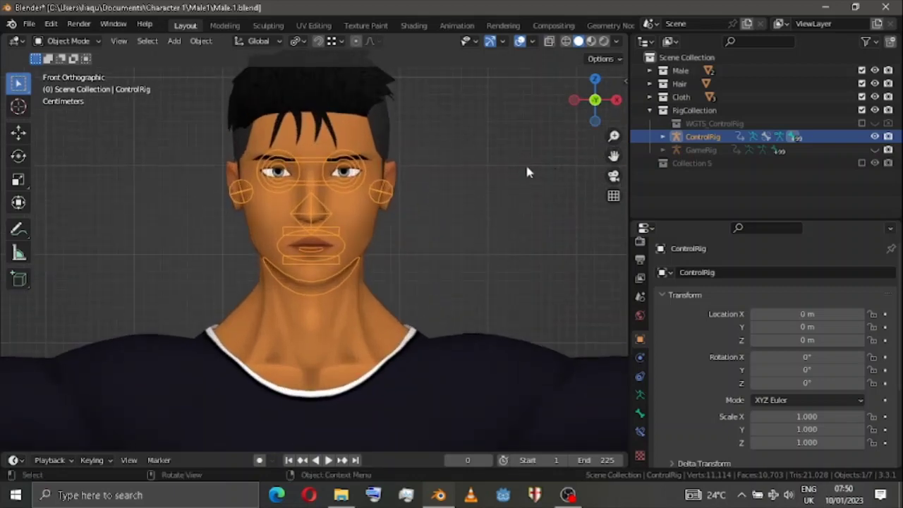
pyautogui.press('n')
pyautogui.click(621, 174)
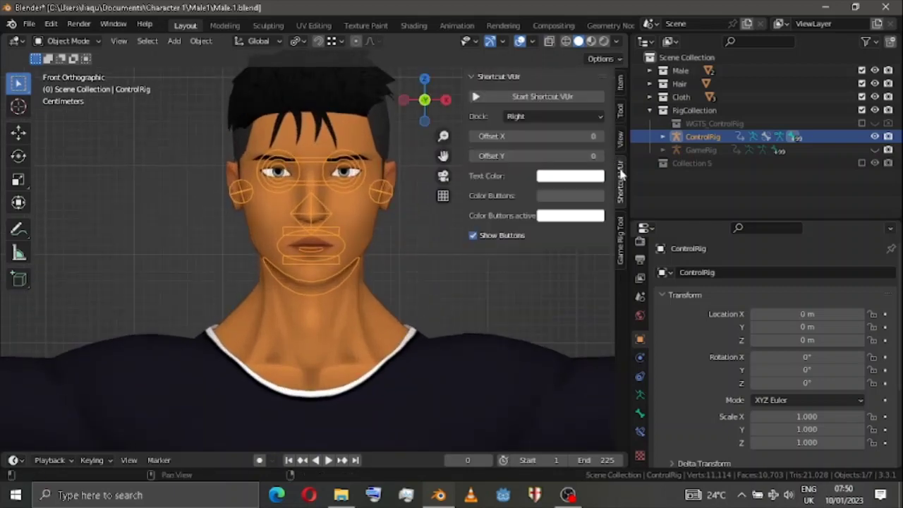
pyautogui.click(475, 95)
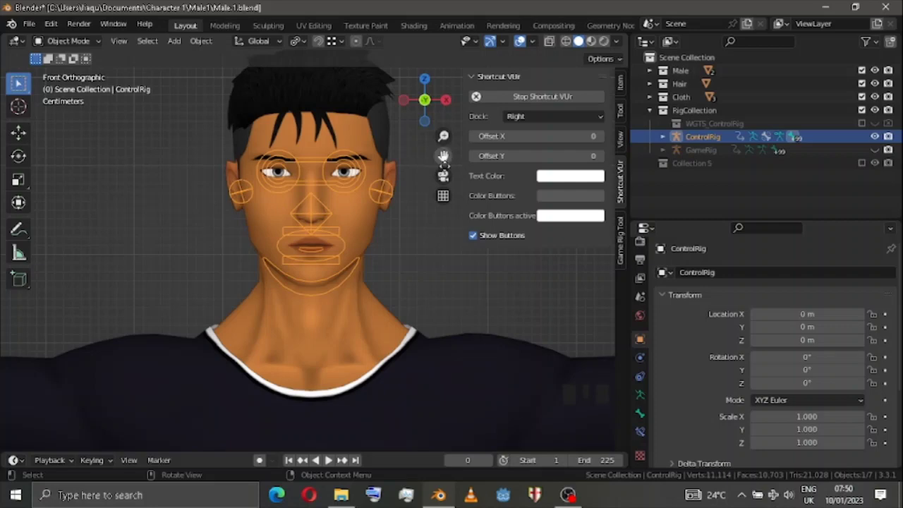
# Show ControlRig's rig layers, enter Pose Mode and move the eye_common control down below the eyes
pyautogui.click(621, 84)
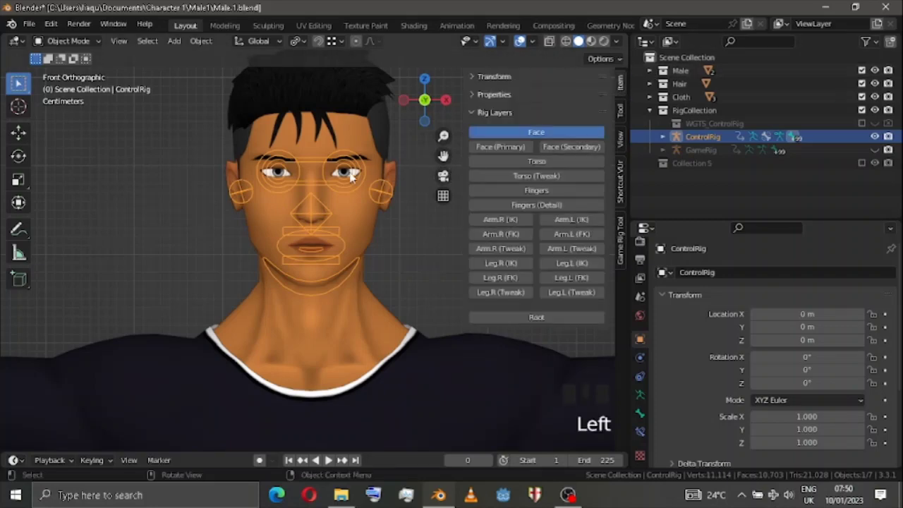
pyautogui.scroll(2, 350, 176)
pyautogui.moveTo(449, 155); pyautogui.dragTo(440, 210)
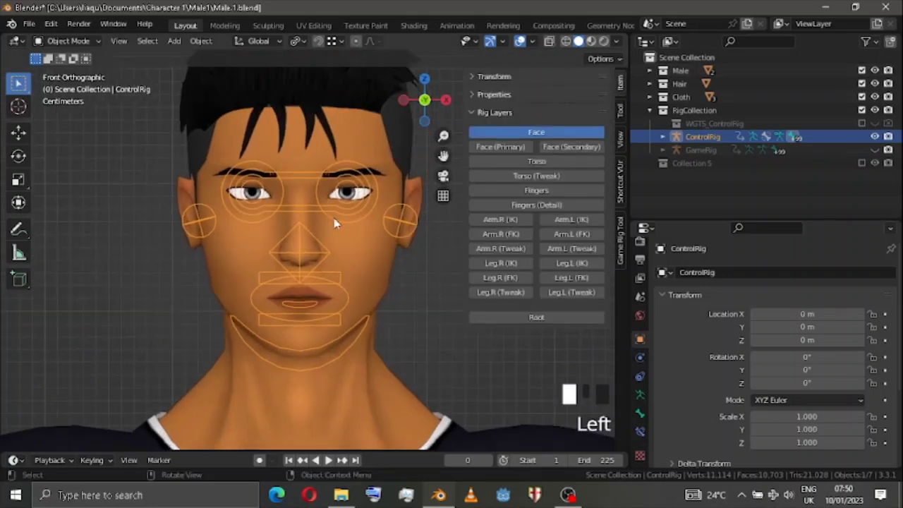
pyautogui.hotkey('ctrl', 'Tab')
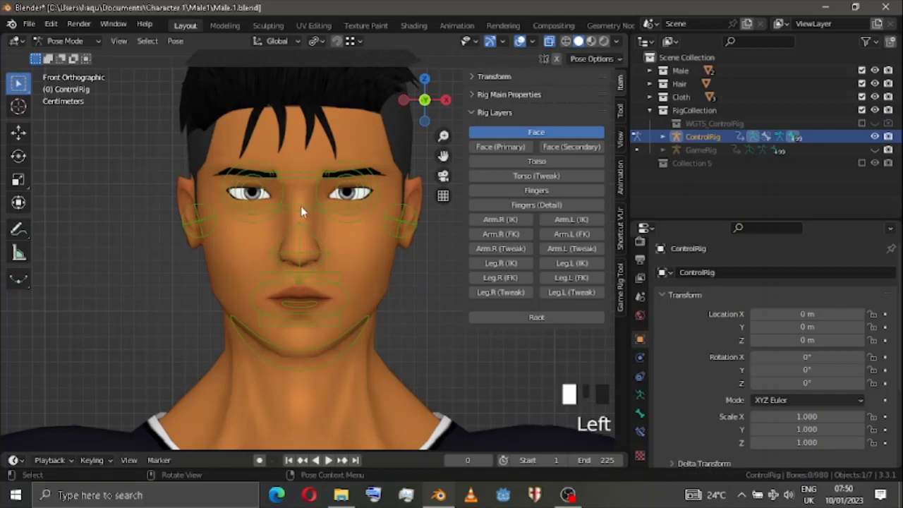
pyautogui.click(302, 208)
pyautogui.press('g')
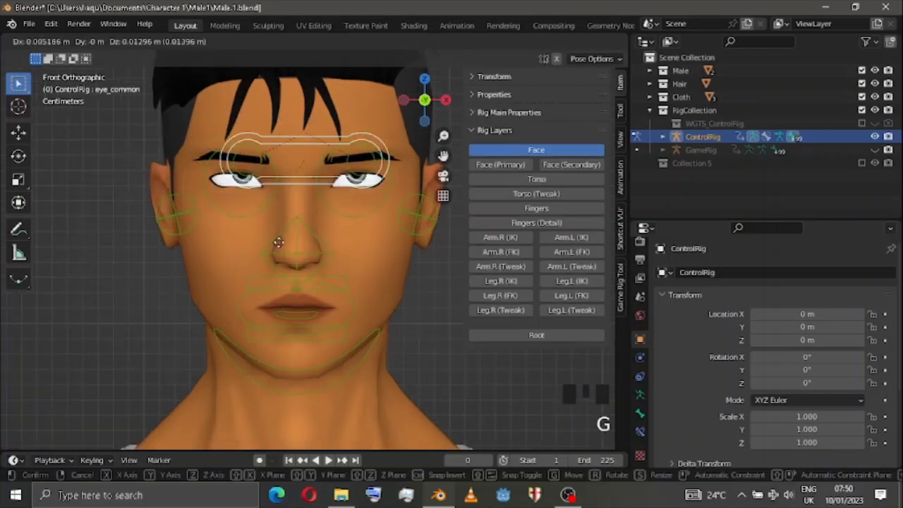
pyautogui.click(276, 241)
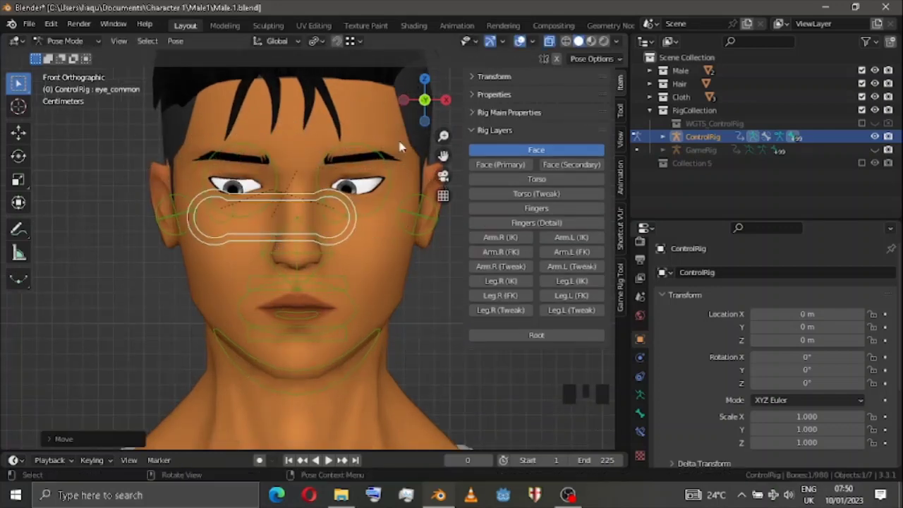
# Expand the rig's main properties, set Eyelids Follow (eye.L) to 0.000 and test it by moving the eye_common control
pyautogui.click(478, 113)
pyautogui.doubleClick(542, 133)
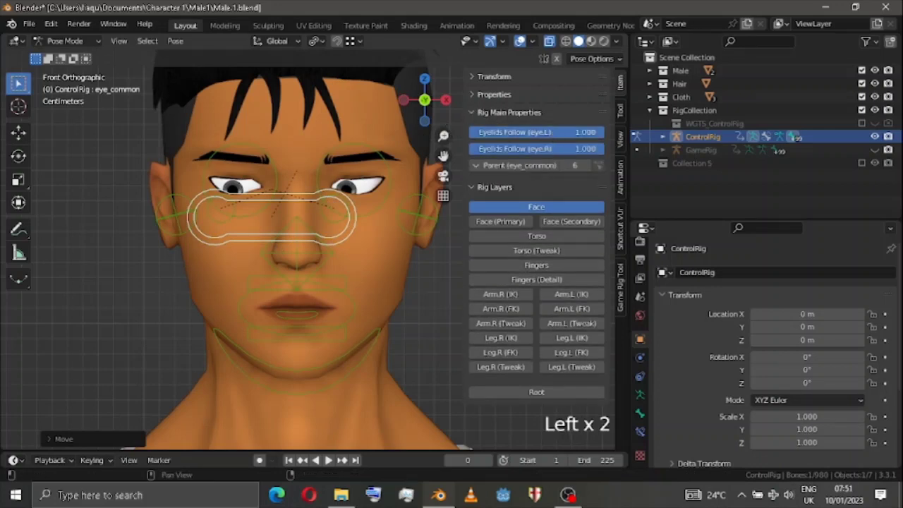
pyautogui.moveTo(602, 133); pyautogui.dragTo(443, 178)
pyautogui.scroll(2, 288, 191)
pyautogui.press('g')
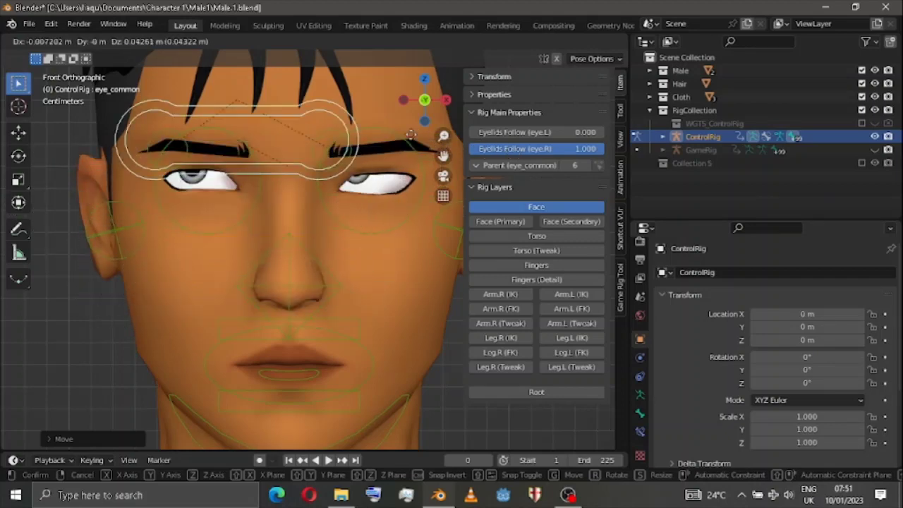
pyautogui.click(370, 193)
# Set Eyelids Follow (eye.L) to 1.000 and clear the eye_common control's location
pyautogui.moveTo(515, 132); pyautogui.dragTo(604, 131)
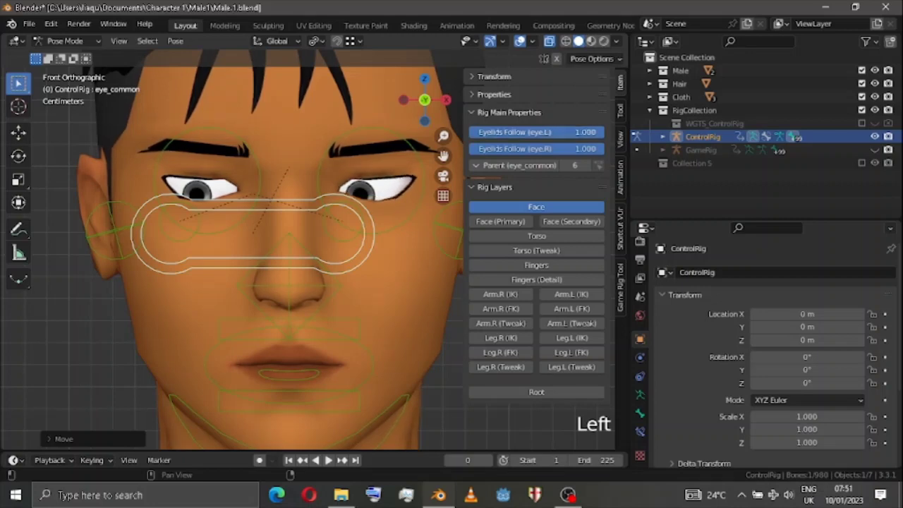
pyautogui.click(526, 166)
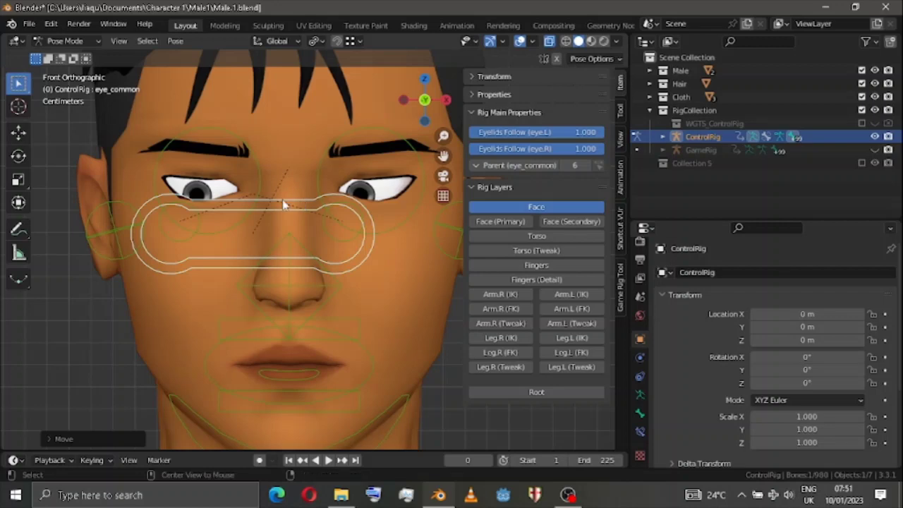
pyautogui.hotkey('alt', 'g')
# Show the Torso rig layer and try rotating the head control with the eyes parented to the face
pyautogui.click(577, 237)
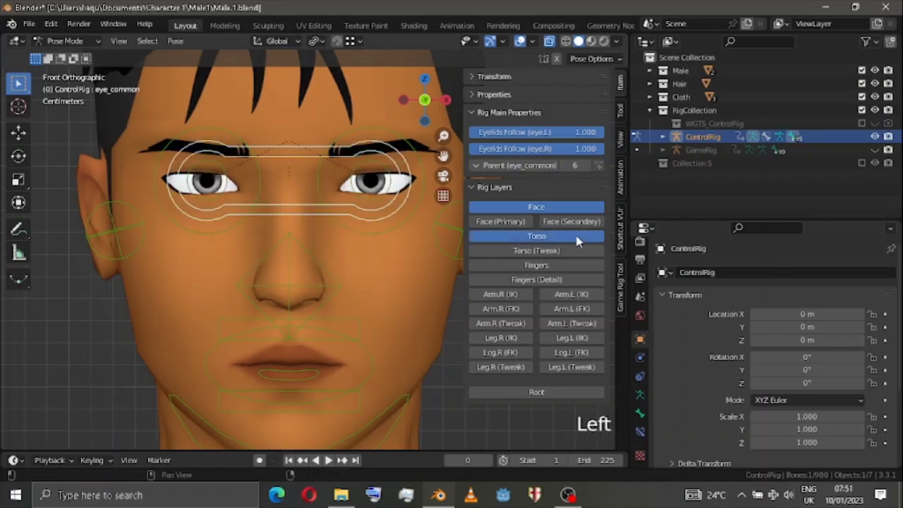
pyautogui.scroll(-4, 267, 95)
pyautogui.moveTo(278, 68); pyautogui.dragTo(345, 99)
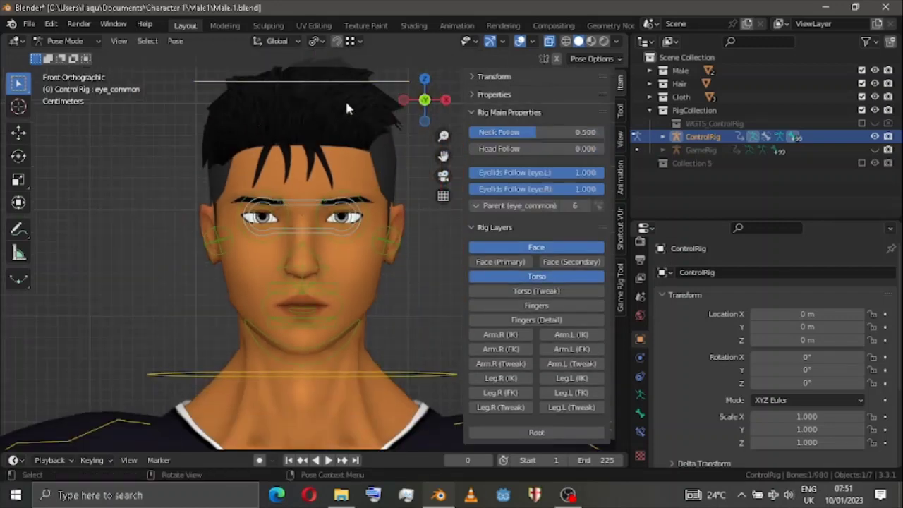
pyautogui.press('r')
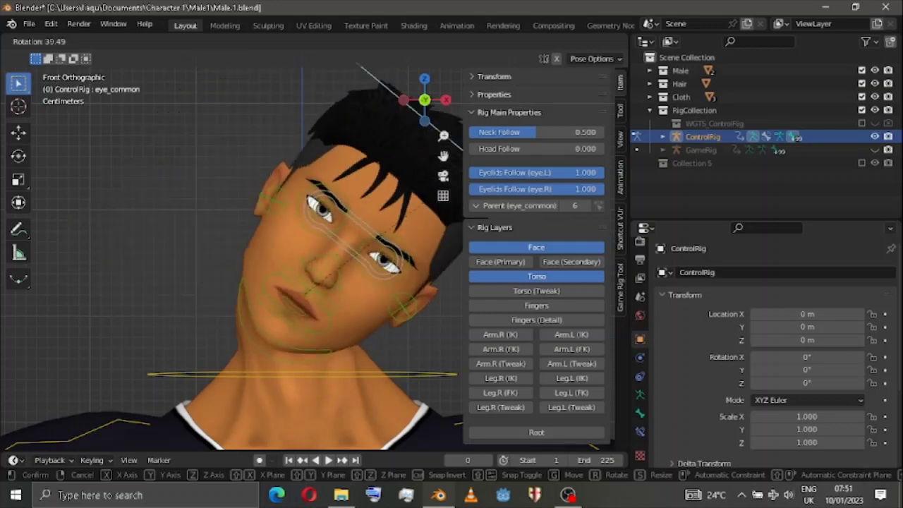
pyautogui.press('Escape')
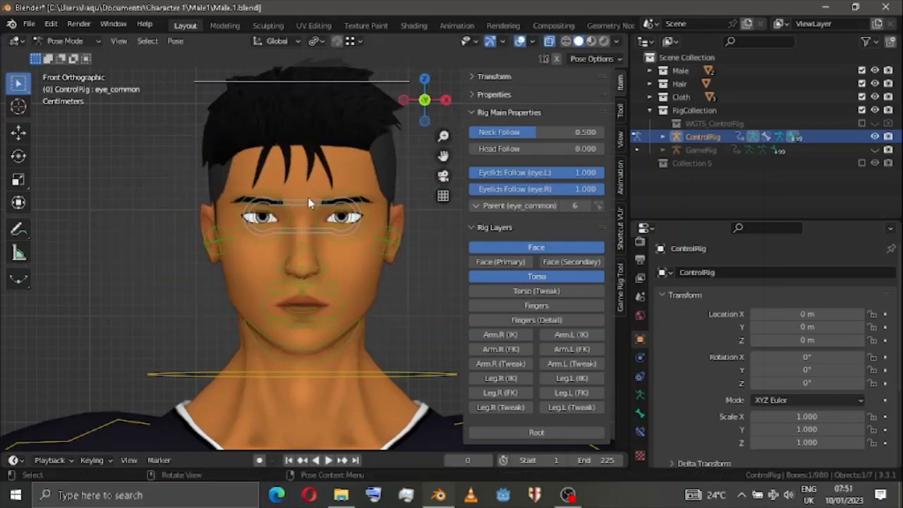
# Switch the eye_common control's parent to Root and try rotating the head control
pyautogui.click(309, 205)
pyautogui.click(541, 163)
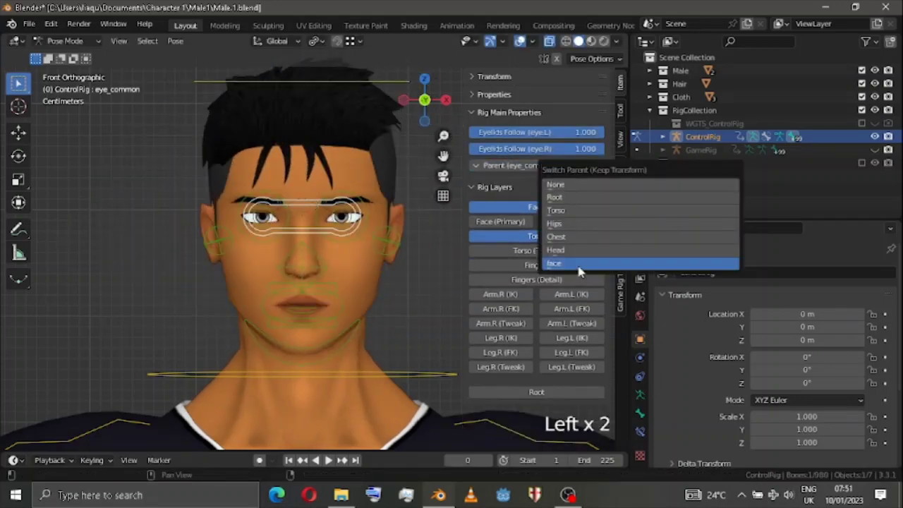
pyautogui.click(558, 198)
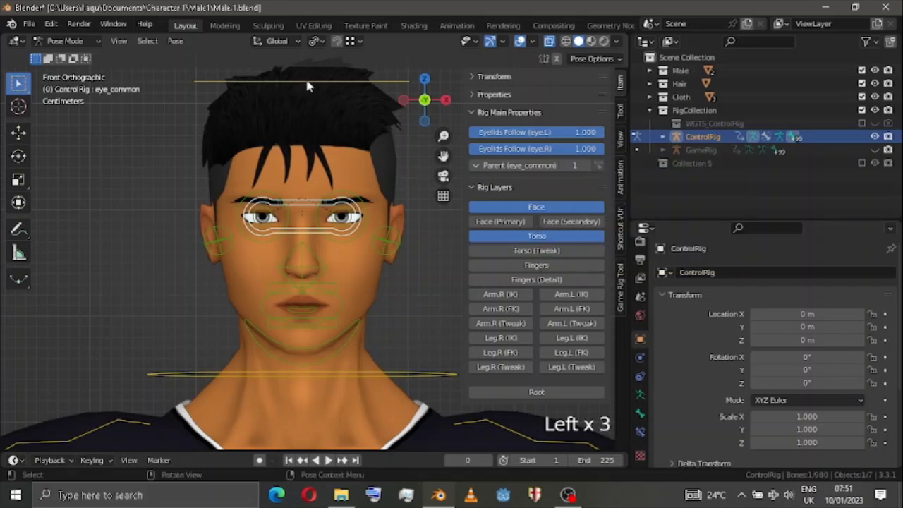
pyautogui.click(307, 83)
pyautogui.press('r')
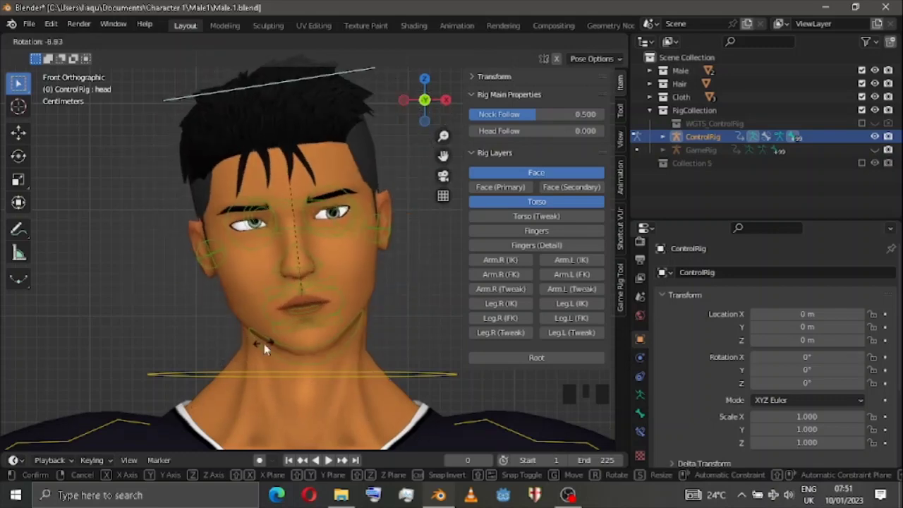
pyautogui.press('Escape')
# Switch the eye_common control's parent to face and hide the Torso rig layer
pyautogui.click(300, 224)
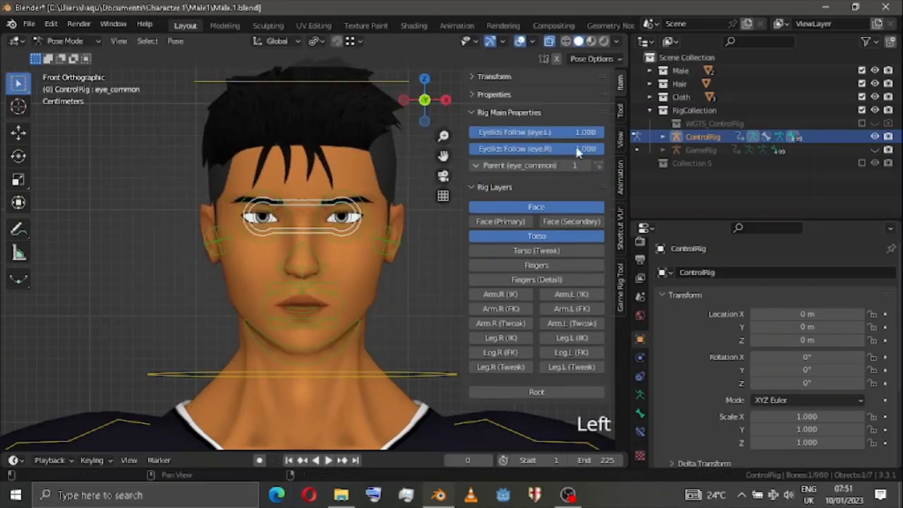
pyautogui.click(515, 165)
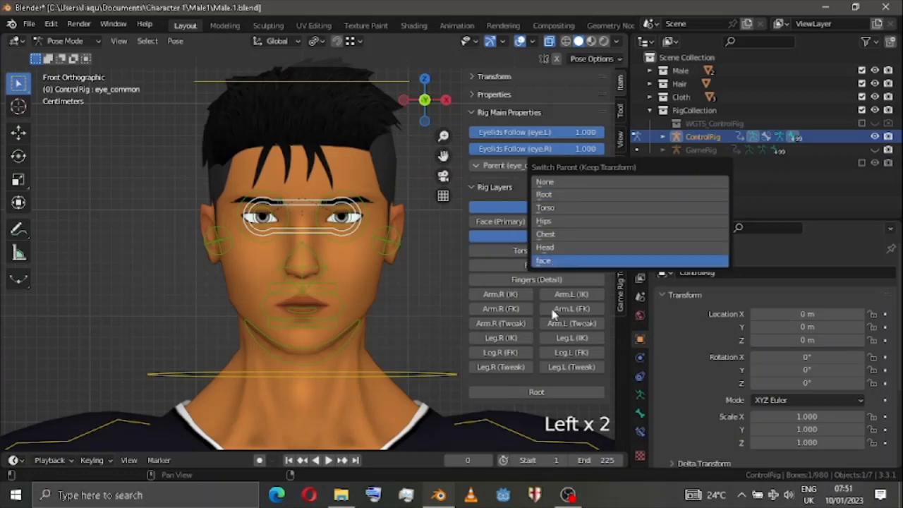
pyautogui.click(547, 260)
pyautogui.scroll(-2, 327, 257)
pyautogui.scroll(2, 329, 262)
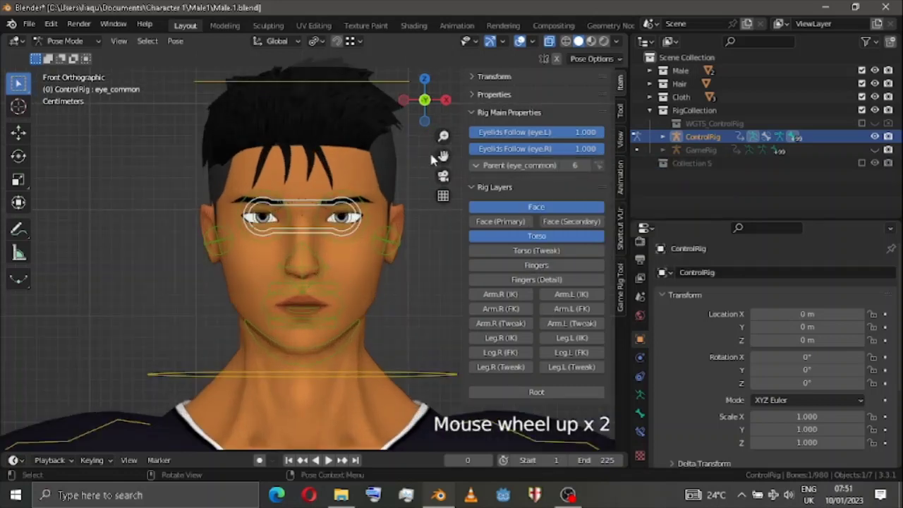
pyautogui.click(569, 239)
# Try scaling the eye.L control of the character's left eye
pyautogui.scroll(5, 311, 188)
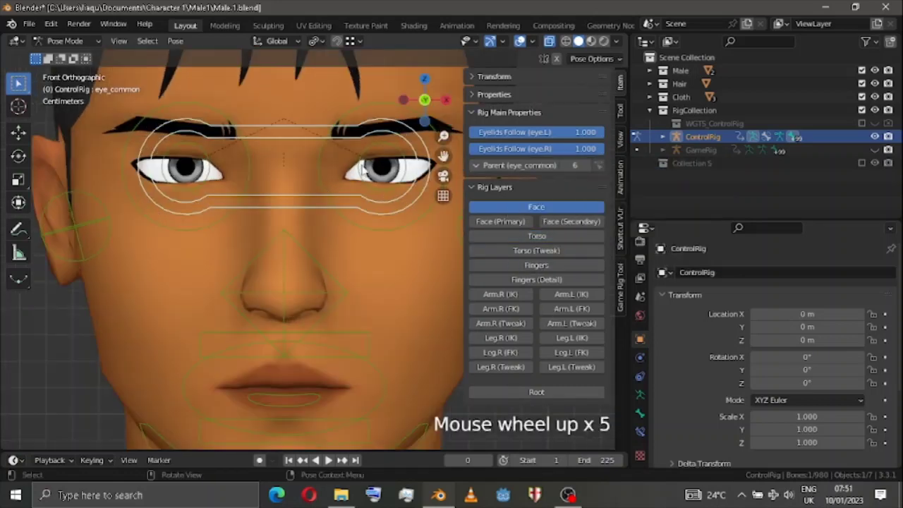
pyautogui.click(363, 170)
pyautogui.press('s')
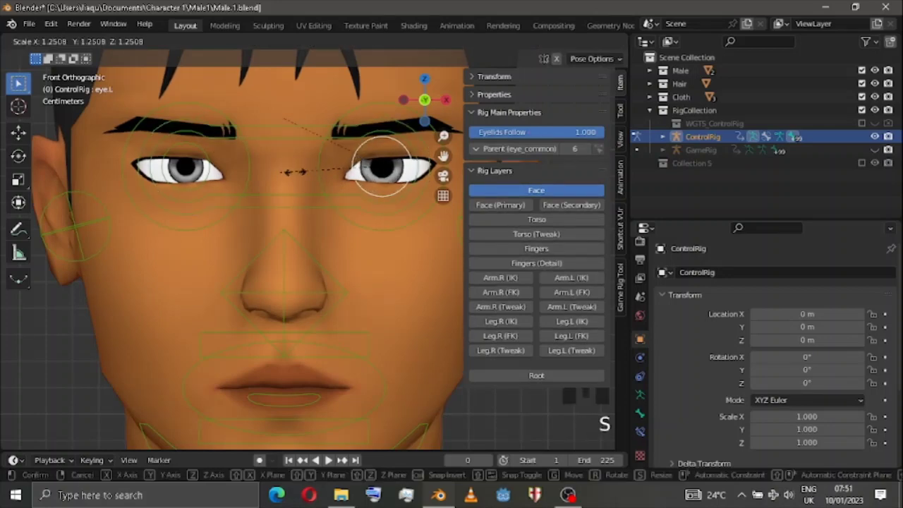
pyautogui.click(306, 177)
# Try scaling the jaw_master_mouth control around the lips
pyautogui.scroll(-1, 381, 167)
pyautogui.moveTo(443, 155); pyautogui.dragTo(443, 67)
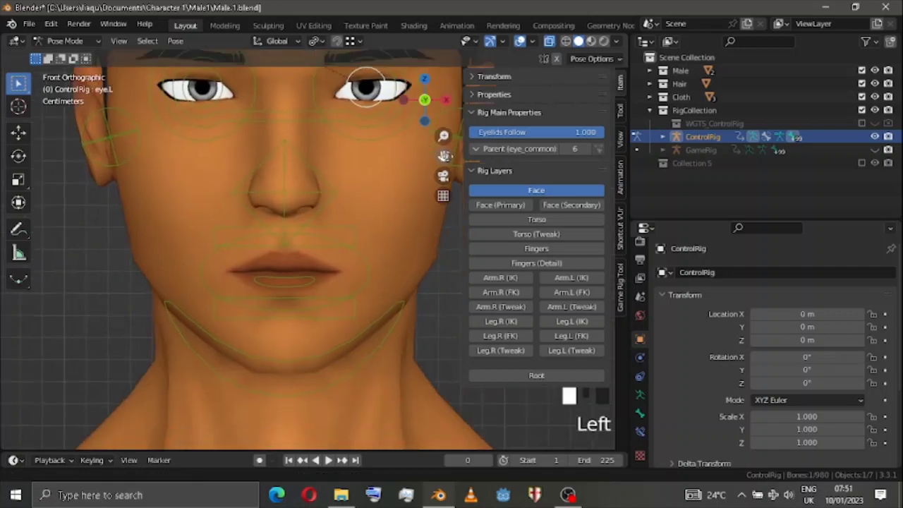
pyautogui.click(369, 270)
pyautogui.press('s')
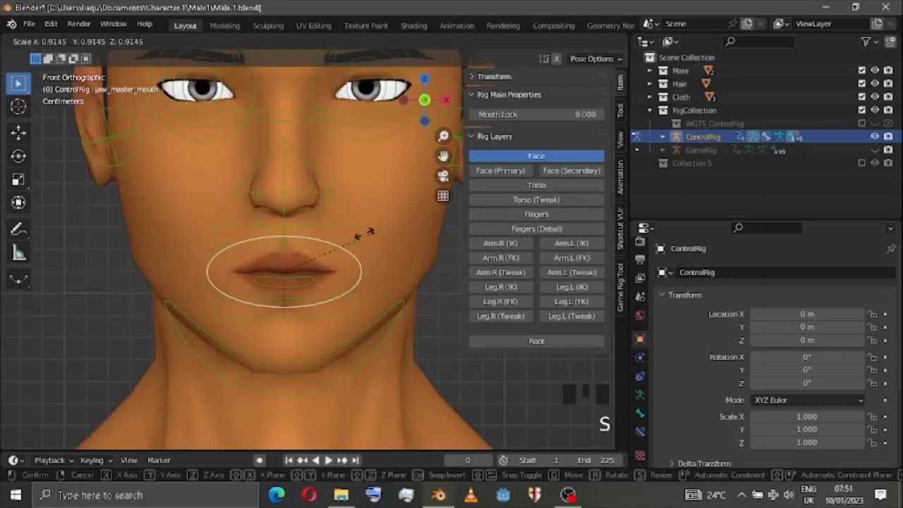
pyautogui.rightClick(381, 227)
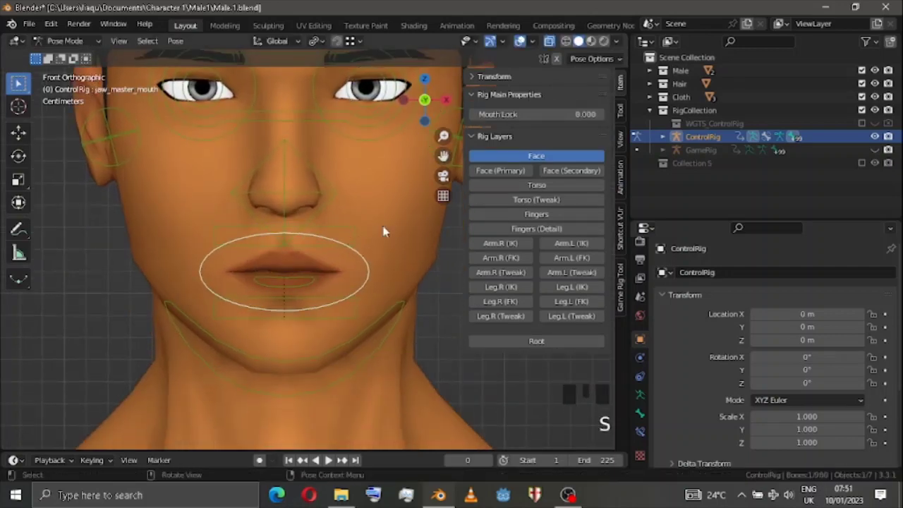
# Show the Face (Primary) rig layer around the mouth
pyautogui.click(488, 172)
pyautogui.scroll(1, 332, 251)
pyautogui.scroll(1, 275, 273)
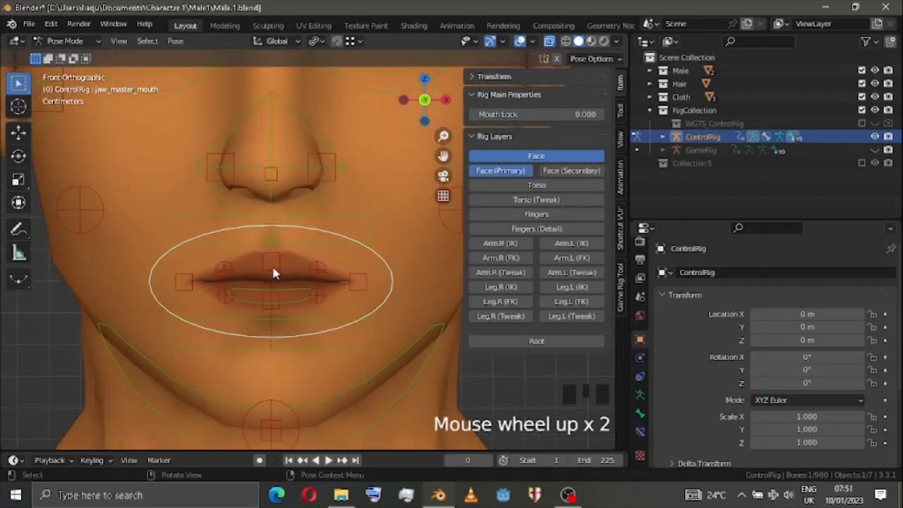
# Try moving the lip.T control on the upper lip and the lip_end.L.001 control at the mouth corner
pyautogui.click(271, 261)
pyautogui.press('g')
pyautogui.rightClick(273, 288)
pyautogui.click(349, 280)
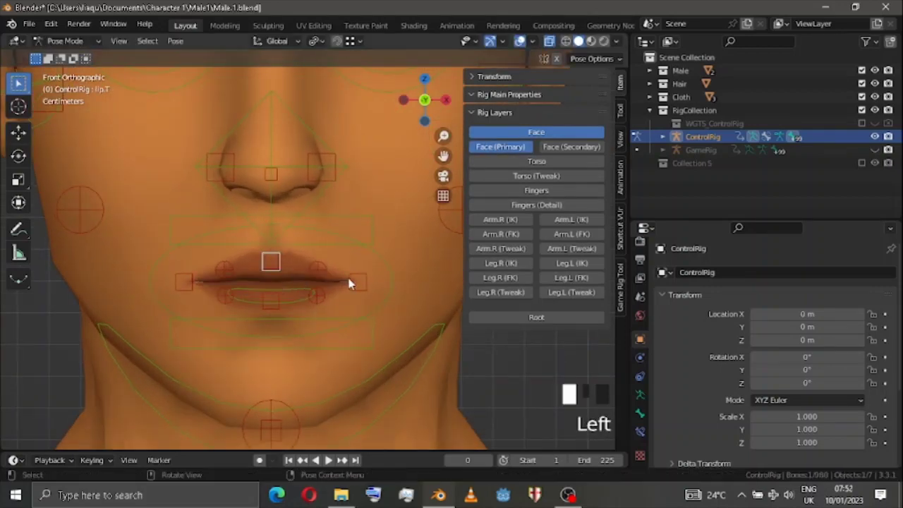
pyautogui.press('g')
pyautogui.rightClick(314, 282)
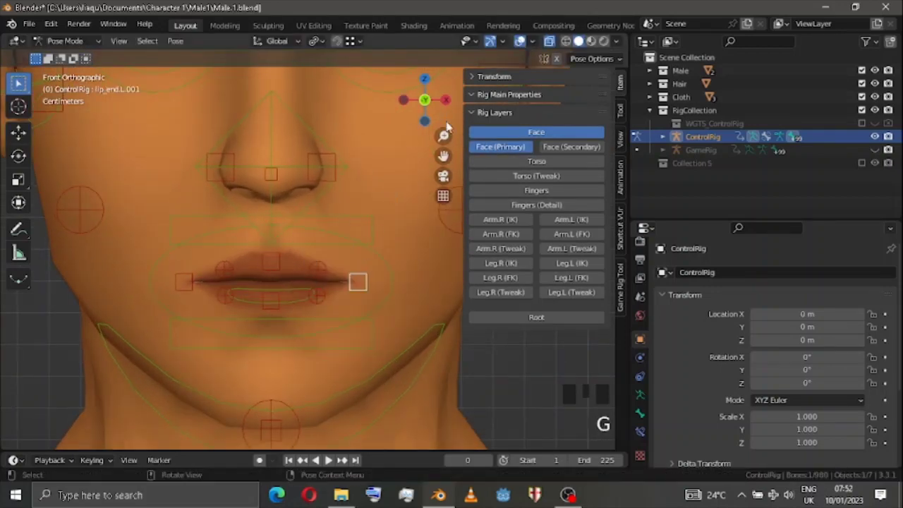
# Hide the Face (Primary) rig layer and try scaling the jaw_master_mouth control along global Z
pyautogui.click(518, 147)
pyautogui.click(363, 305)
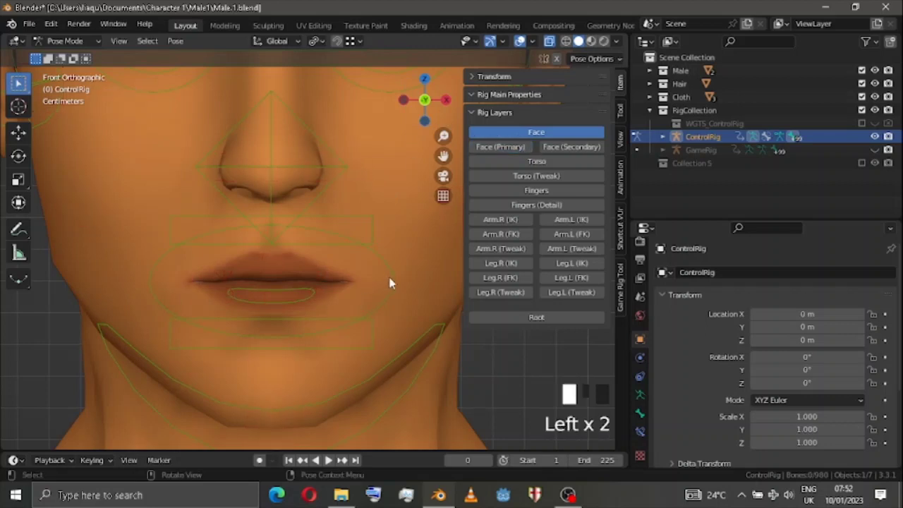
pyautogui.press('s')
pyautogui.press('z')
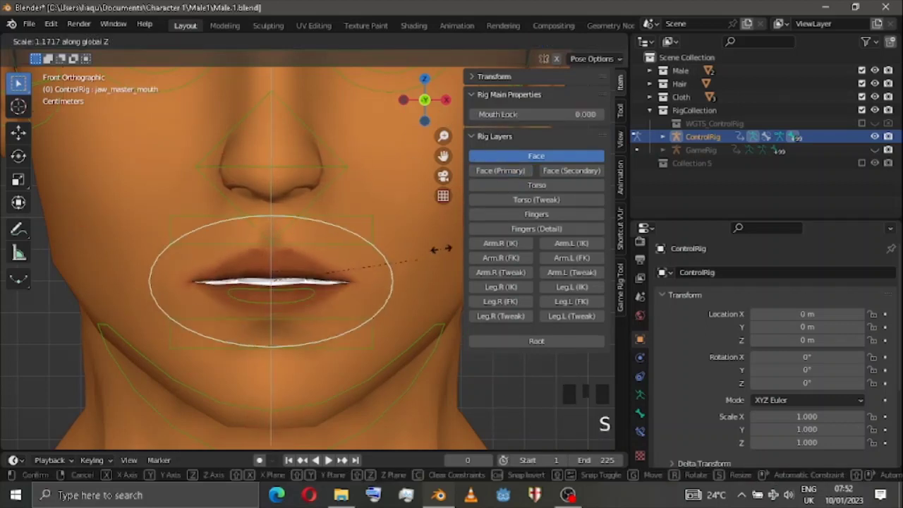
pyautogui.rightClick(442, 251)
# Try scaling the jaw_master_mouth control down along global X, first slightly and then strongly
pyautogui.press('s')
pyautogui.press('x')
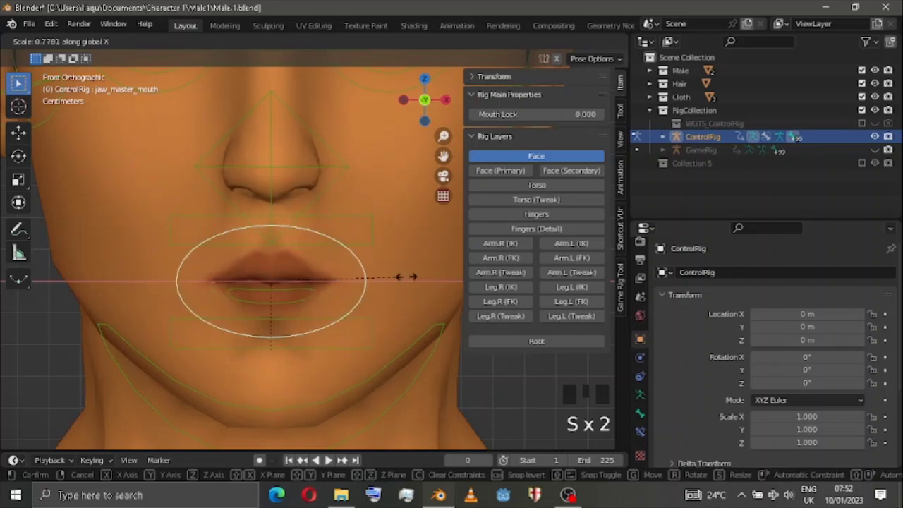
pyautogui.rightClick(408, 280)
pyautogui.press('s')
pyautogui.press('x')
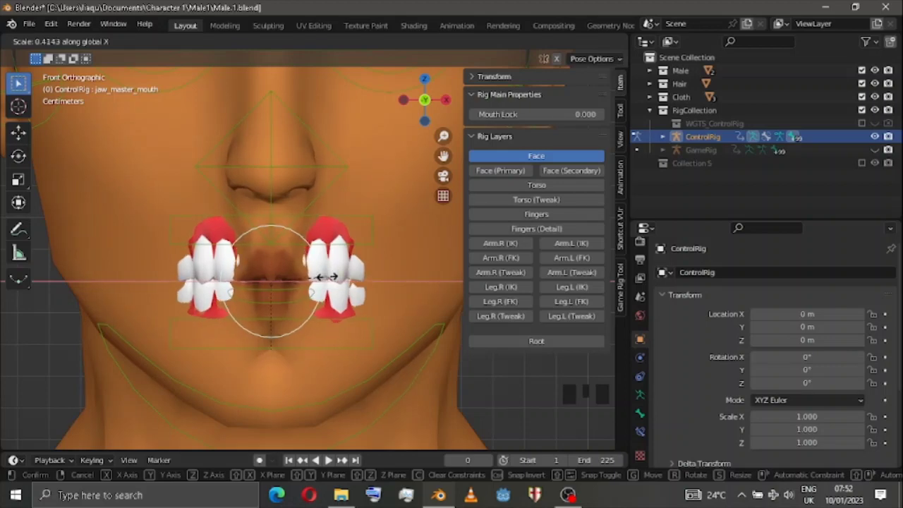
pyautogui.rightClick(328, 282)
# Scale the jaw_master_mouth control along global X to about 0.77
pyautogui.press('s')
pyautogui.press('x')
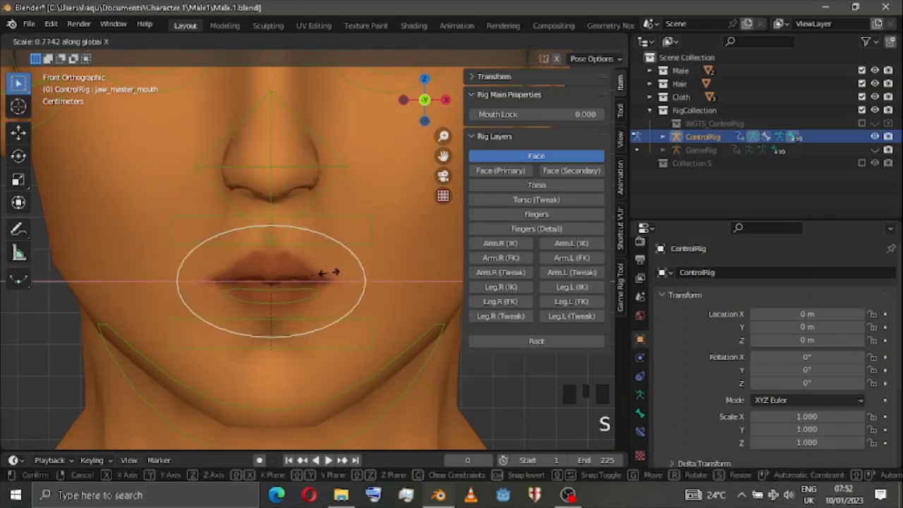
pyautogui.click(325, 271)
pyautogui.scroll(-3, 327, 272)
pyautogui.scroll(-1, 327, 272)
# Try moving the jaw_master_mouth control in the right orthographic view and clear its scale
pyautogui.click(446, 99)
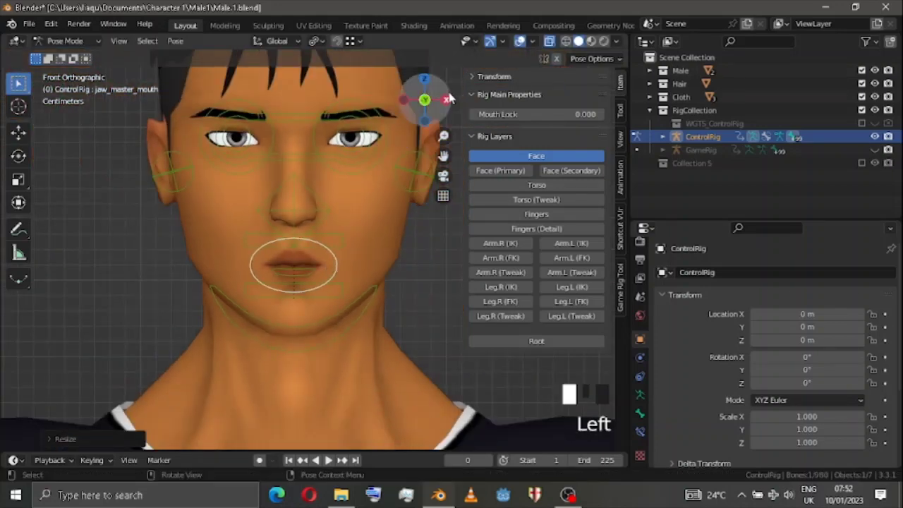
pyautogui.scroll(2, 292, 196)
pyautogui.scroll(-4, 292, 195)
pyautogui.moveTo(443, 155); pyautogui.dragTo(688, 156)
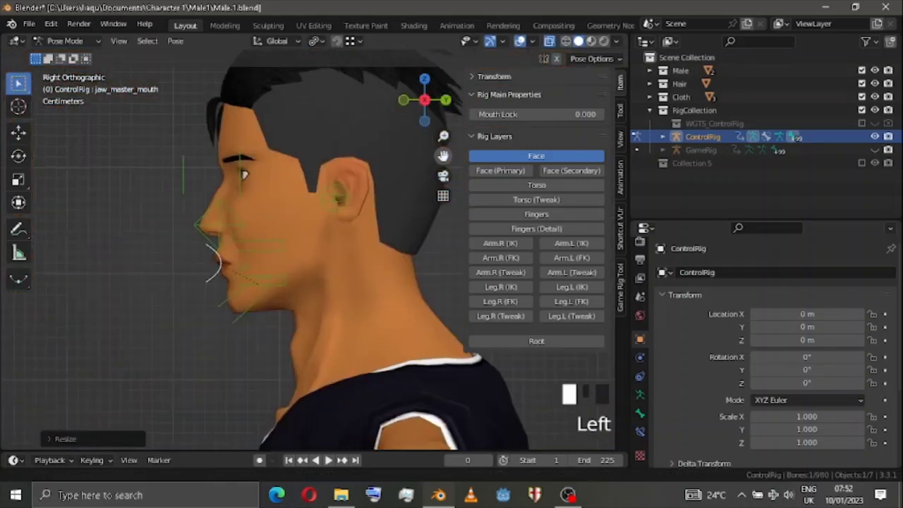
pyautogui.scroll(4, 306, 234)
pyautogui.press('g')
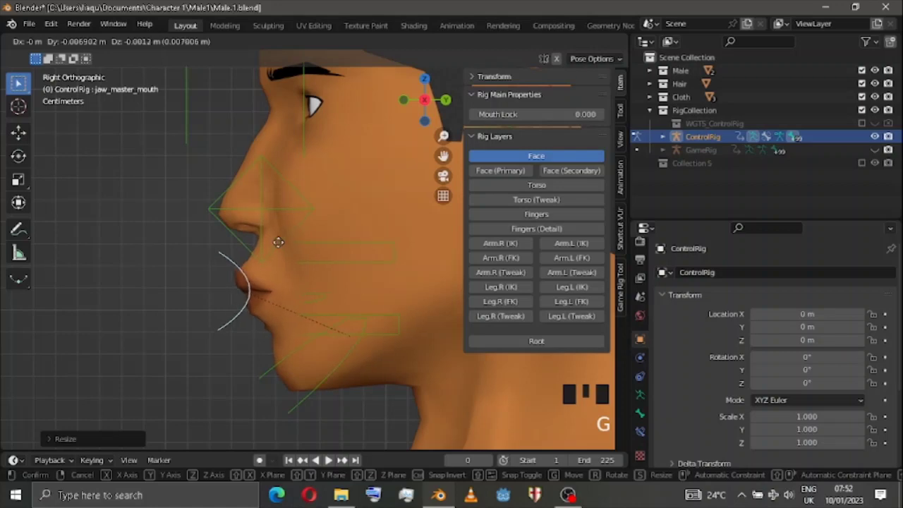
pyautogui.rightClick(285, 245)
pyautogui.hotkey('alt', 's')
pyautogui.scroll(-5, 285, 245)
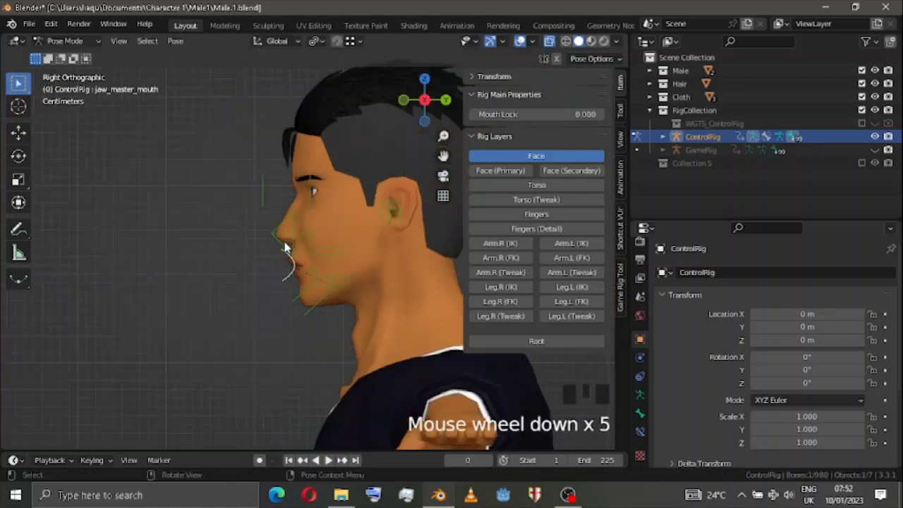
# In front view, rotate the jaw_master control about 10.5° around global X and a further 8.6° or so with trackball rotation
pyautogui.click(404, 101)
pyautogui.scroll(4, 287, 267)
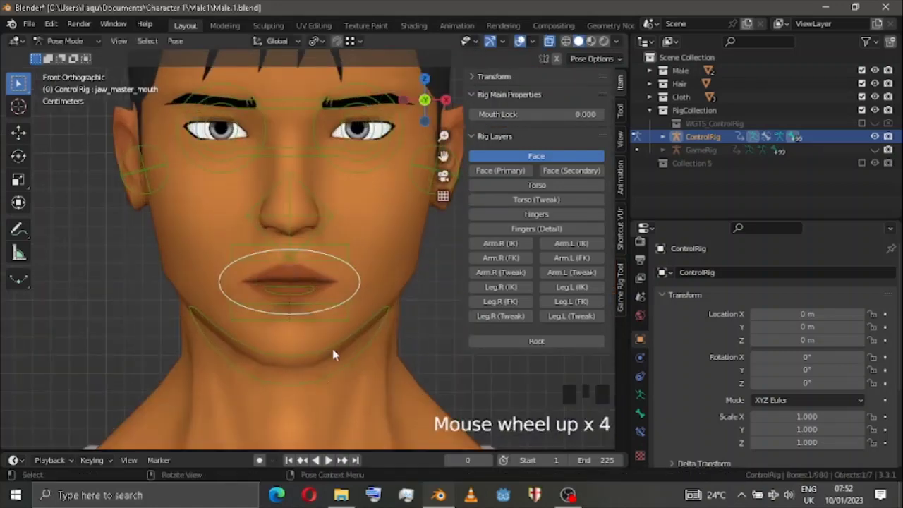
pyautogui.click(384, 312)
pyautogui.press('r')
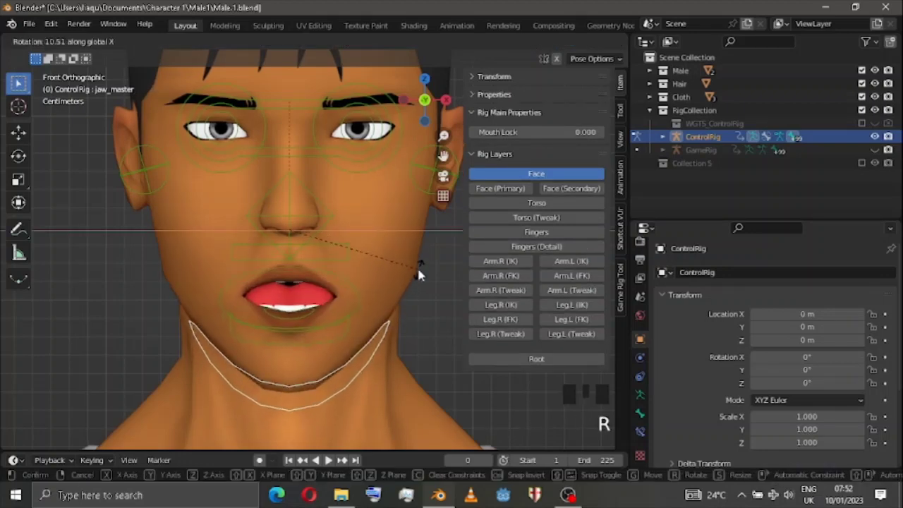
pyautogui.click(421, 270)
pyautogui.press('r')
pyautogui.press('r')
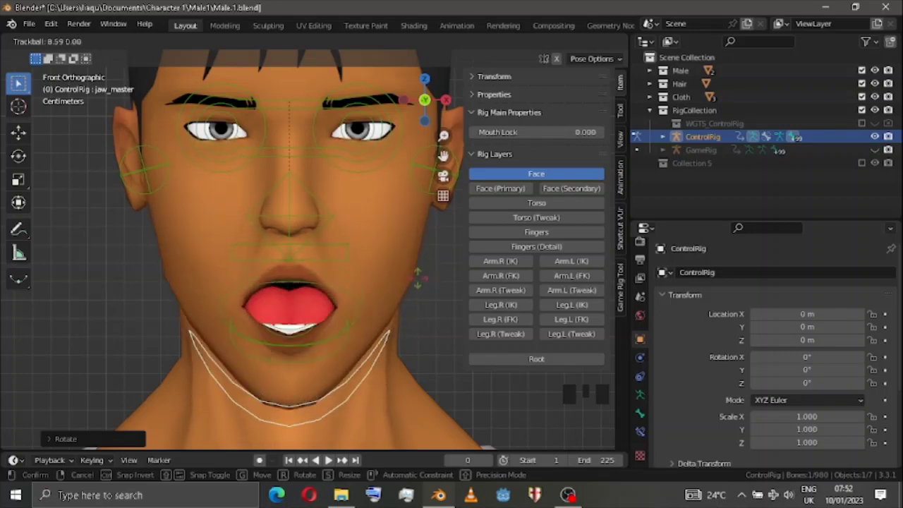
pyautogui.click(422, 285)
# Set Mouth Lock to 1.000 and try a trackball rotation of the jaw_master control
pyautogui.moveTo(529, 135); pyautogui.dragTo(607, 137)
pyautogui.press('r')
pyautogui.press('r')
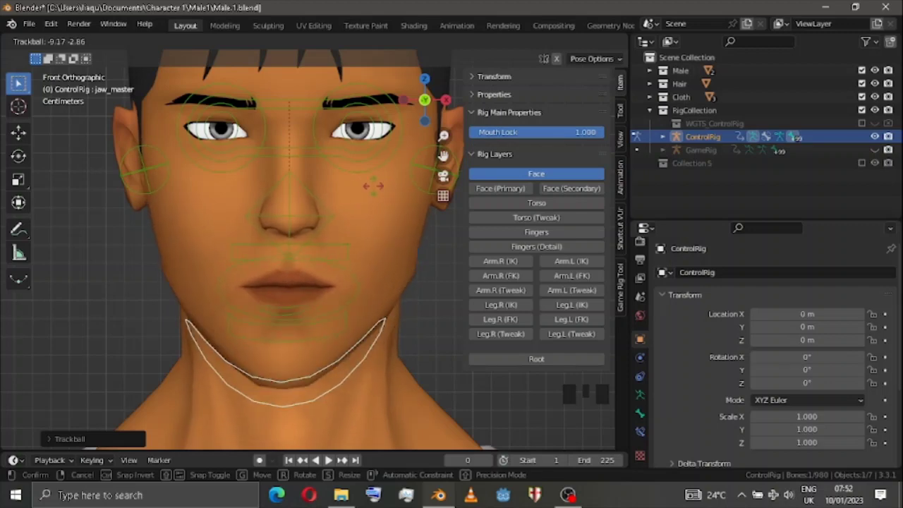
pyautogui.rightClick(376, 195)
# Clear the jaw_master control's location and rotation, and rotate it downward again around global X
pyautogui.hotkey('alt', 'g')
pyautogui.hotkey('alt', 'r')
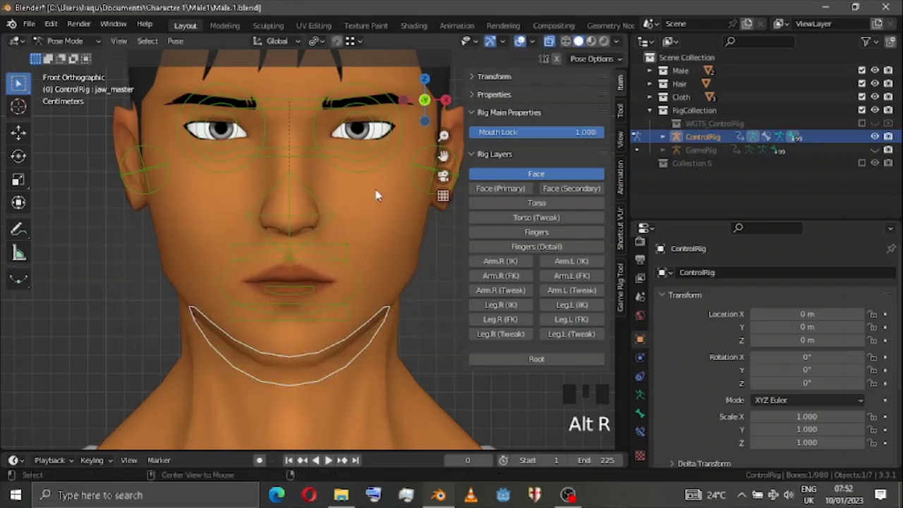
pyautogui.press('r')
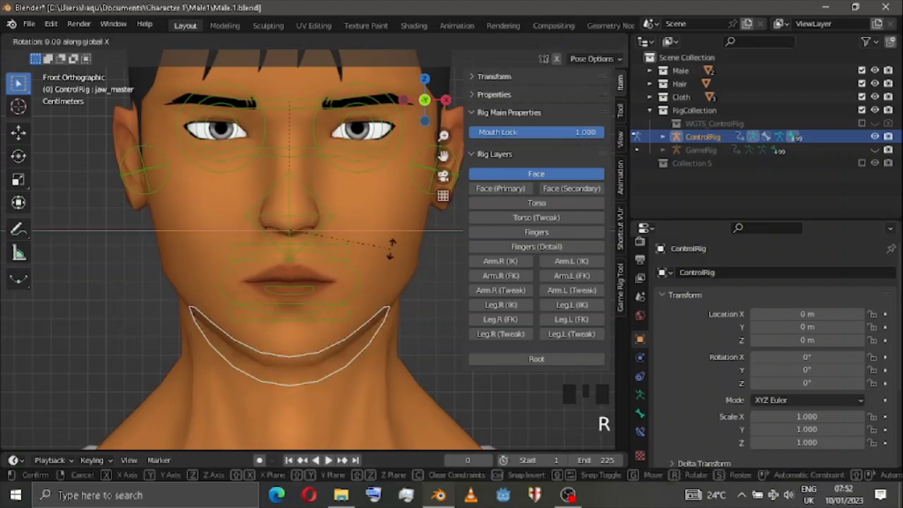
pyautogui.click(397, 285)
# Lower Mouth Lock so the lips part and move the tongue control up inside the open mouth
pyautogui.moveTo(560, 135); pyautogui.dragTo(428, 134)
pyautogui.click(286, 323)
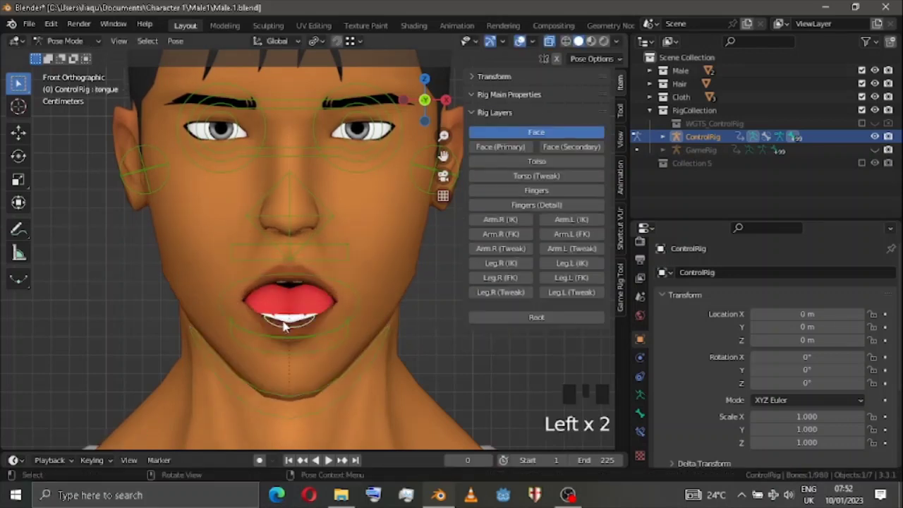
pyautogui.press('g')
pyautogui.click(351, 262)
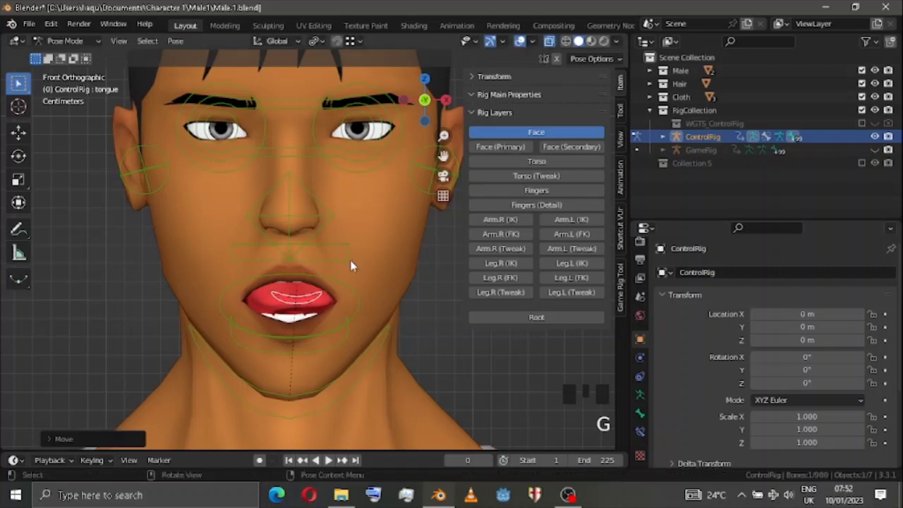
# Try rotating and scaling the tongue control
pyautogui.press('r')
pyautogui.press('s')
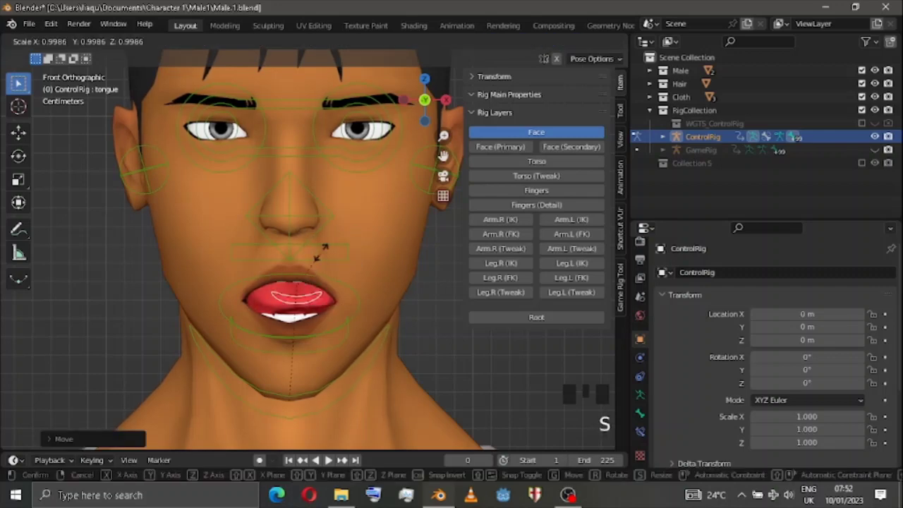
pyautogui.click(313, 260)
# Show the Face (Secondary) rig layer and try rotating the tweak_tongue control in the mouth
pyautogui.click(575, 147)
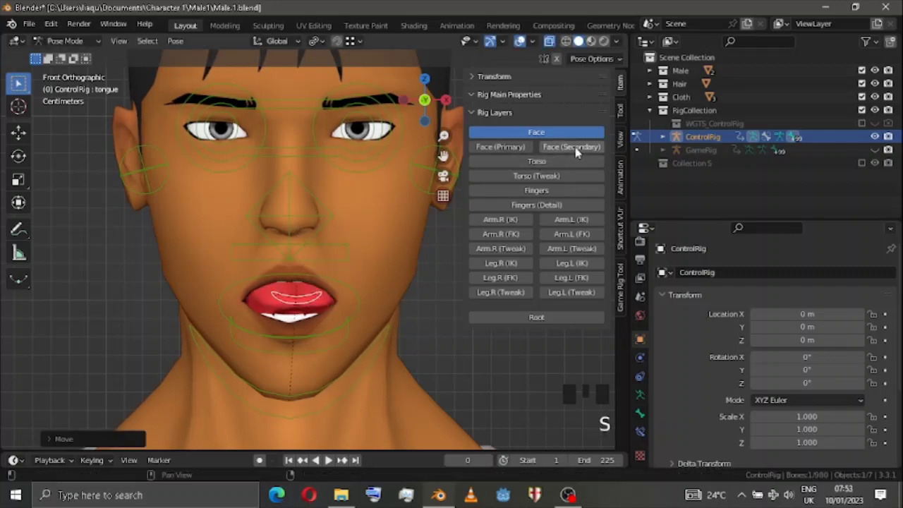
pyautogui.scroll(3, 407, 213)
pyautogui.moveTo(443, 156); pyautogui.dragTo(443, 85)
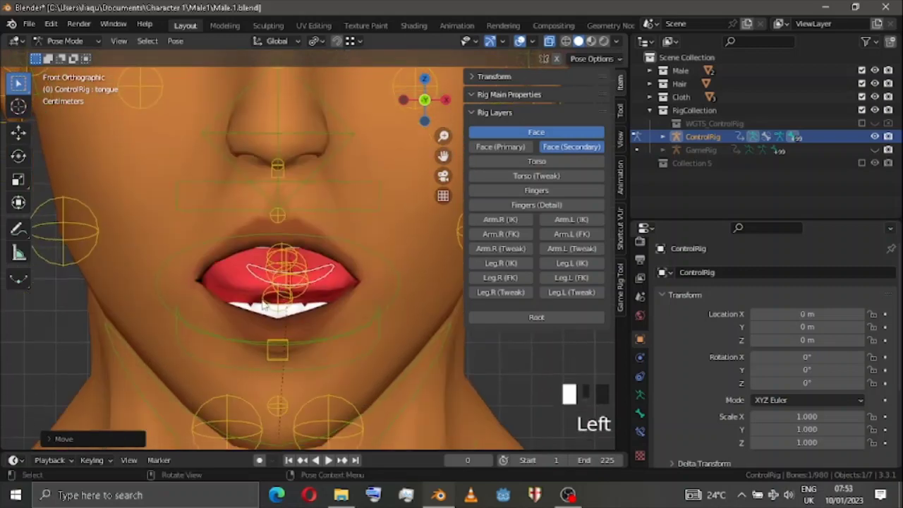
pyautogui.scroll(2, 321, 258)
pyautogui.click(321, 258)
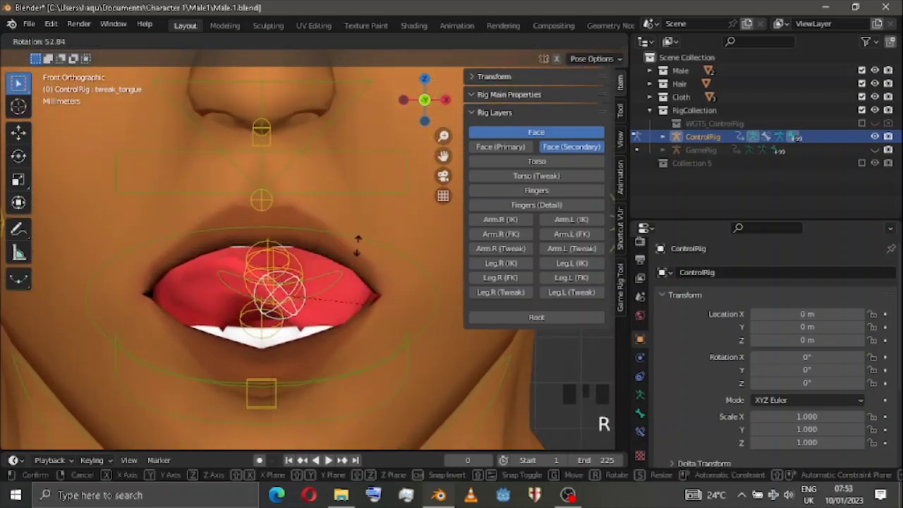
pyautogui.click(283, 250)
# Try rotating the tweak_tongue.002 and tweak_tongue.001 controls, and hide the Face (Secondary) rig layer
pyautogui.click(269, 249)
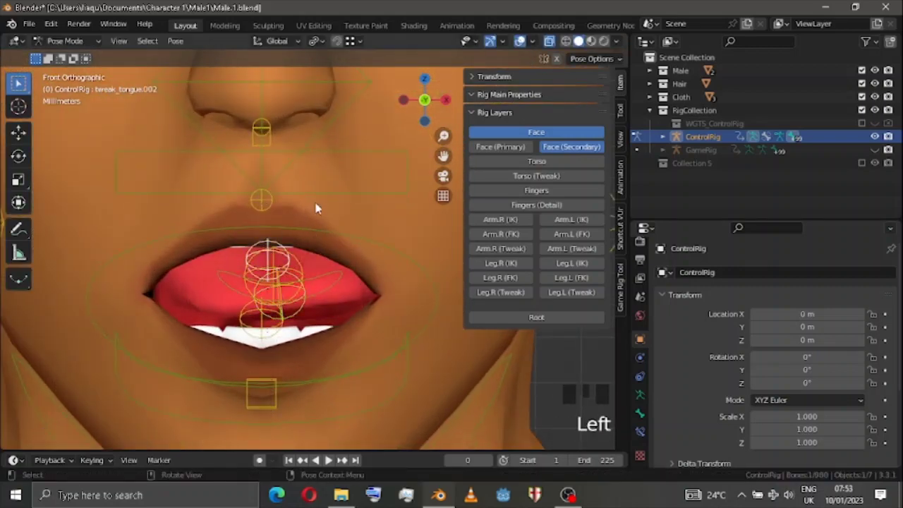
pyautogui.press('r')
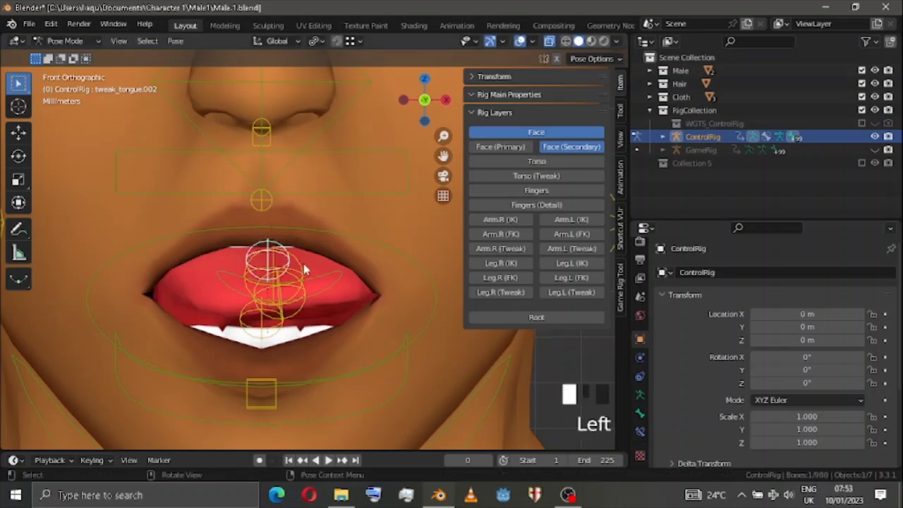
pyautogui.click(305, 269)
pyautogui.press('r')
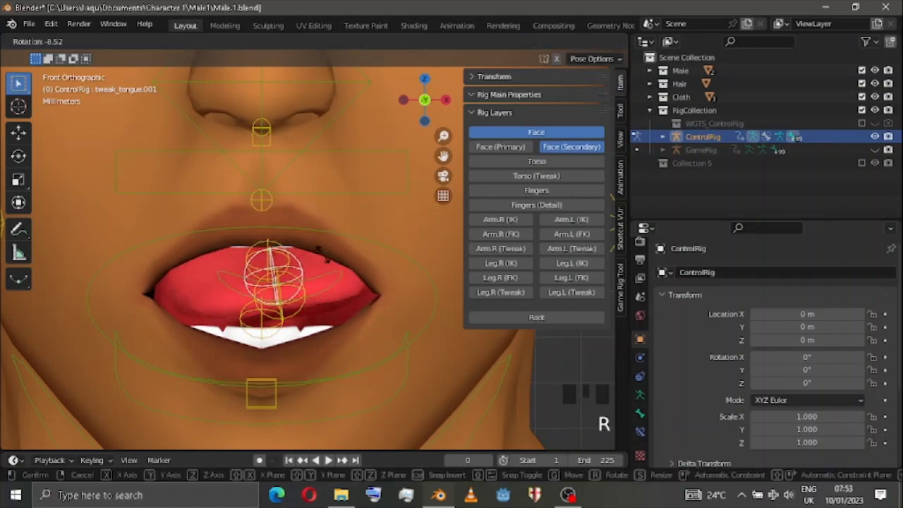
pyautogui.scroll(-5, 304, 303)
pyautogui.click(558, 148)
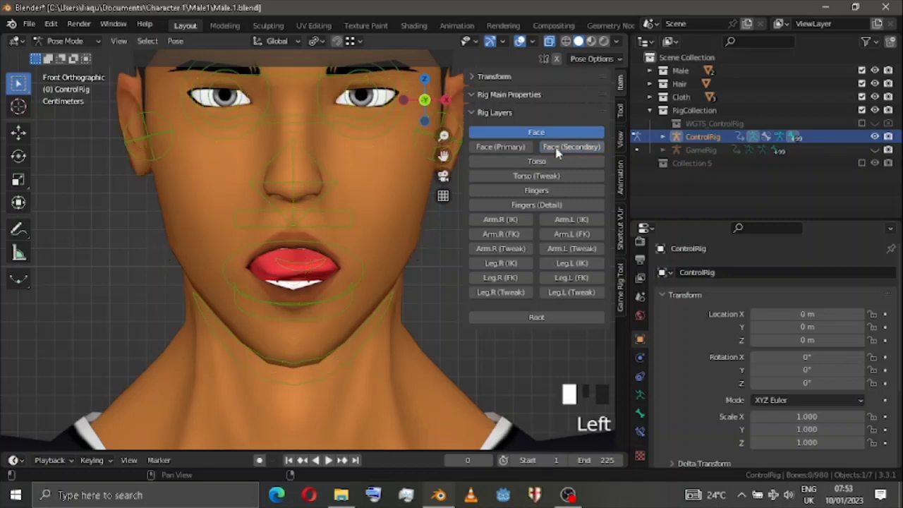
# Show the Torso rig layer and hide the Face layer
pyautogui.click(520, 159)
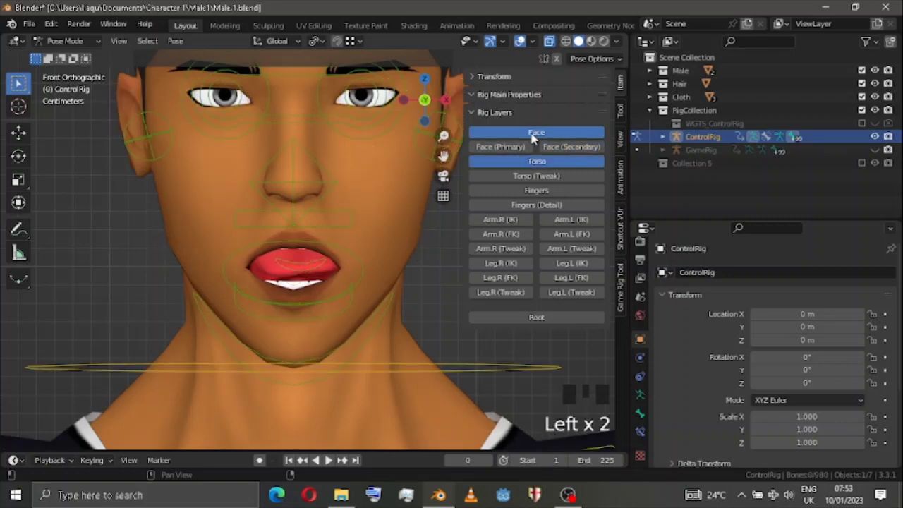
pyautogui.click(534, 137)
pyautogui.scroll(-5, 295, 247)
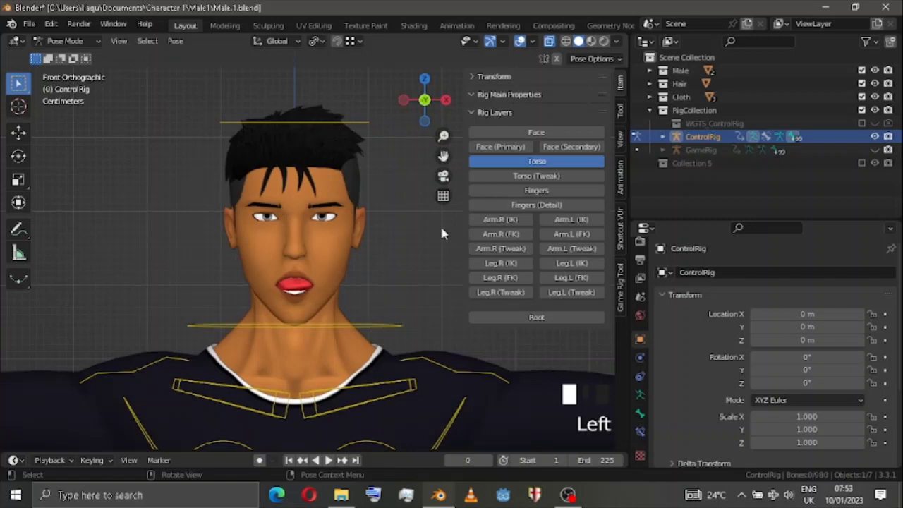
# Show the Face (Primary) and Torso (Tweak) rig layers
pyautogui.click(500, 146)
pyautogui.click(520, 176)
pyautogui.scroll(3, 310, 209)
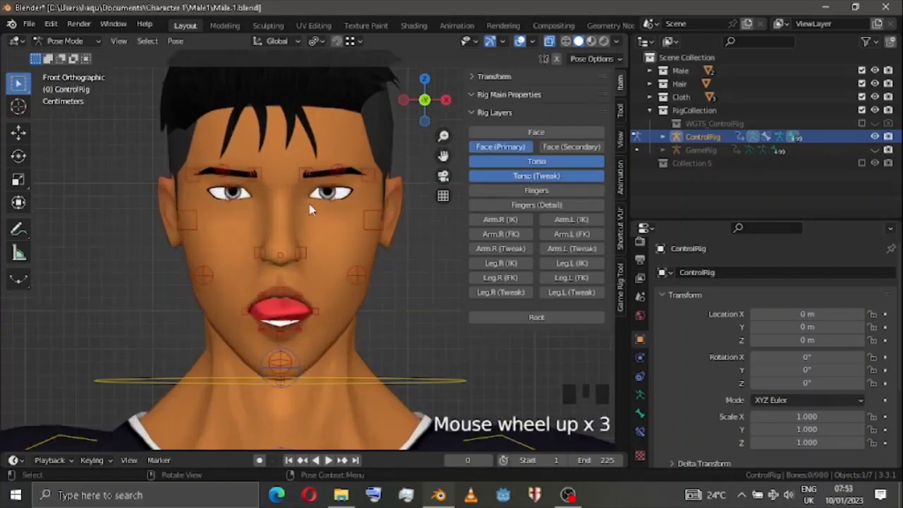
# Try moving the inner eyebrow control brow.T.L.003 and the cheek control cheek.B.L.001
pyautogui.click(306, 184)
pyautogui.press('g')
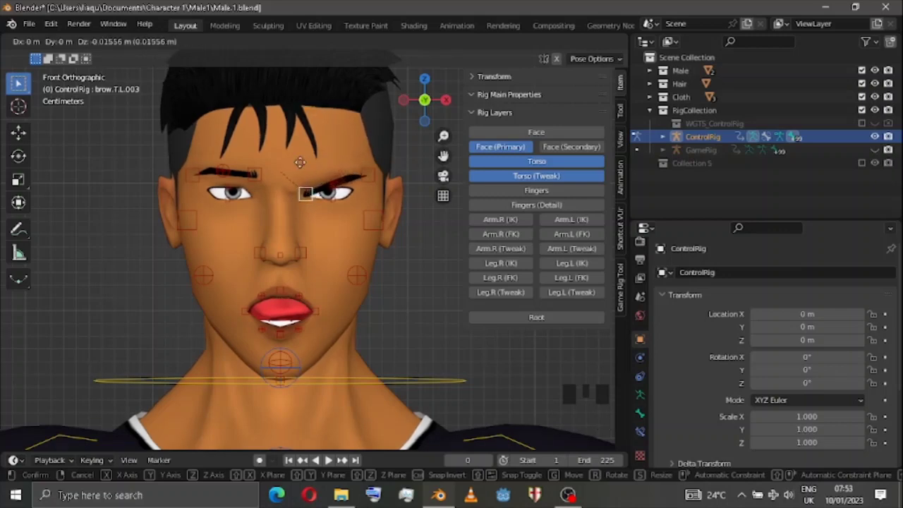
pyautogui.rightClick(295, 180)
pyautogui.click(352, 293)
pyautogui.press('g')
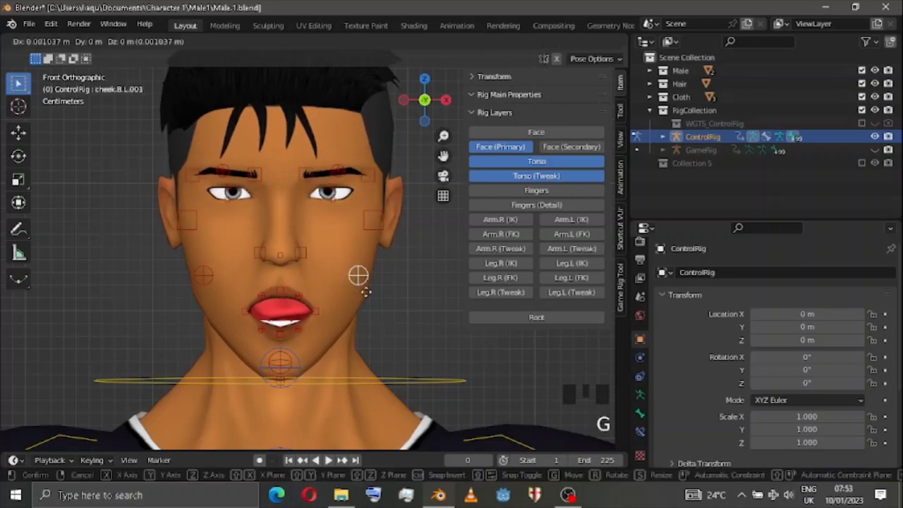
pyautogui.rightClick(348, 293)
# Hide the Face (Primary) and Torso (Tweak) rig layers and show the Face layer again
pyautogui.click(497, 149)
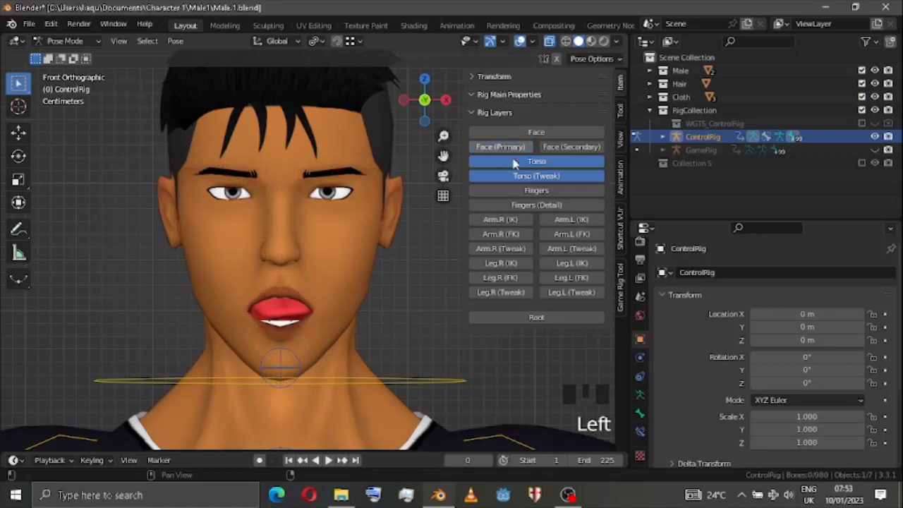
pyautogui.click(529, 176)
pyautogui.scroll(-3, 346, 254)
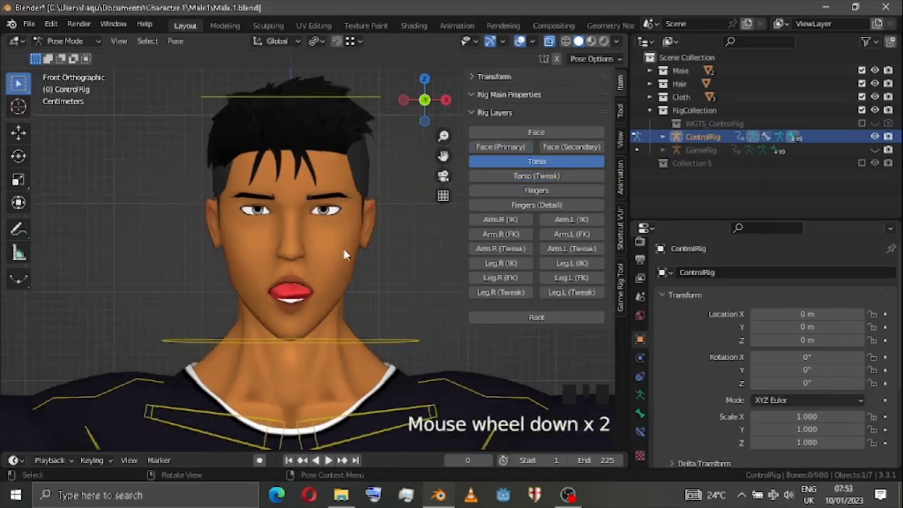
pyautogui.click(522, 133)
pyautogui.click(314, 291)
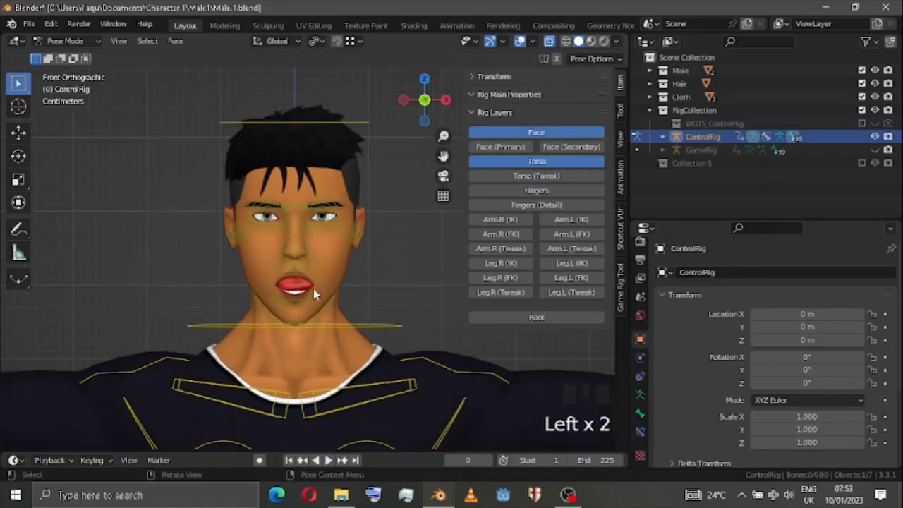
# Clear the rotation of the jaw_master control and hide the Face rig layer
pyautogui.hotkey('alt', 'r')
pyautogui.scroll(2, 340, 289)
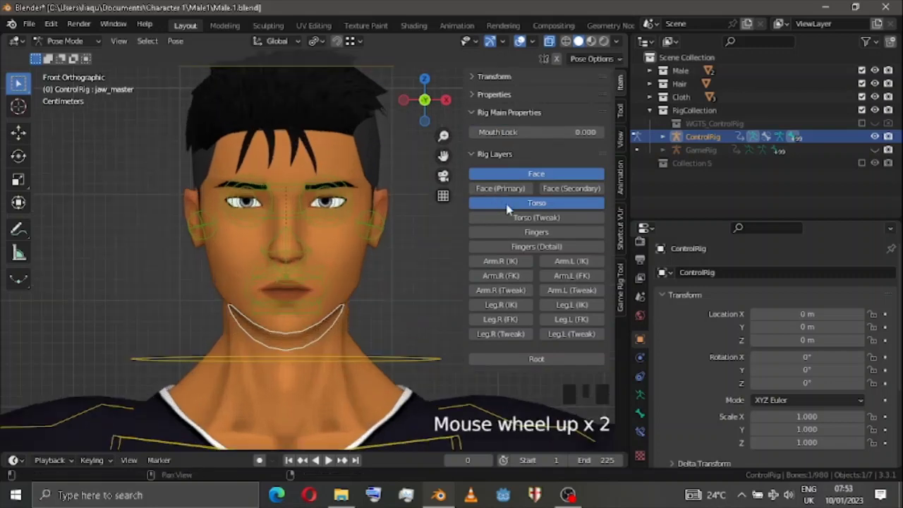
pyautogui.click(536, 174)
pyautogui.scroll(-4, 419, 358)
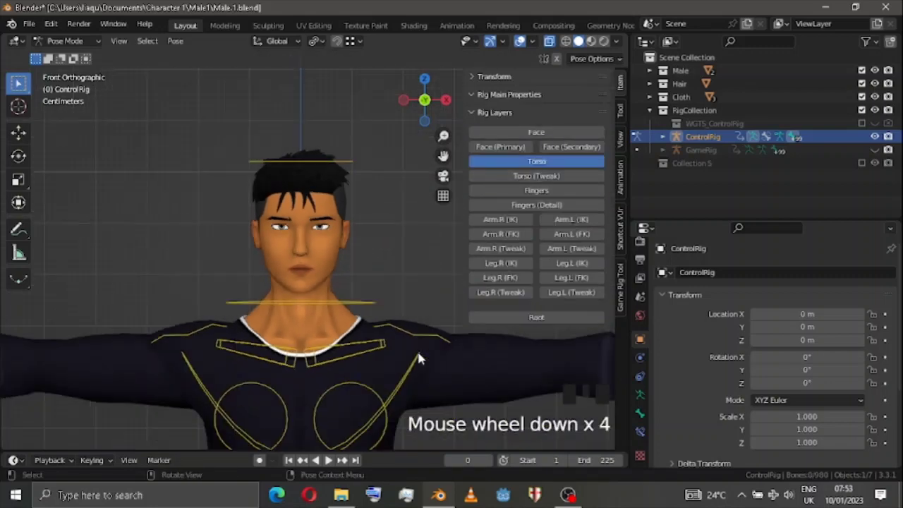
# Rotate the chest control sideways in the front view to test how the neck and head follow
pyautogui.click(412, 374)
pyautogui.press('r')
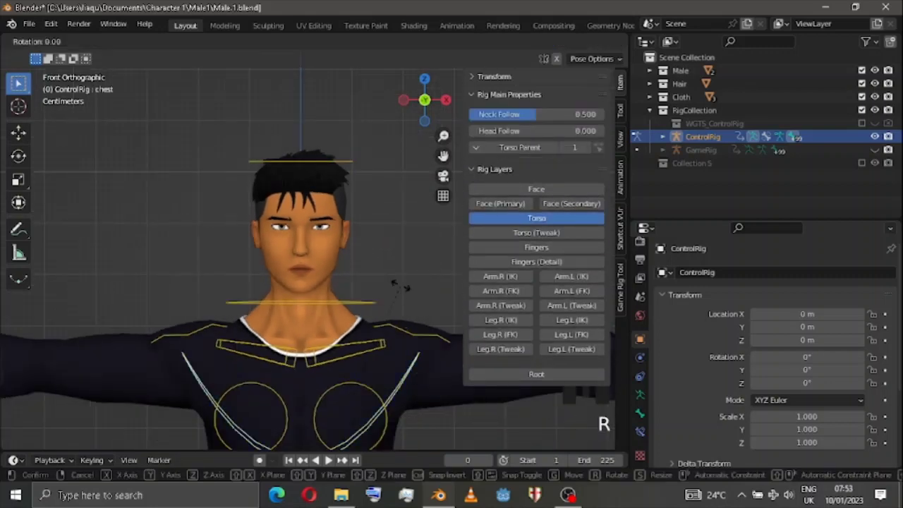
pyautogui.click(332, 269)
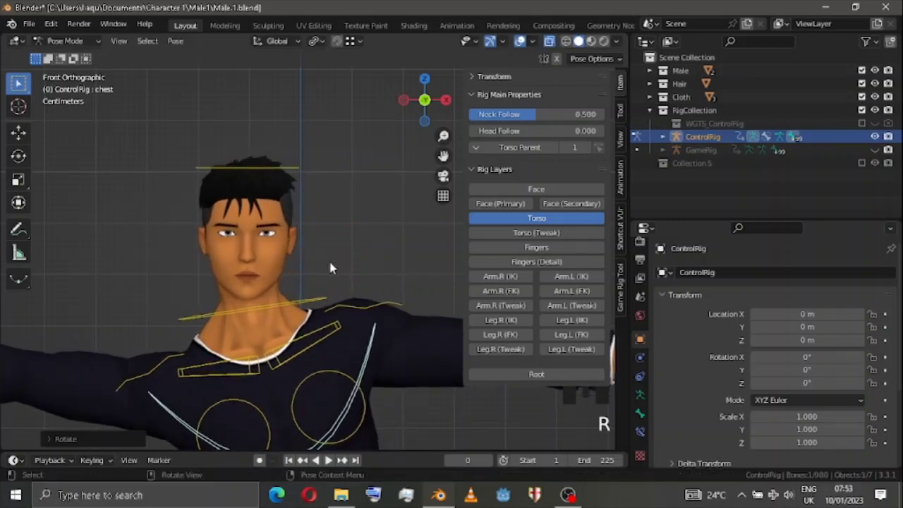
# Select the head control and set both Neck Follow and Head Follow to 1.000
pyautogui.click(272, 302)
pyautogui.click(244, 168)
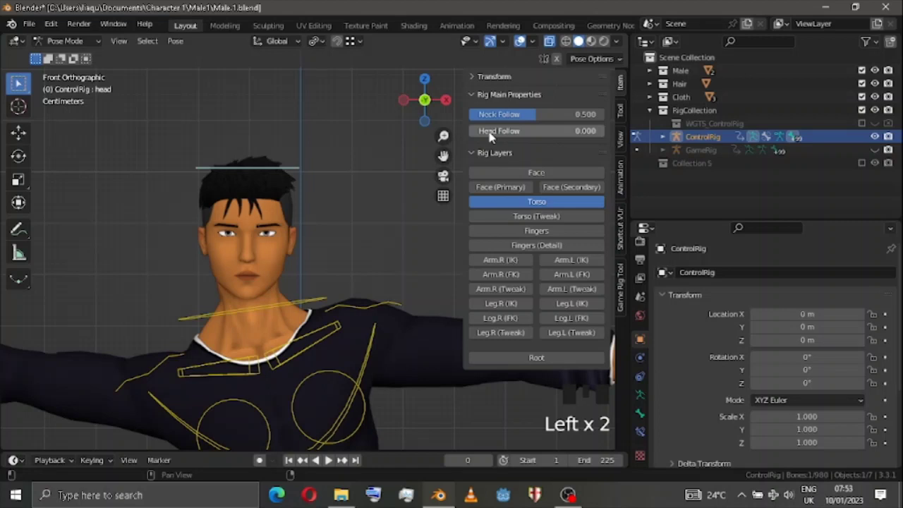
pyautogui.moveTo(498, 115); pyautogui.dragTo(607, 114)
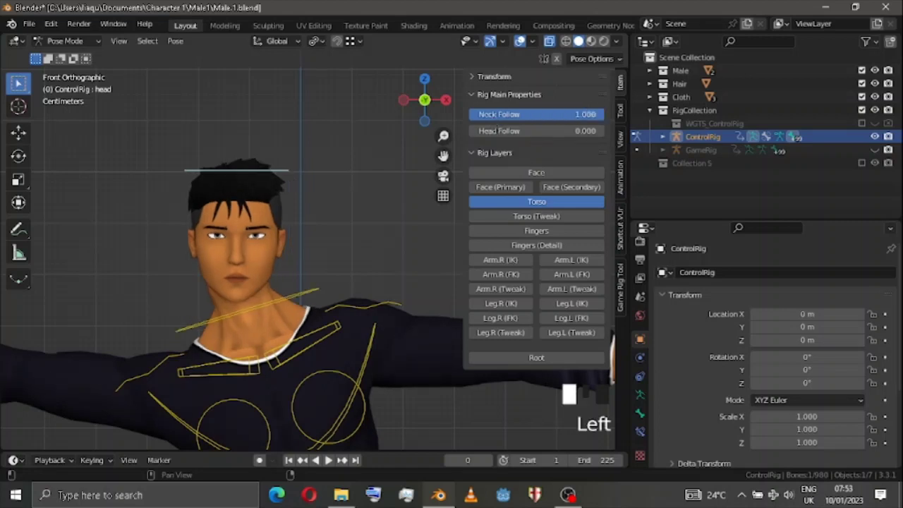
pyautogui.moveTo(500, 131); pyautogui.dragTo(607, 131)
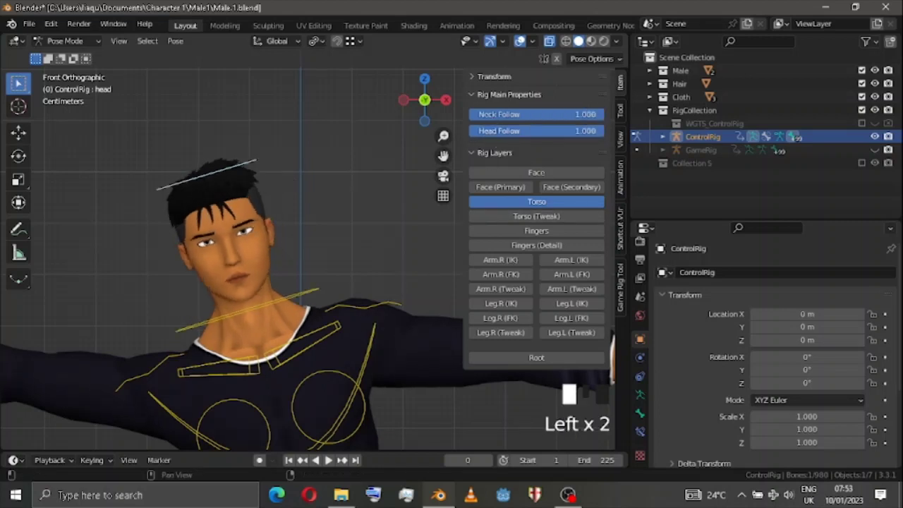
# Tilt the chest control further sideways with full neck and head following
pyautogui.click(367, 341)
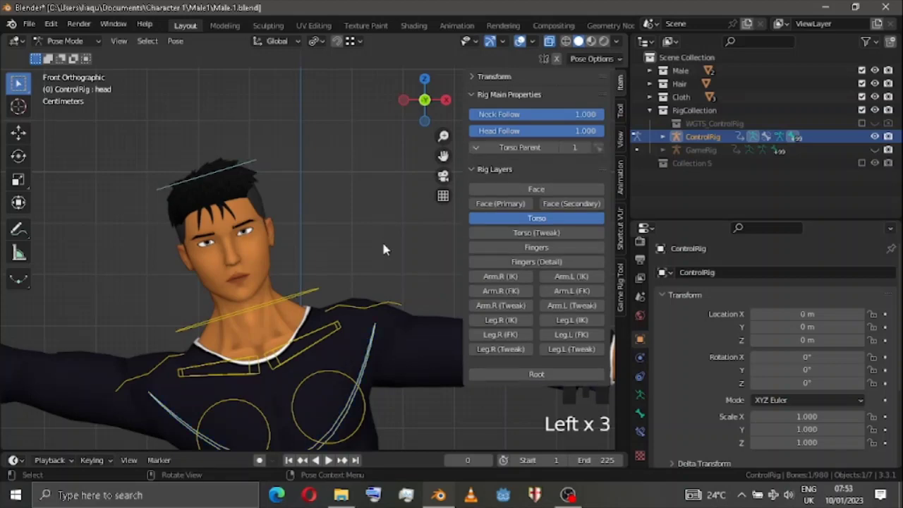
pyautogui.press('r')
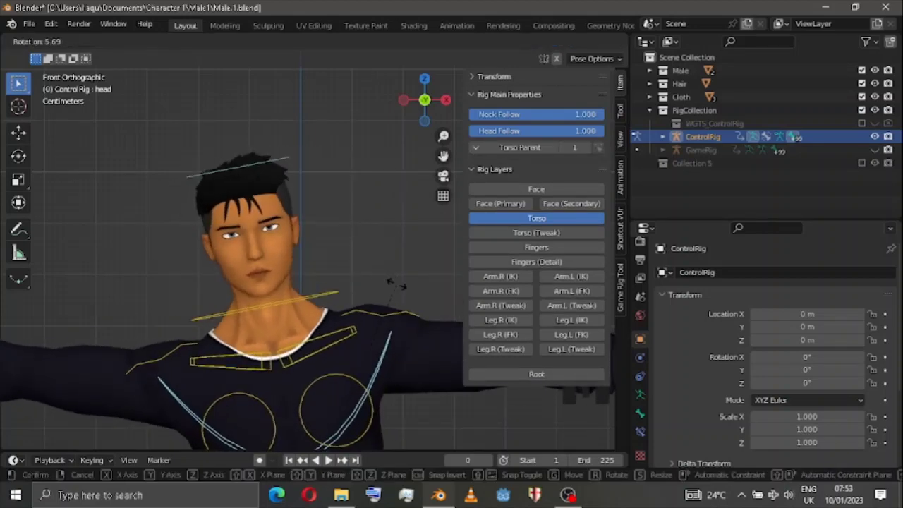
pyautogui.click(357, 258)
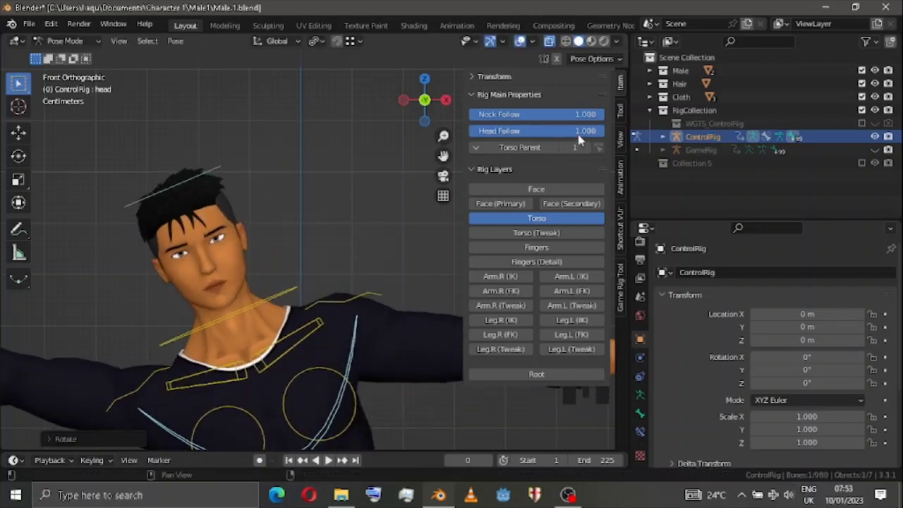
# Set Head Follow to 0.000 and Neck Follow to 0.500
pyautogui.moveTo(571, 131); pyautogui.dragTo(470, 133)
pyautogui.click(494, 115)
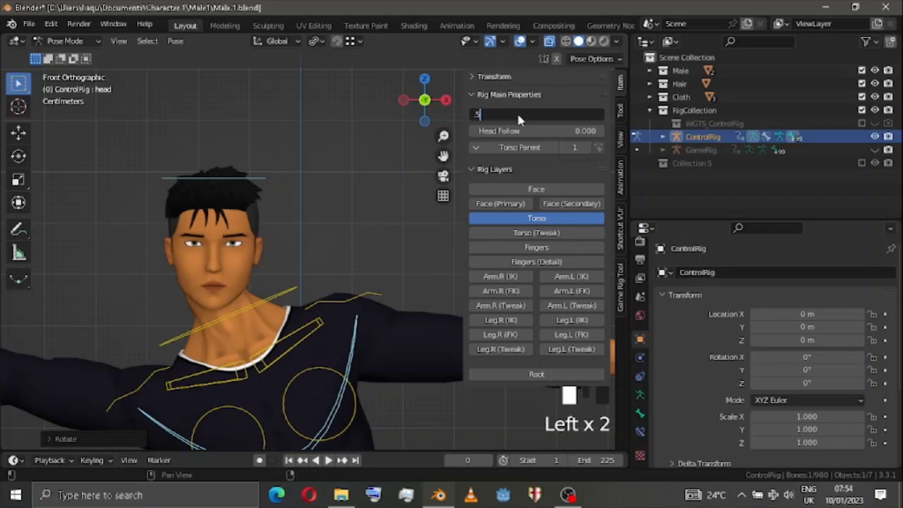
pyautogui.write('.5')
pyautogui.press('Return')
# Try rotating the chest with the restored follow values, and clear its rotation
pyautogui.scroll(-2, 185, 277)
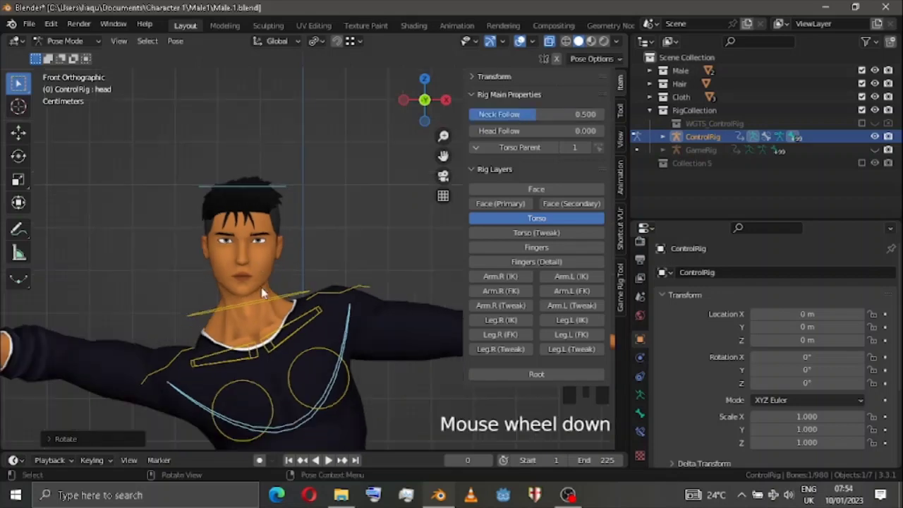
pyautogui.click(277, 329)
pyautogui.press('r')
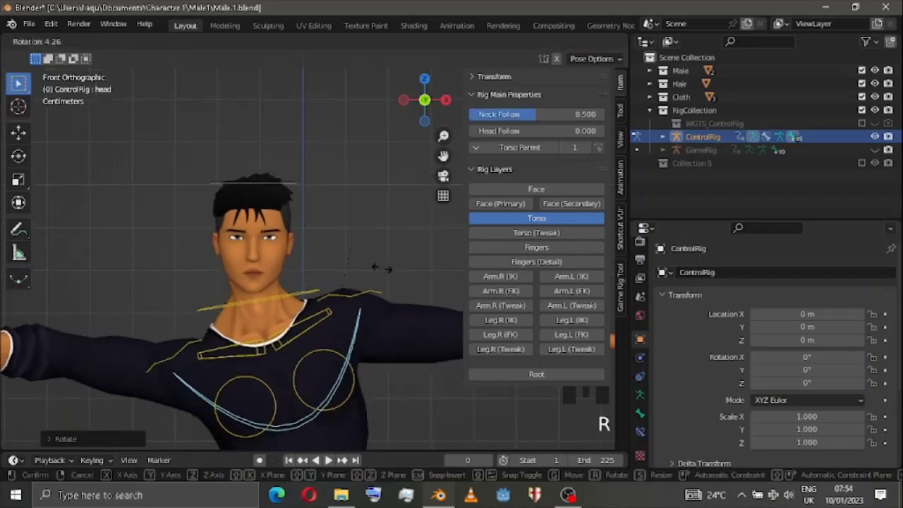
pyautogui.click(382, 266)
pyautogui.hotkey('alt', 'r')
# Raise the left shoulder control shoulder.Ctrl.L by moving it about 0.09 m up and outward
pyautogui.click(391, 318)
pyautogui.press('g')
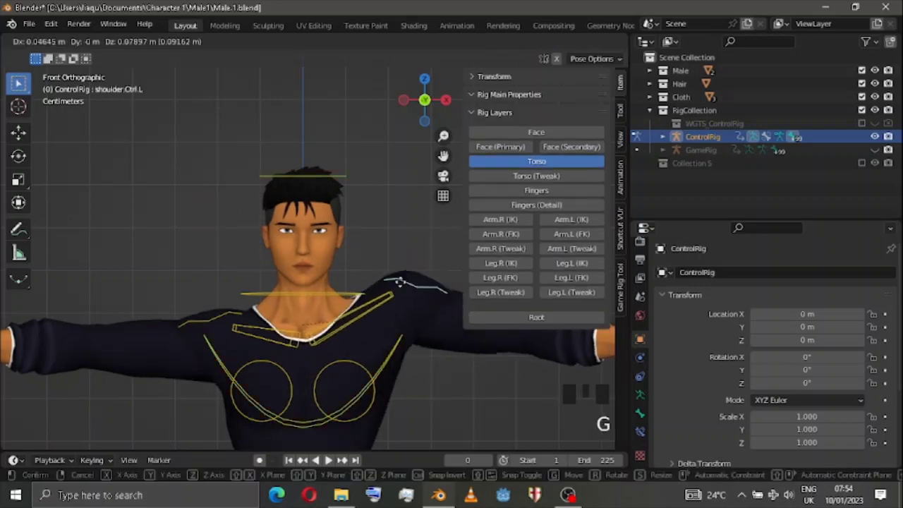
pyautogui.click(397, 281)
# Select the shoulder.L bone and disable its Stretch To constraint
pyautogui.scroll(2, 368, 321)
pyautogui.click(369, 321)
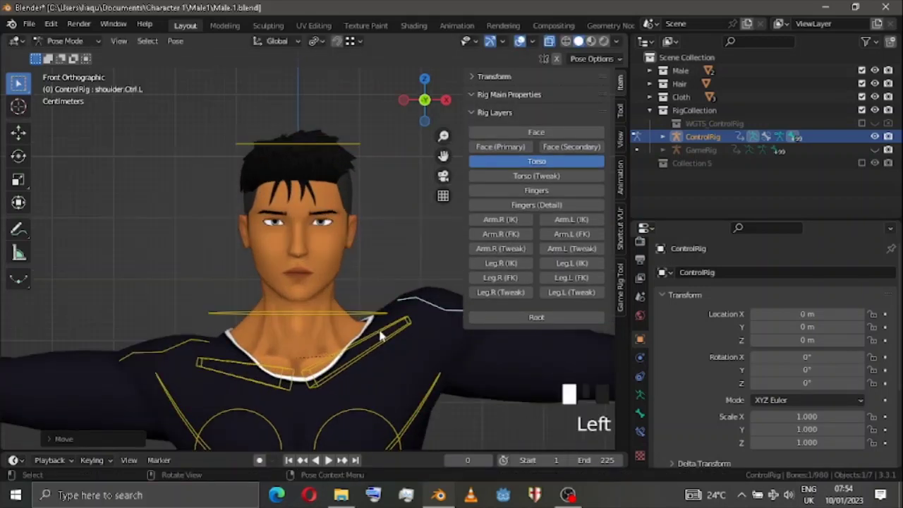
pyautogui.click(640, 431)
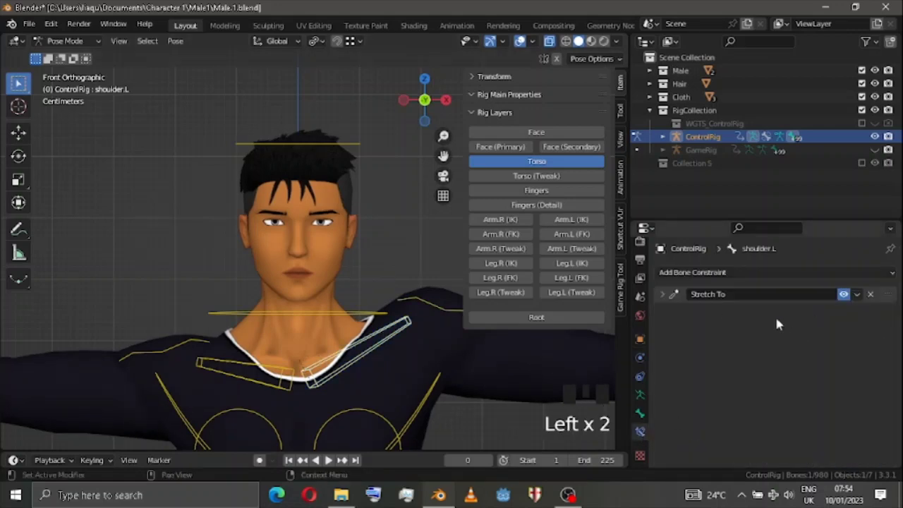
pyautogui.click(845, 294)
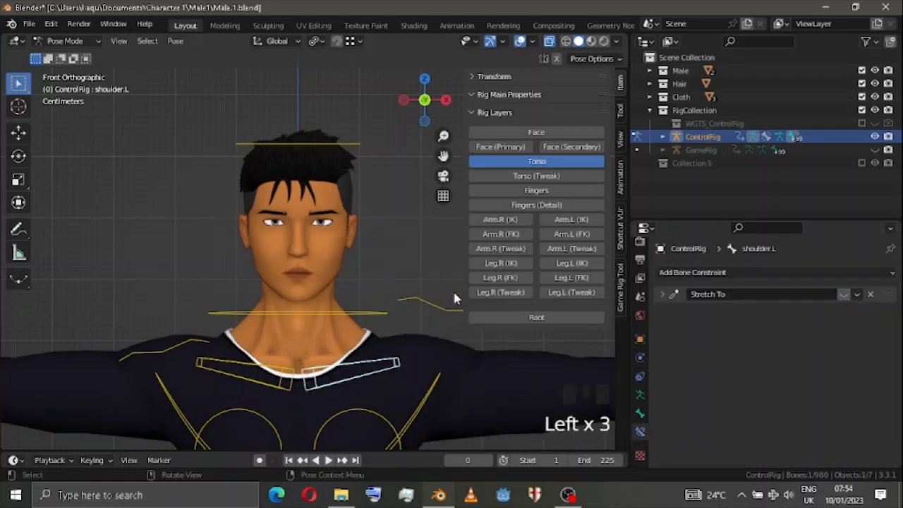
# Try rotating the shoulder.L bone with its Stretch To constraint disabled
pyautogui.press('r')
pyautogui.press('r')
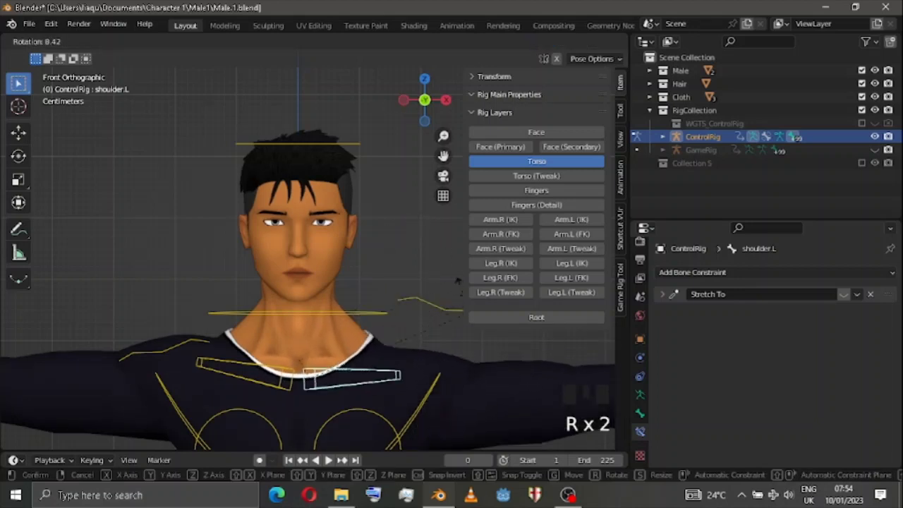
pyautogui.click(433, 312)
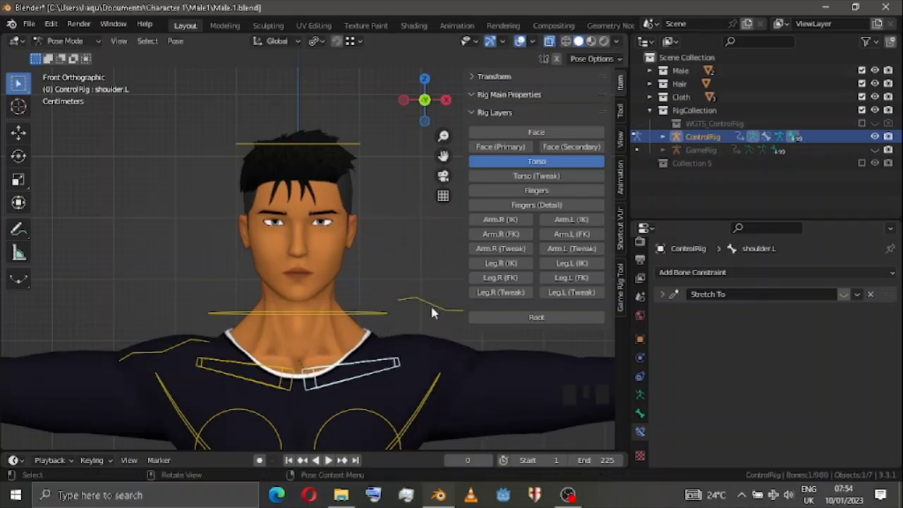
pyautogui.click(433, 313)
pyautogui.click(396, 369)
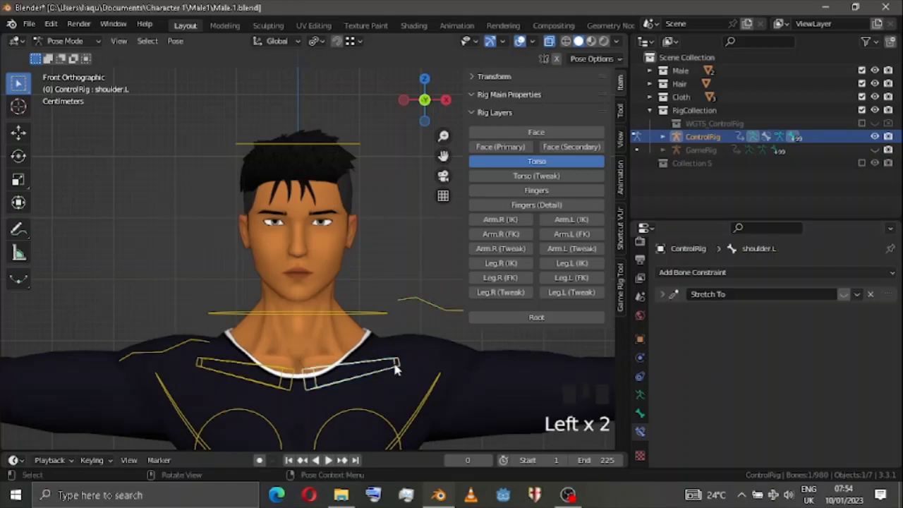
# Re-enable the Stretch To constraint on shoulder.L and clear the location of shoulder.Ctrl.L
pyautogui.click(844, 295)
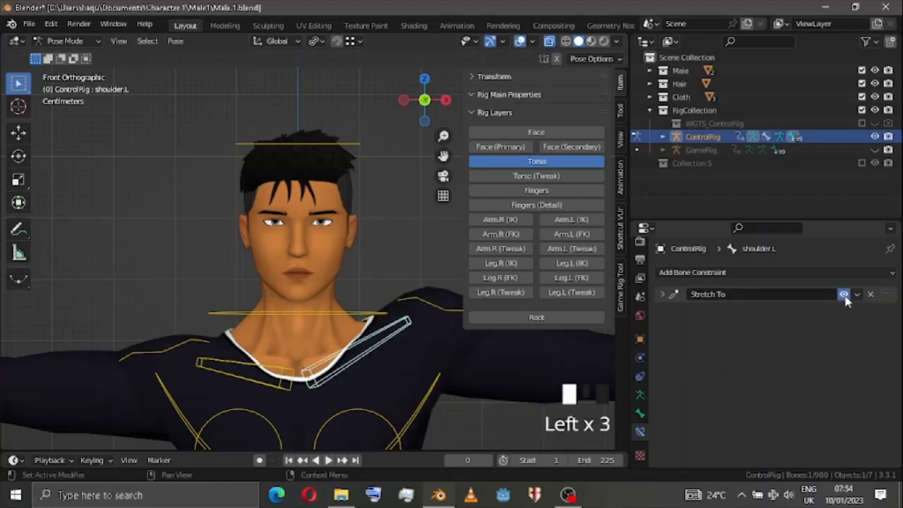
pyautogui.click(433, 309)
pyautogui.hotkey('alt', 'g')
pyautogui.hotkey('alt', 'g')
pyautogui.hotkey('alt', 'g')
pyautogui.scroll(-2, 437, 269)
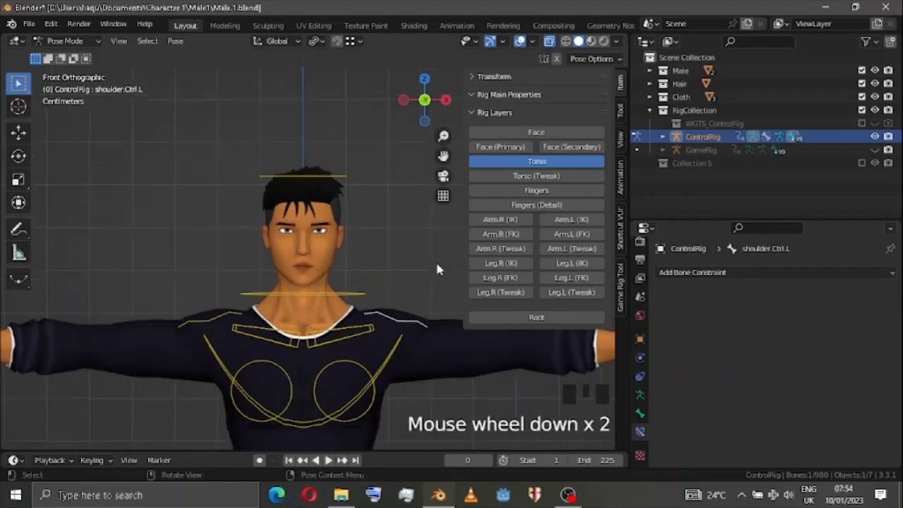
# Show the Torso (Tweak) rig layer and hide the Torso layer
pyautogui.click(516, 177)
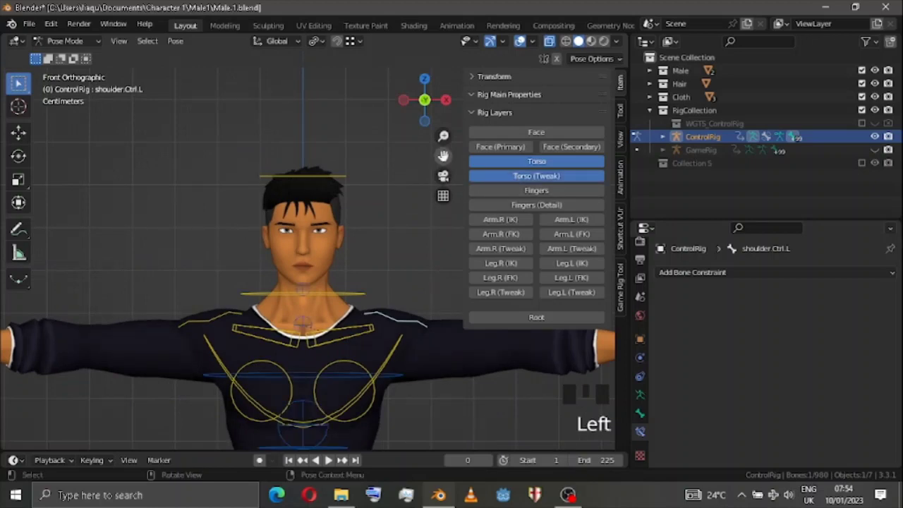
pyautogui.moveTo(443, 155); pyautogui.dragTo(443, 53)
pyautogui.click(537, 161)
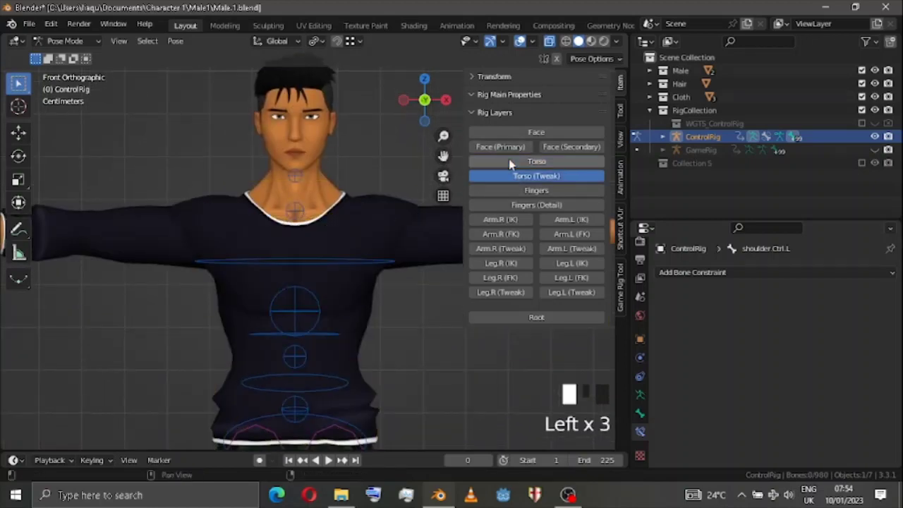
# Try moving the spine_fk.003 control and rotating tweak_spine.003 around the global Z axis
pyautogui.click(333, 262)
pyautogui.press('g')
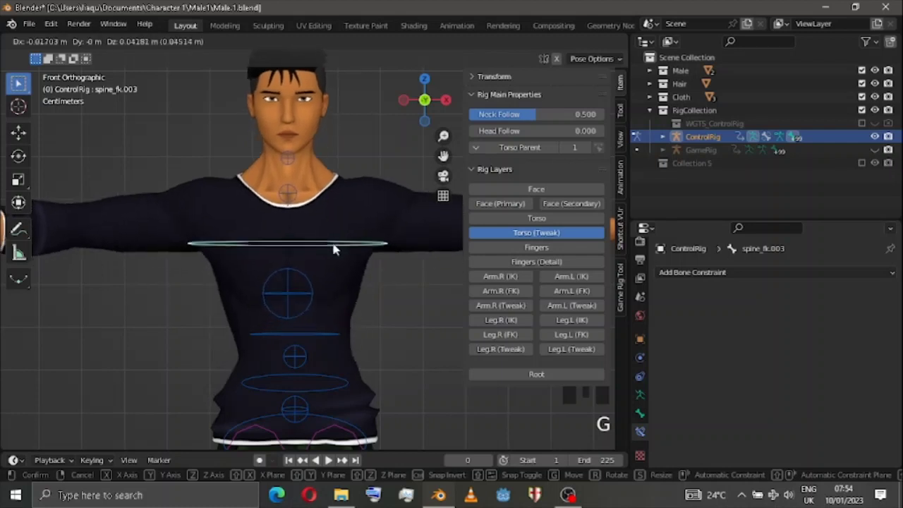
pyautogui.click(304, 295)
pyautogui.click(304, 295)
pyautogui.press('r')
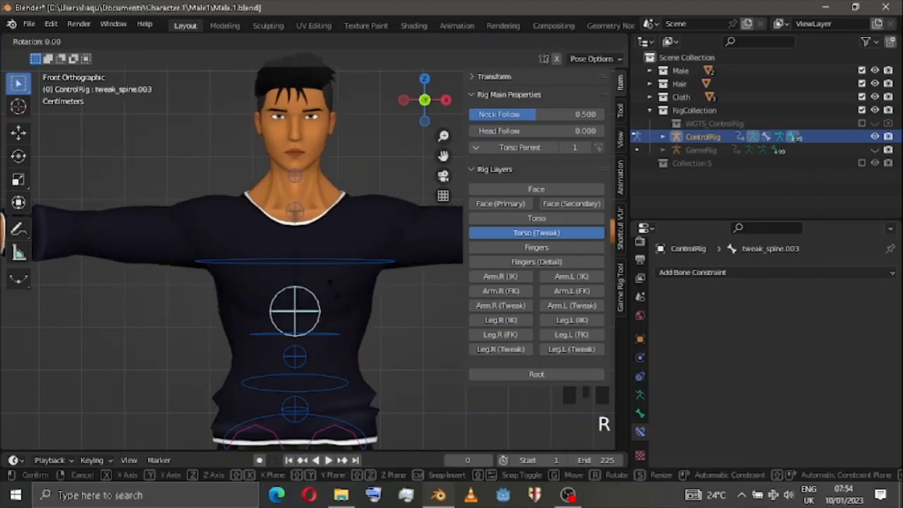
pyautogui.press('z')
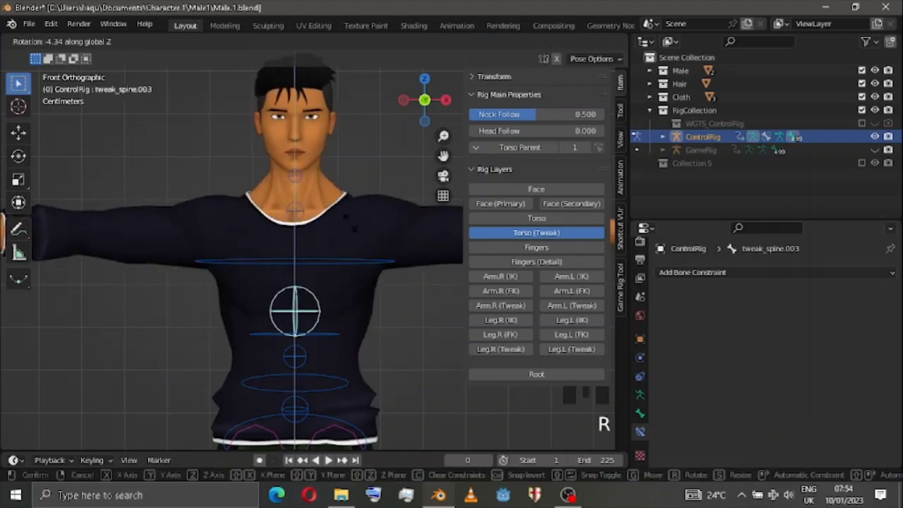
pyautogui.rightClick(226, 356)
# Show the Fingers rig layer and hide the Torso (Tweak) layer
pyautogui.scroll(-1, 272, 374)
pyautogui.scroll(-2, 274, 380)
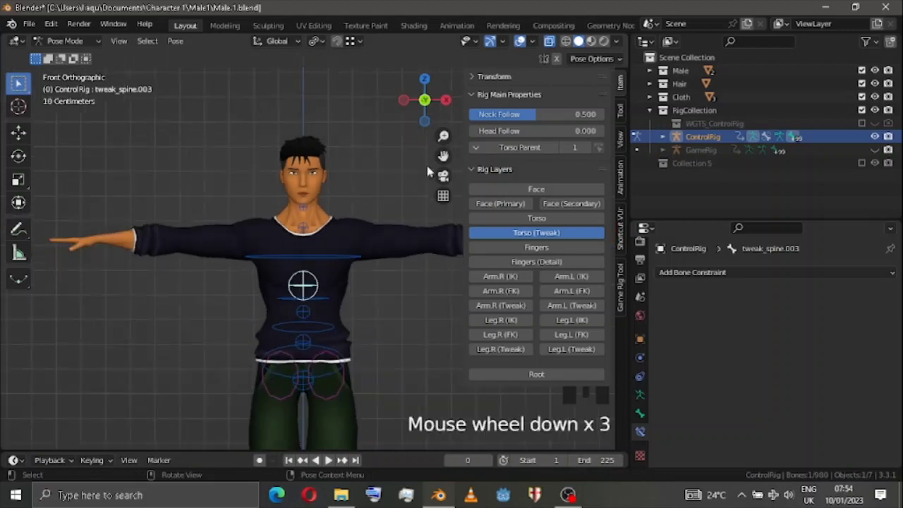
pyautogui.scroll(1, 430, 169)
pyautogui.click(446, 101)
pyautogui.moveTo(443, 155); pyautogui.dragTo(405, 69)
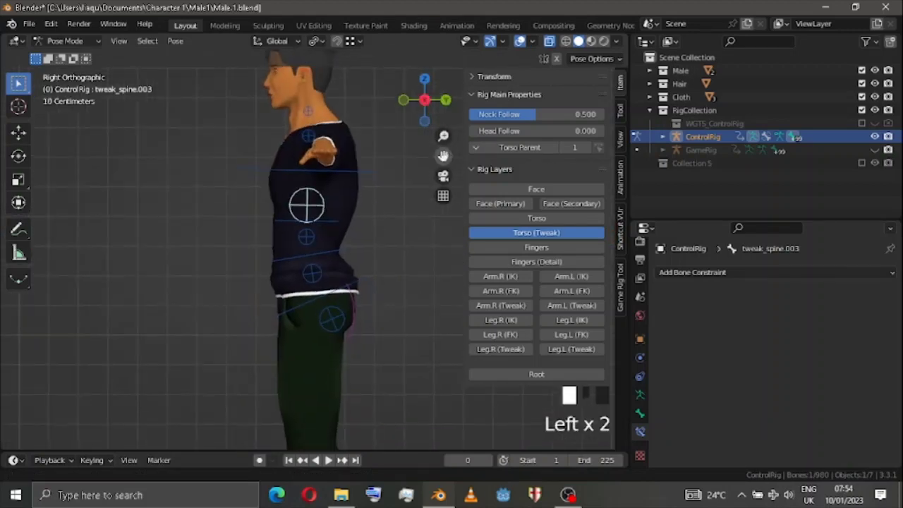
pyautogui.click(549, 247)
pyautogui.click(549, 235)
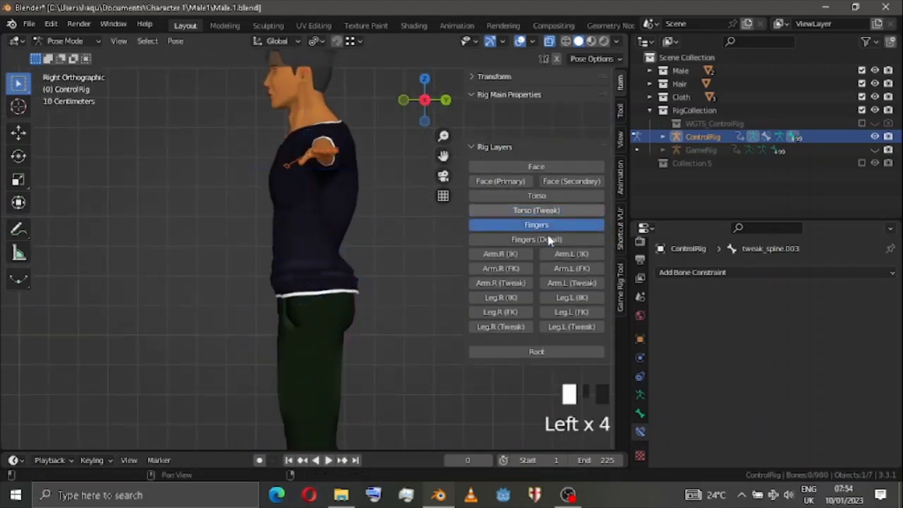
# View the left hand from above and select f_pinky.01_master.L, followed by f_ring.01_ik.L, to inspect their finger IK properties
pyautogui.click(426, 80)
pyautogui.scroll(3, 443, 154)
pyautogui.moveTo(445, 154); pyautogui.dragTo(398, 166)
pyautogui.scroll(3, 445, 154)
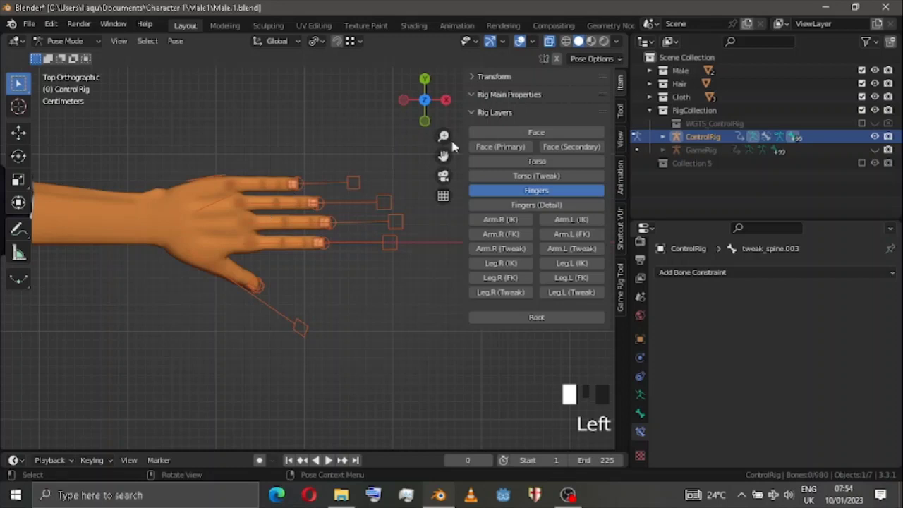
pyautogui.moveTo(452, 142); pyautogui.dragTo(459, 145)
pyautogui.scroll(2, 315, 192)
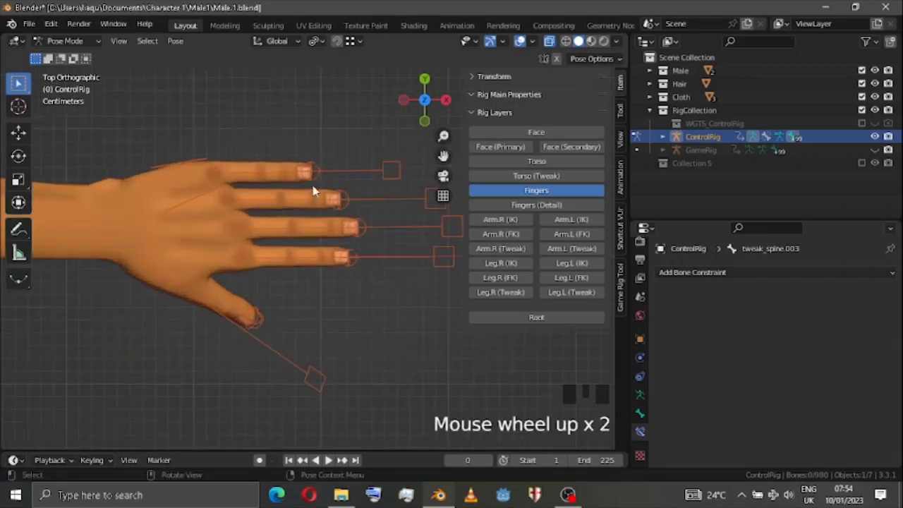
pyautogui.click(323, 175)
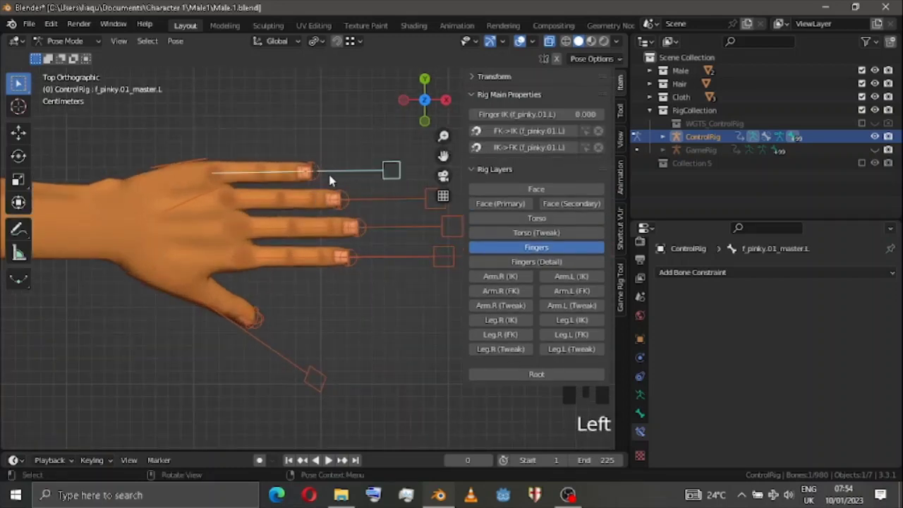
pyautogui.click(340, 200)
pyautogui.scroll(2, 340, 200)
pyautogui.scroll(-2, 441, 153)
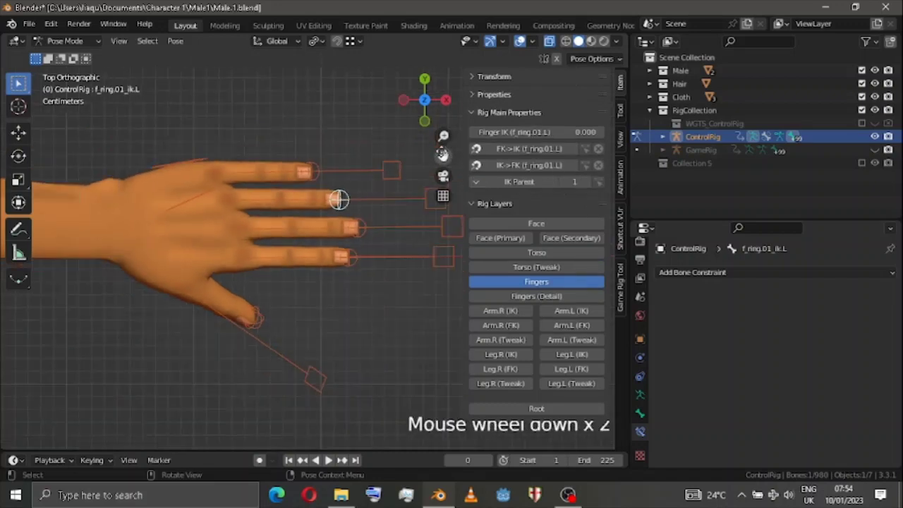
# Open the current file's Pose Library to browse its hand poses
pyautogui.click(237, 132)
pyautogui.click(621, 173)
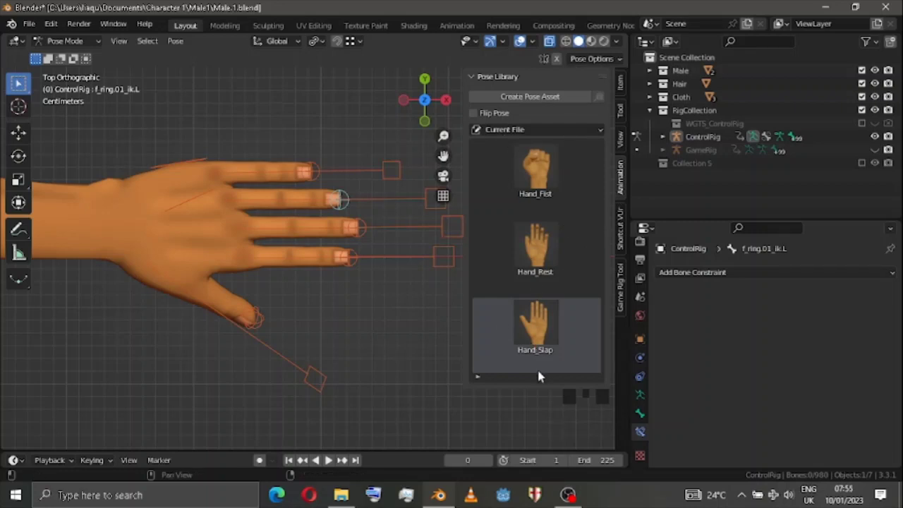
# Apply the Hand_Rest pose followed by Hand_Fist to the left hand, and examine the fist from behind and from the character's side
pyautogui.click(551, 246)
pyautogui.click(508, 183)
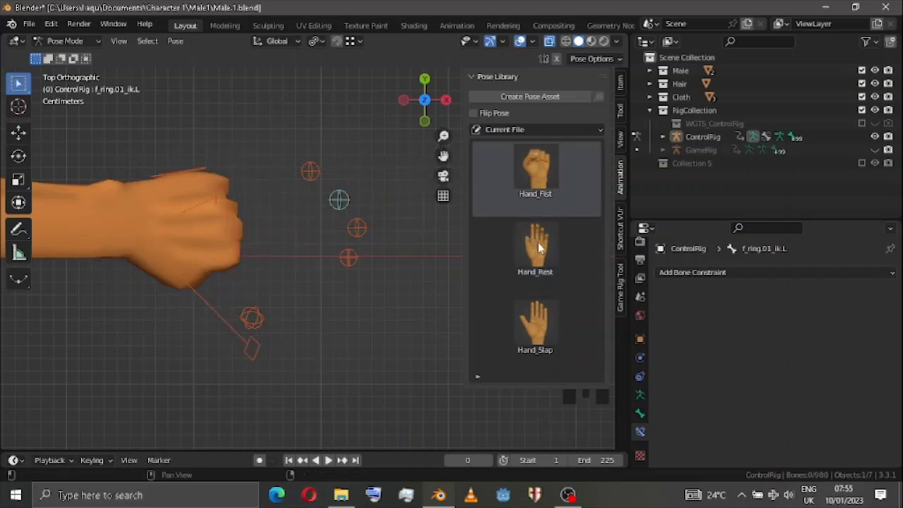
pyautogui.scroll(-4, 402, 205)
pyautogui.moveTo(425, 108); pyautogui.dragTo(441, 155)
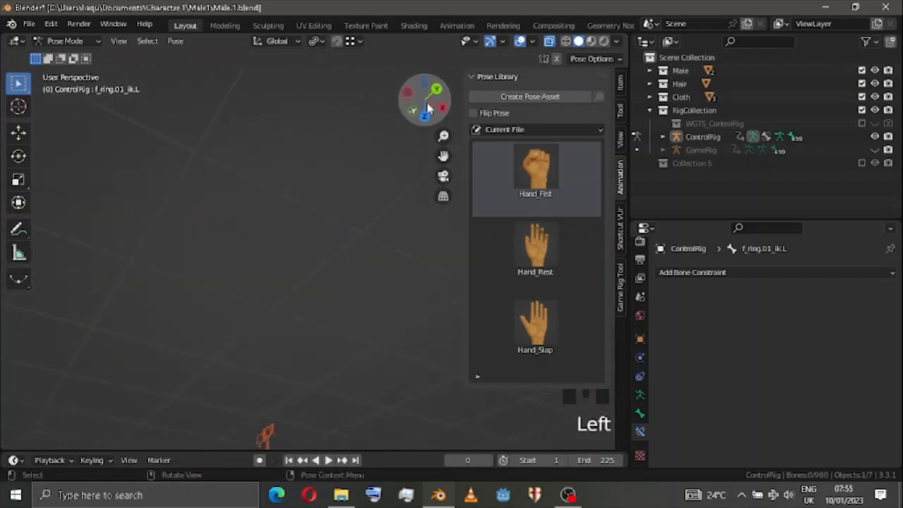
pyautogui.click(436, 93)
pyautogui.scroll(-3, 444, 127)
pyautogui.click(438, 92)
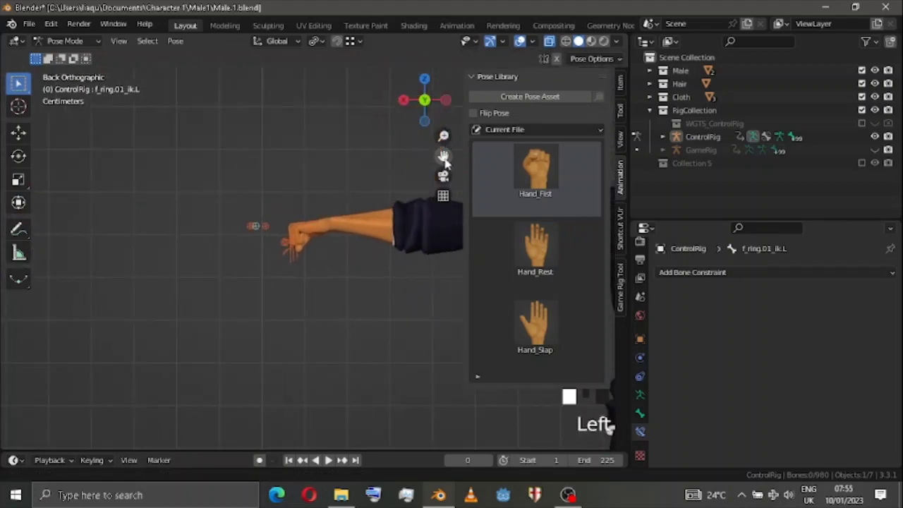
pyautogui.scroll(3, 443, 156)
pyautogui.moveTo(443, 157); pyautogui.dragTo(433, 170)
pyautogui.click(403, 96)
pyautogui.scroll(3, 429, 143)
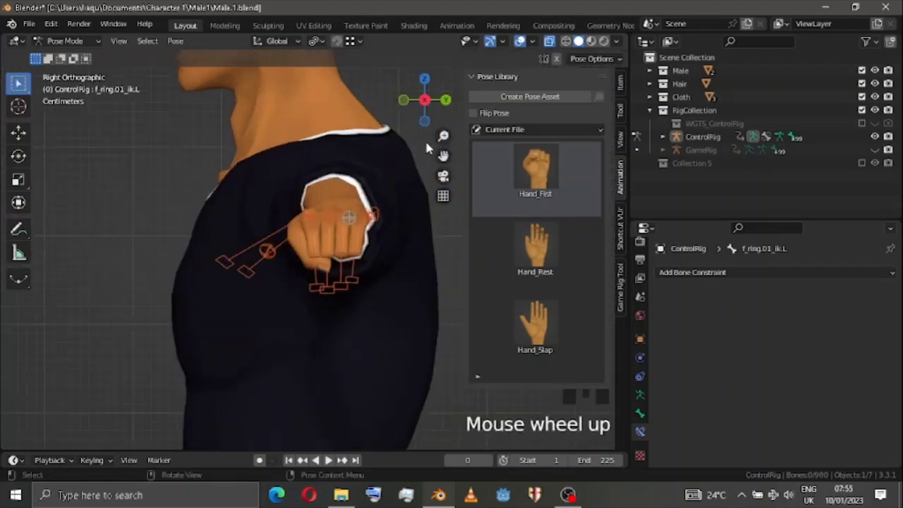
pyautogui.scroll(-3, 425, 113)
pyautogui.moveTo(424, 106); pyautogui.dragTo(451, 135)
# Apply the Hand_Rest pose to the left hand and check it from the front
pyautogui.click(558, 252)
pyautogui.scroll(-3, 393, 167)
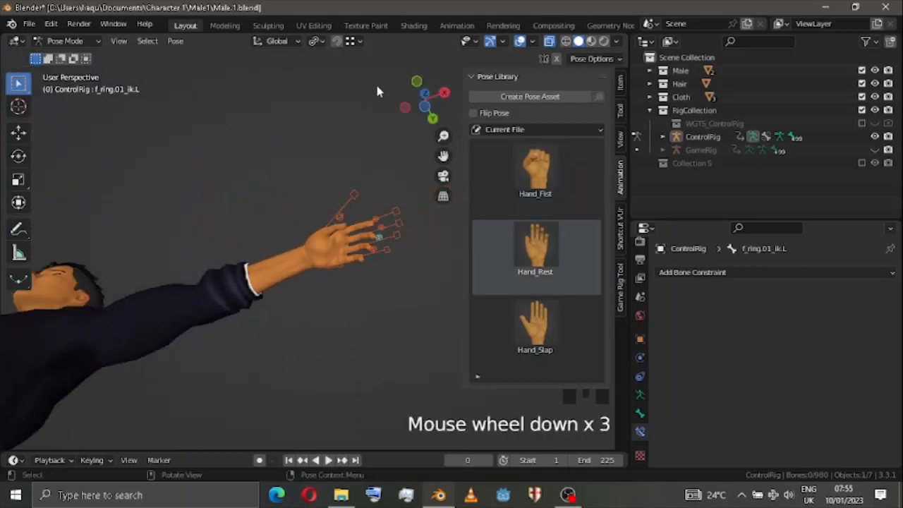
pyautogui.click(414, 82)
pyautogui.scroll(-3, 432, 145)
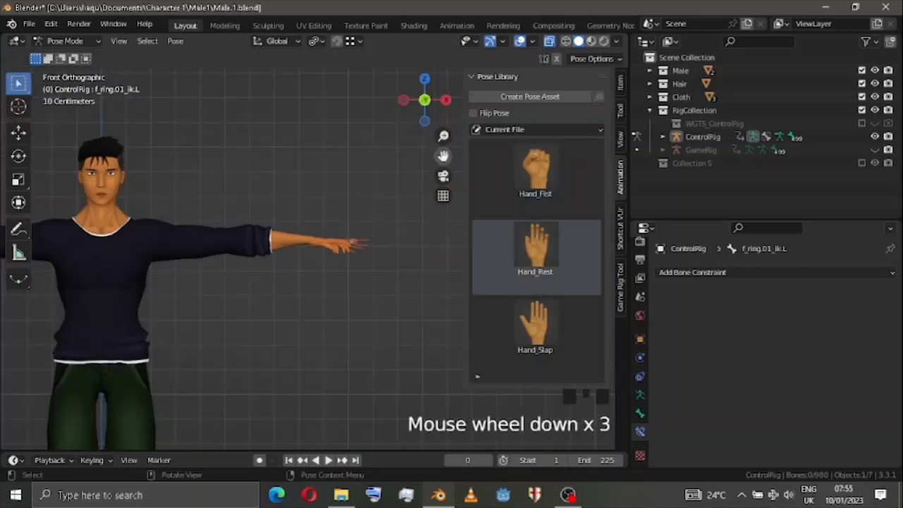
# Enable Flip Pose and apply Hand_Fist, Hand_Rest and finally Hand_Slap to the right hand
pyautogui.moveTo(443, 156); pyautogui.dragTo(829, 166)
pyautogui.scroll(5, 443, 156)
pyautogui.moveTo(443, 156); pyautogui.dragTo(513, 158)
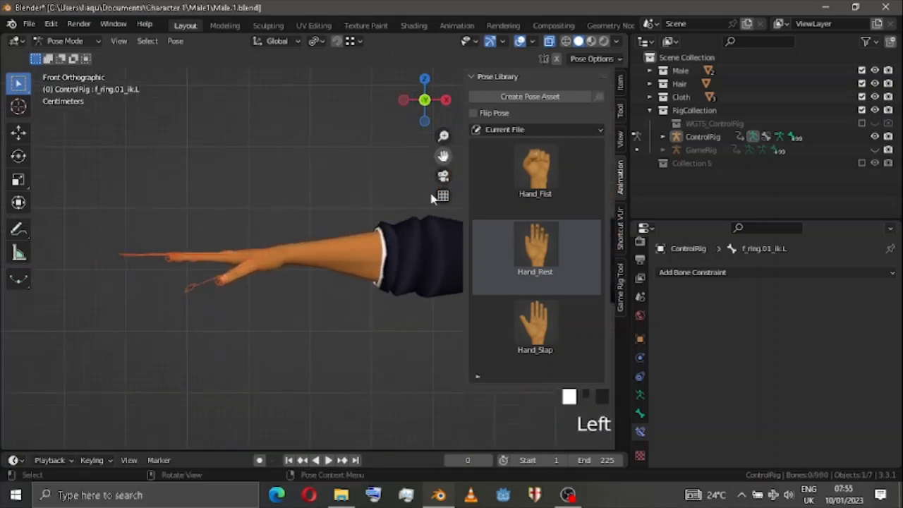
pyautogui.scroll(2, 205, 339)
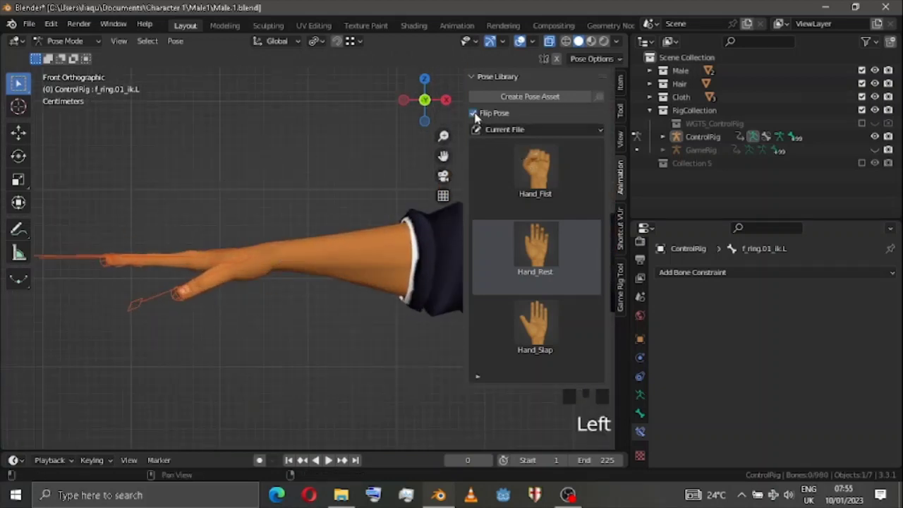
pyautogui.click(534, 176)
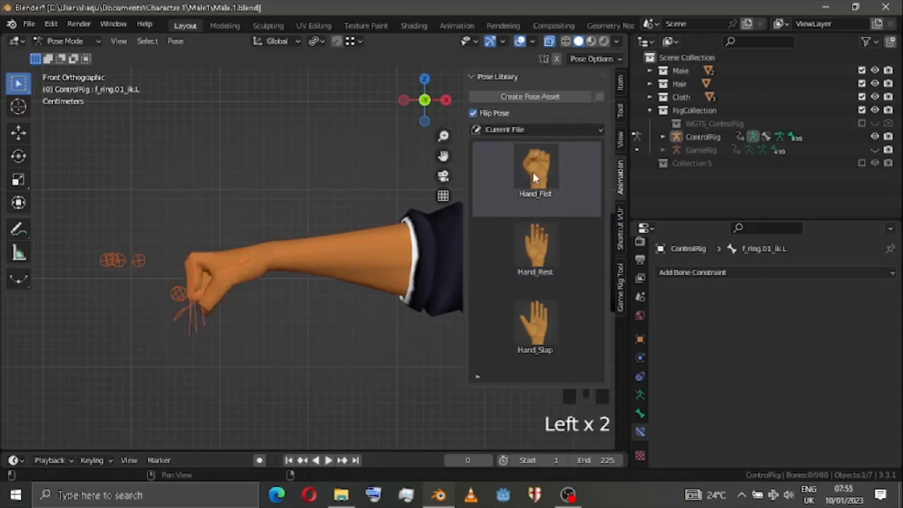
pyautogui.click(540, 244)
pyautogui.click(550, 329)
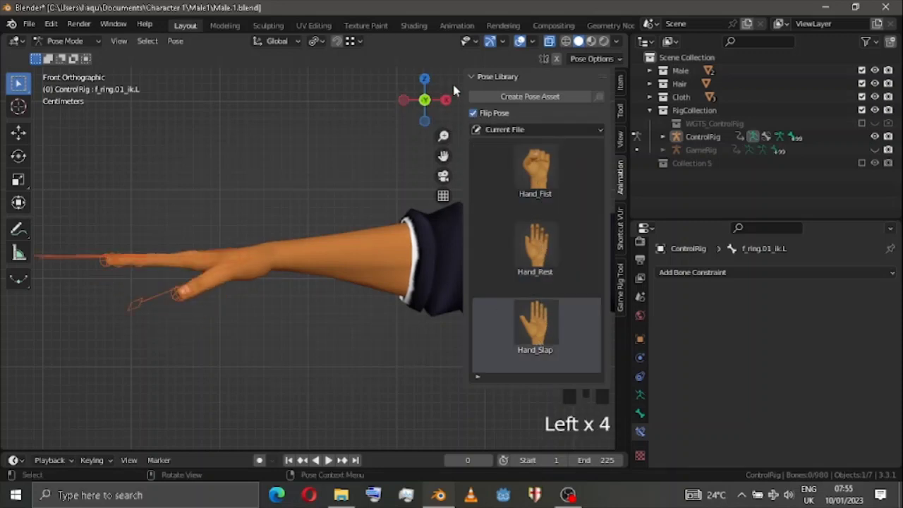
# Disable Flip Pose and apply the Hand_Slap pose to the left hand
pyautogui.scroll(-4, 450, 231)
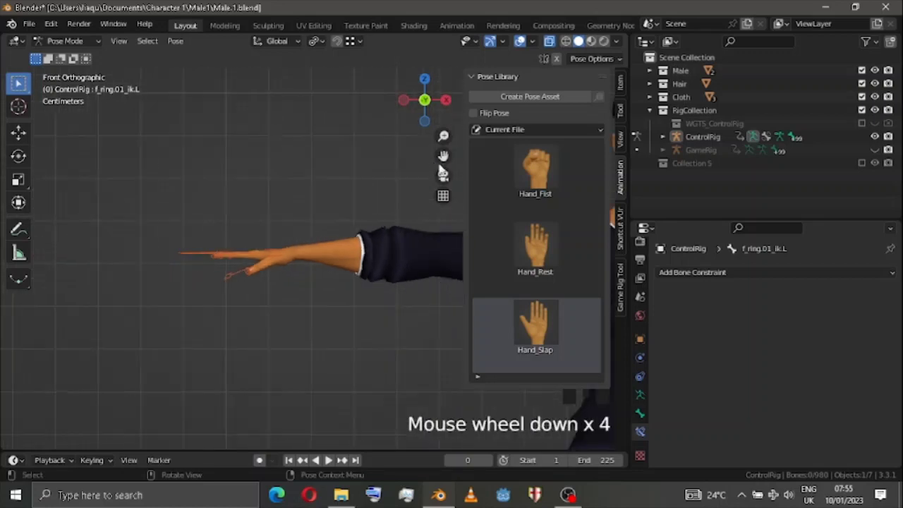
pyautogui.moveTo(443, 156); pyautogui.dragTo(2, 134)
pyautogui.scroll(5, 423, 176)
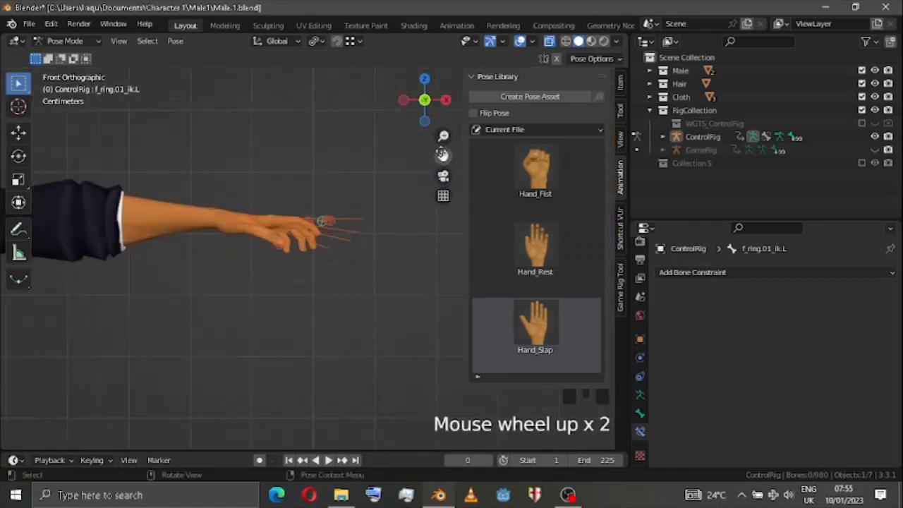
pyautogui.click(474, 113)
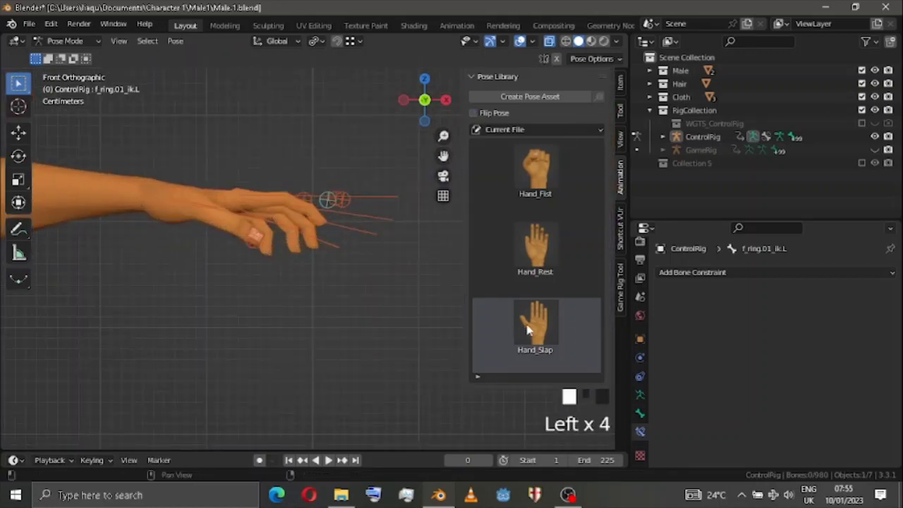
pyautogui.click(529, 330)
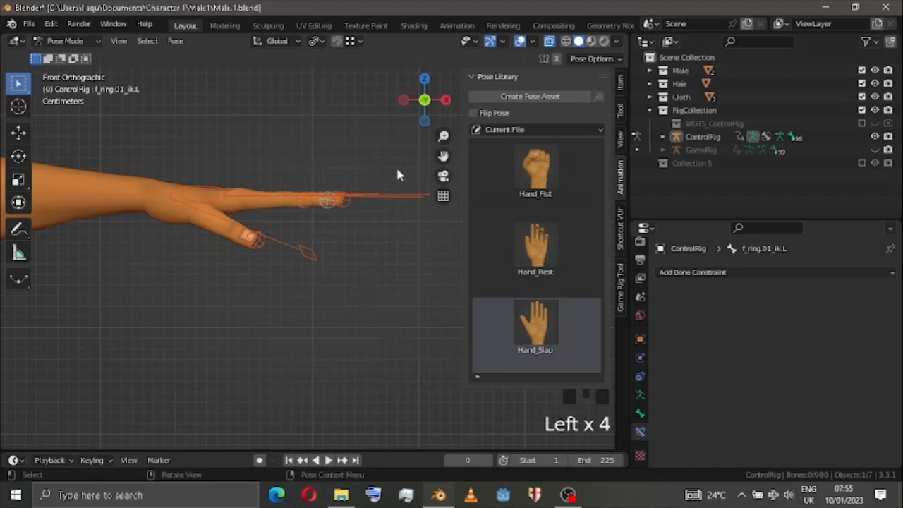
# View the left hand from above and select the f_pinky.01_ik.L control with its rig properties shown
pyautogui.scroll(-4, 316, 250)
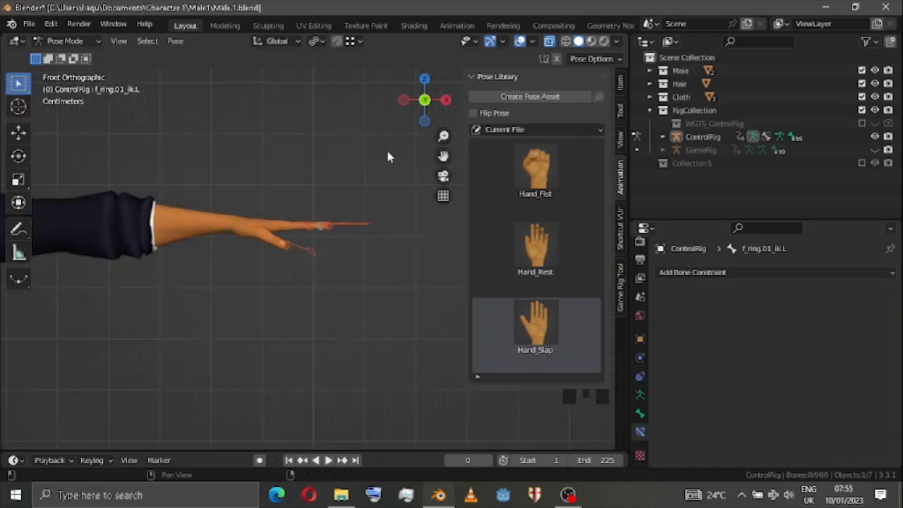
pyautogui.scroll(-3, 416, 156)
pyautogui.moveTo(443, 156); pyautogui.dragTo(629, 162)
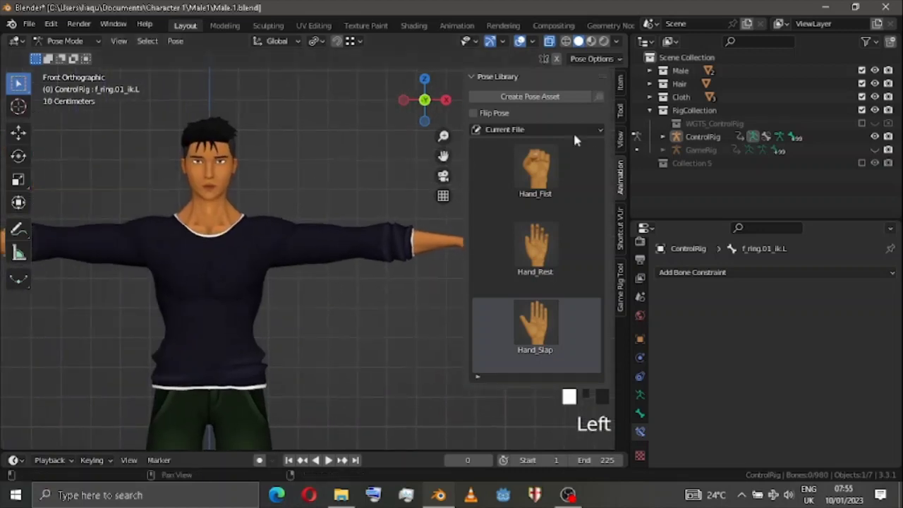
pyautogui.click(424, 78)
pyautogui.scroll(3, 445, 174)
pyautogui.moveTo(443, 157); pyautogui.dragTo(127, 157)
pyautogui.scroll(6, 443, 157)
pyautogui.moveTo(443, 157); pyautogui.dragTo(499, 130)
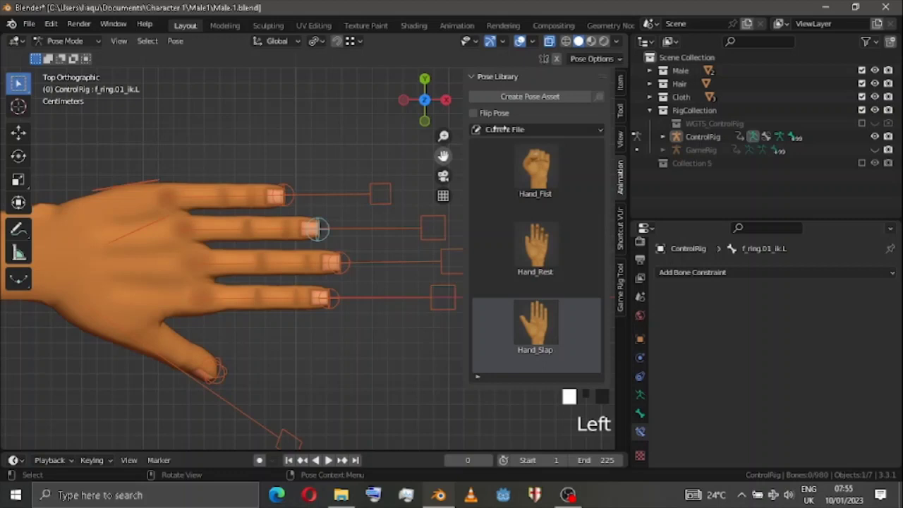
pyautogui.click(620, 83)
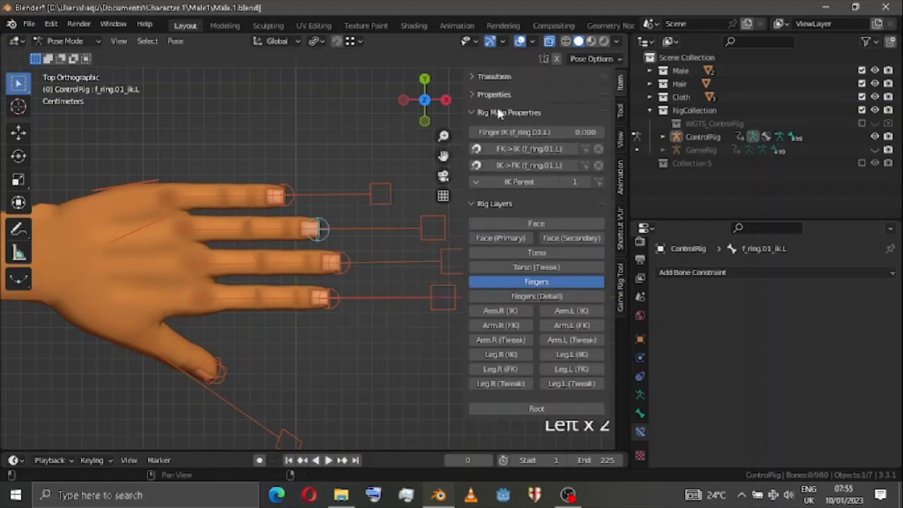
pyautogui.click(274, 188)
pyautogui.scroll(3, 437, 148)
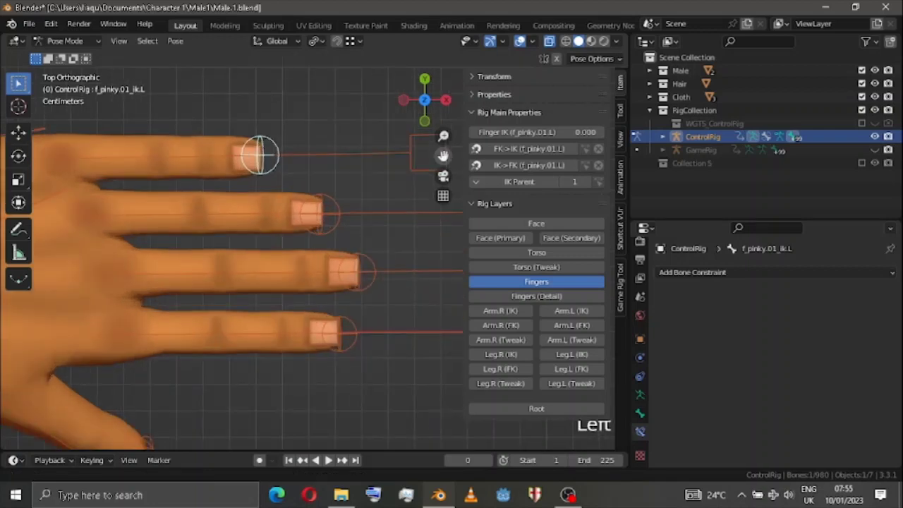
pyautogui.moveTo(443, 156); pyautogui.dragTo(444, 156)
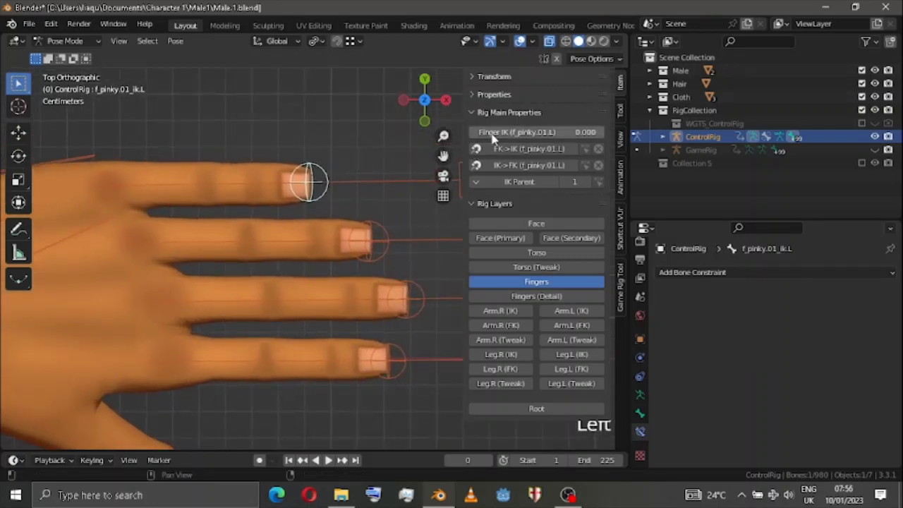
# Try moving f_pinky.01_ik.L with its Finger IK at 1.000, and set Finger IK back to 0.000
pyautogui.moveTo(492, 134); pyautogui.dragTo(495, 133)
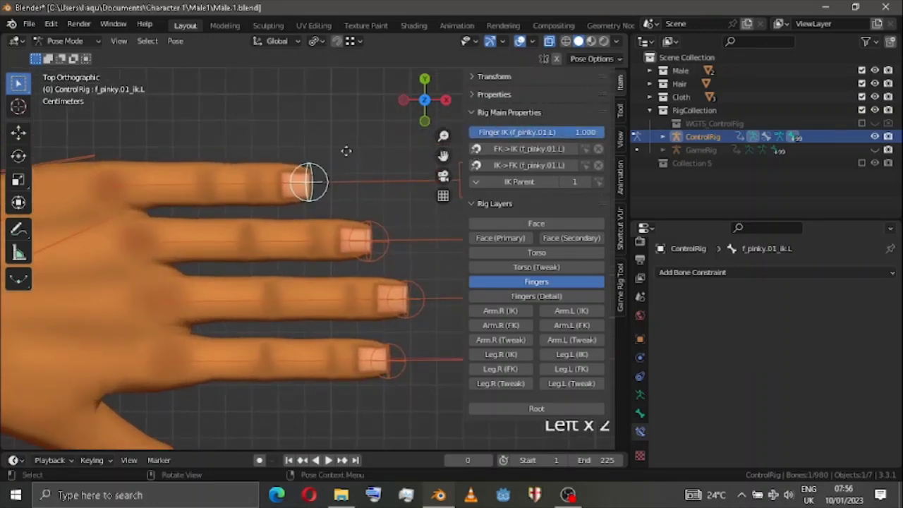
pyautogui.press('g')
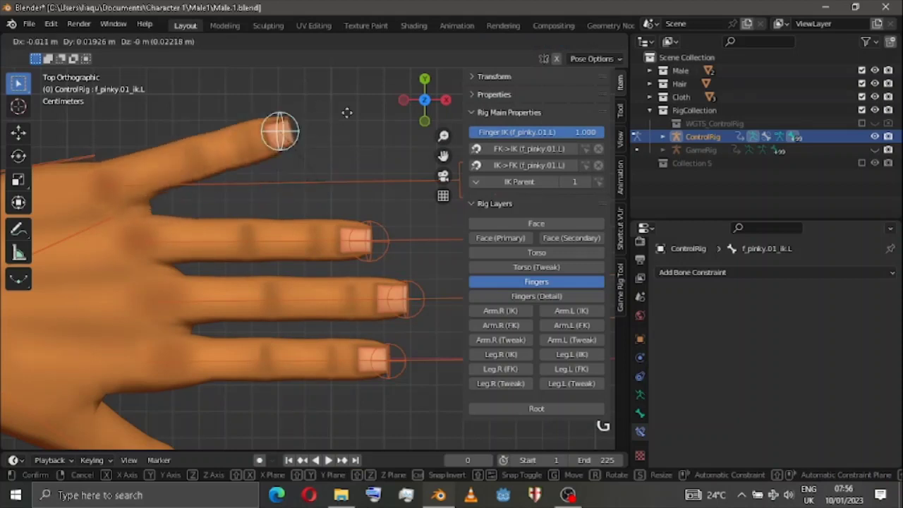
pyautogui.rightClick(375, 125)
pyautogui.moveTo(594, 133); pyautogui.dragTo(468, 133)
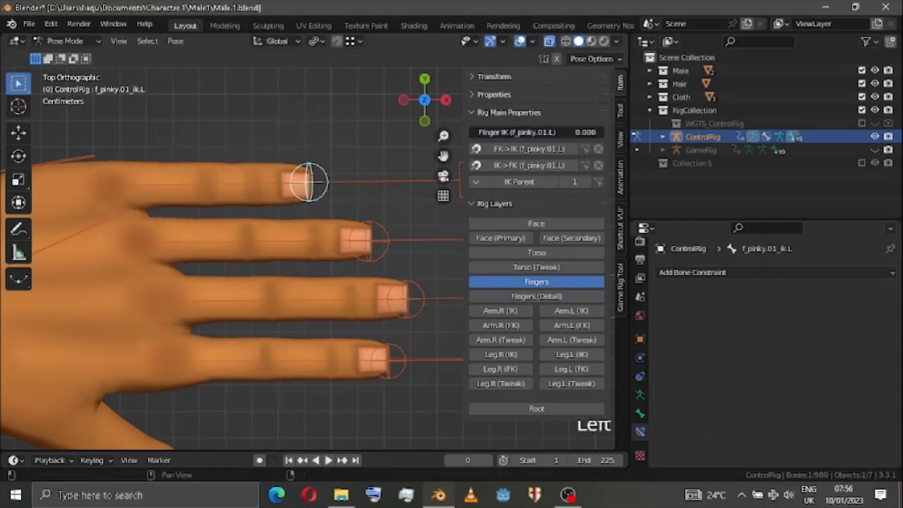
# Try rotating f_pinky.01_master.L, and scale it down to curl the left pinky
pyautogui.click(426, 185)
pyautogui.press('r')
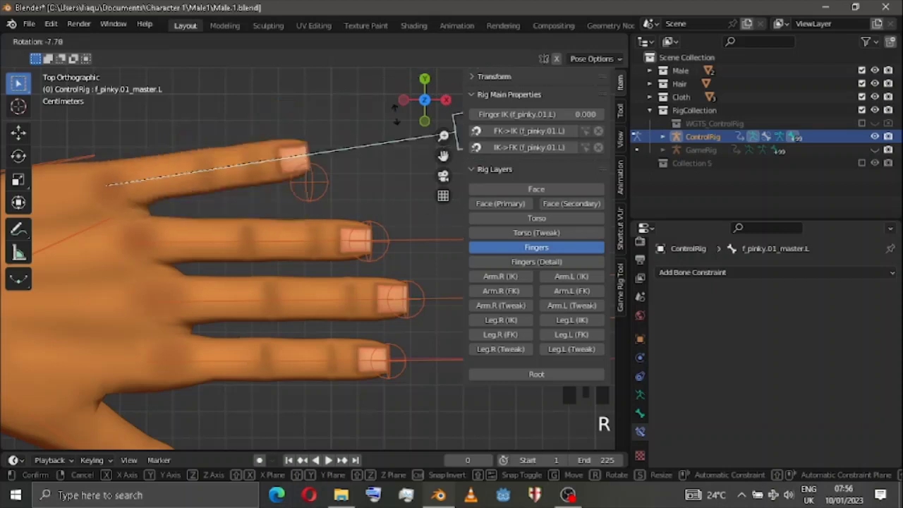
pyautogui.click(434, 190)
pyautogui.press('s')
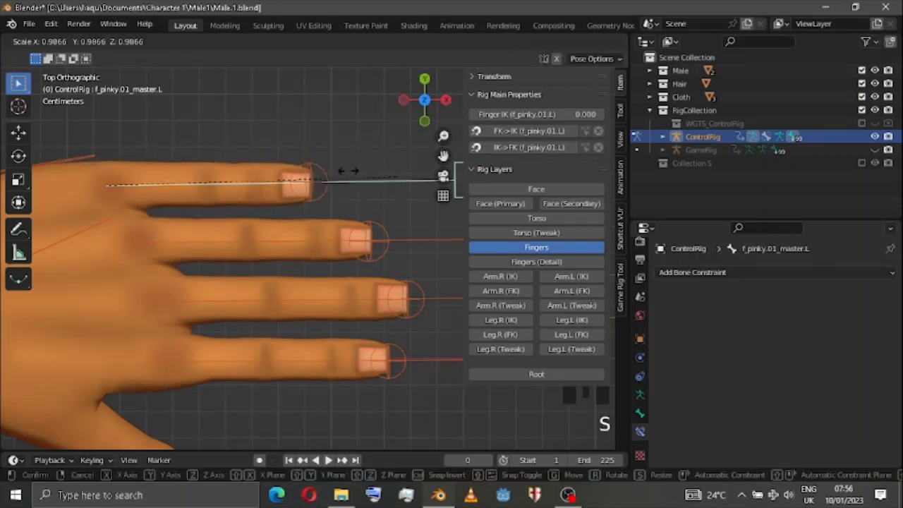
pyautogui.click(311, 171)
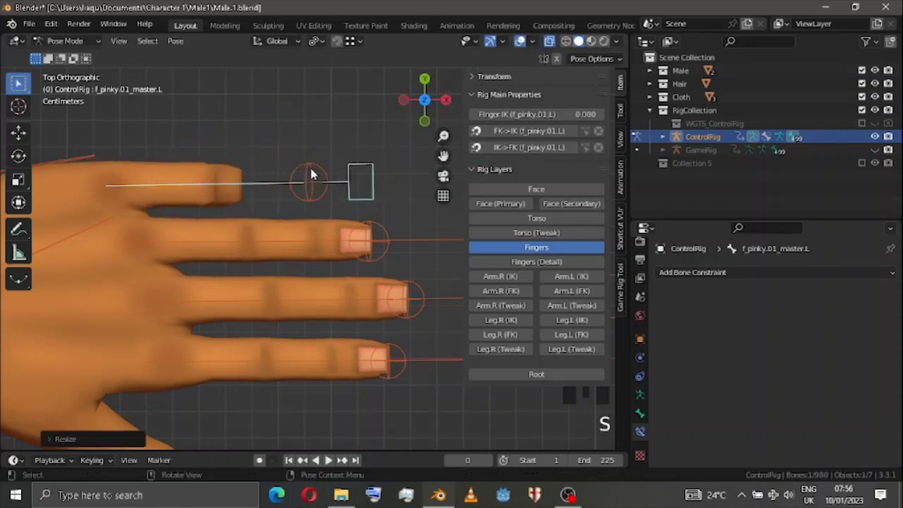
# Try moving f_pinky.01_ik.L, and clear the scale of f_pinky.01_master.L
pyautogui.click(311, 171)
pyautogui.press('g')
pyautogui.rightClick(305, 162)
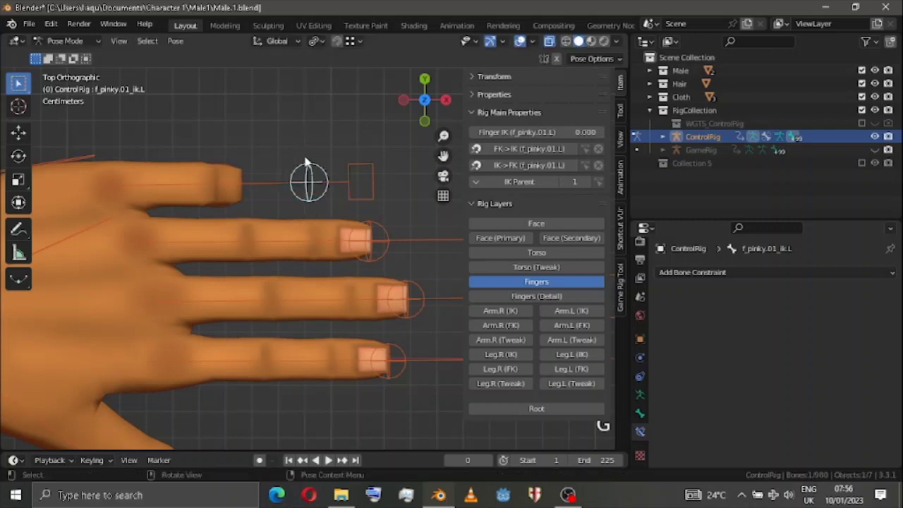
pyautogui.click(353, 169)
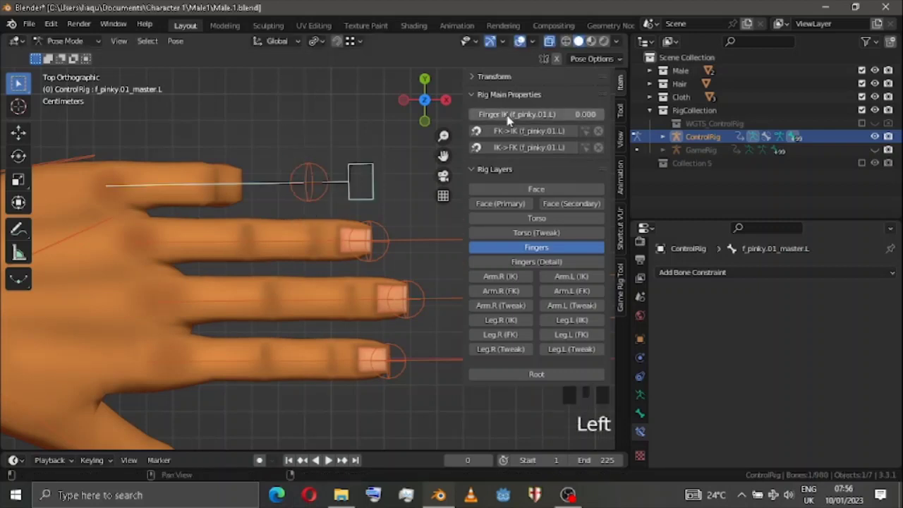
pyautogui.hotkey('alt', 's')
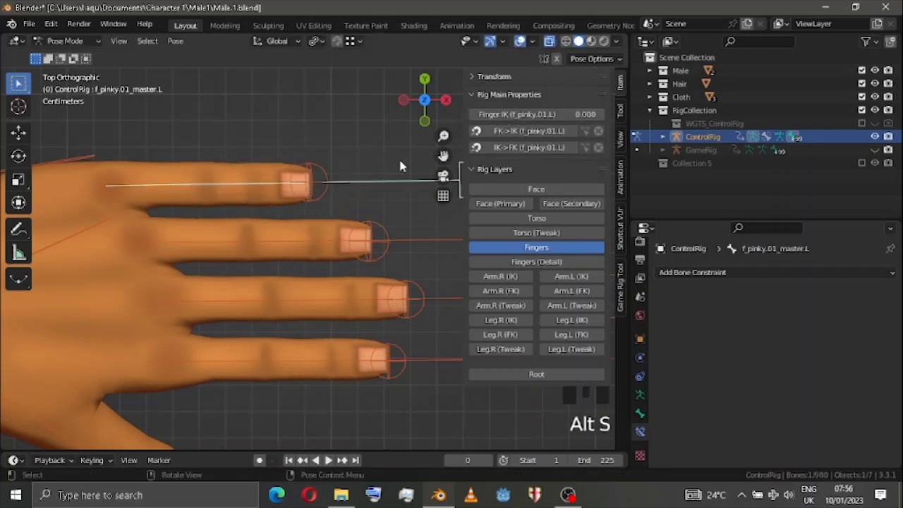
# Rotate f_pinky.01_master.L away from the ring finger and snap f_pinky.01_ik.L to the rotated fingertip
pyautogui.moveTo(443, 154); pyautogui.dragTo(445, 201)
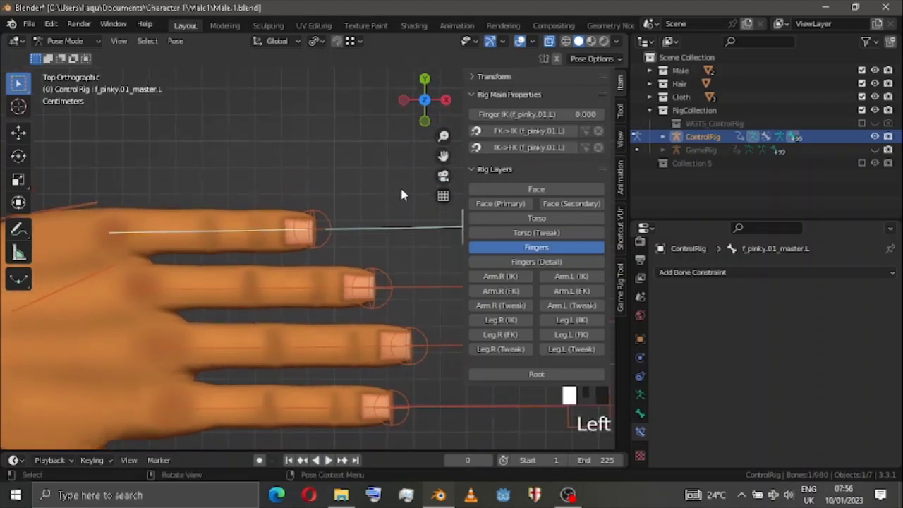
pyautogui.press('r')
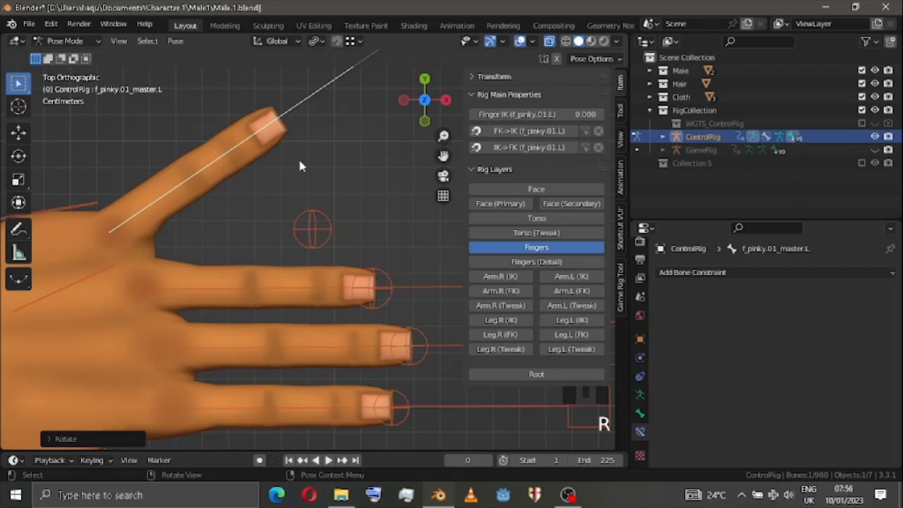
pyautogui.click(313, 231)
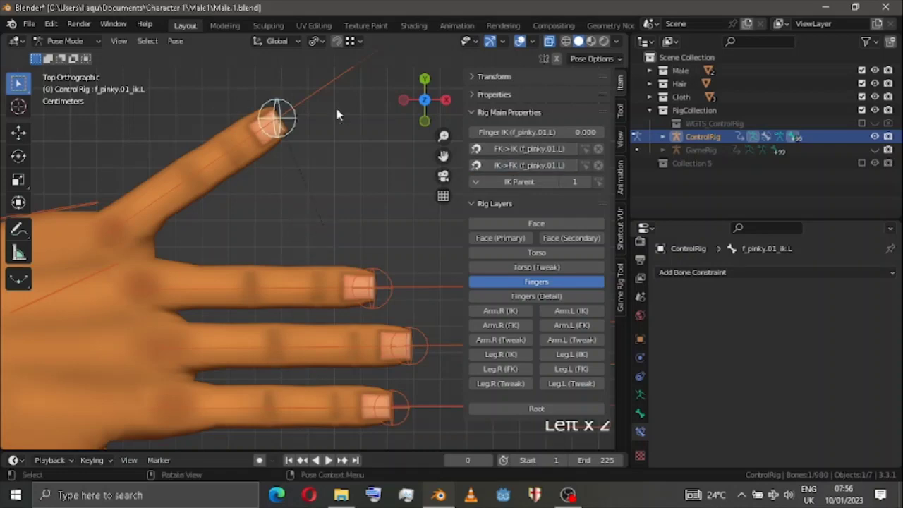
pyautogui.scroll(-2, 310, 170)
pyautogui.scroll(2, 321, 185)
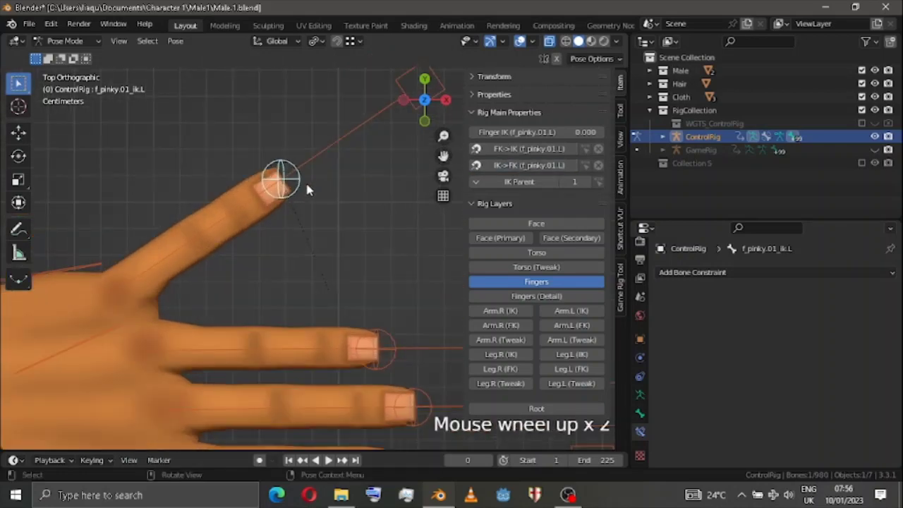
# Try rotating f_pinky.01_master.L toward the ring finger, and clear its rotation
pyautogui.click(328, 150)
pyautogui.press('r')
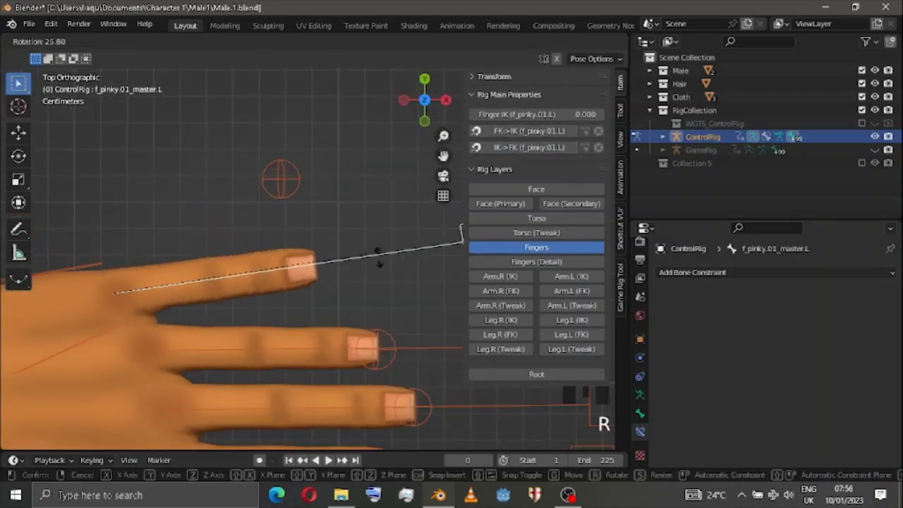
pyautogui.click(381, 120)
pyautogui.hotkey('alt', 'r')
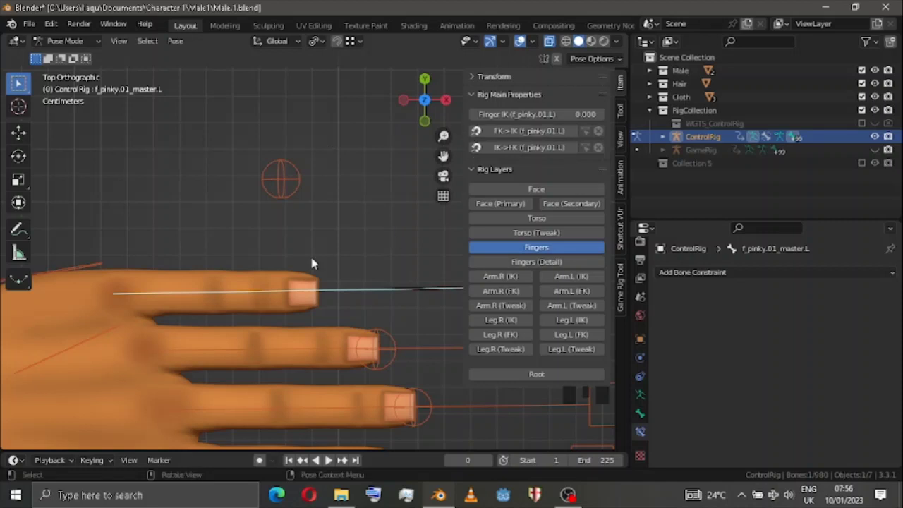
# Set the left pinky's Finger IK to 1.000 and snap its FK controls to the IK pose
pyautogui.moveTo(495, 115); pyautogui.dragTo(606, 116)
pyautogui.click(525, 133)
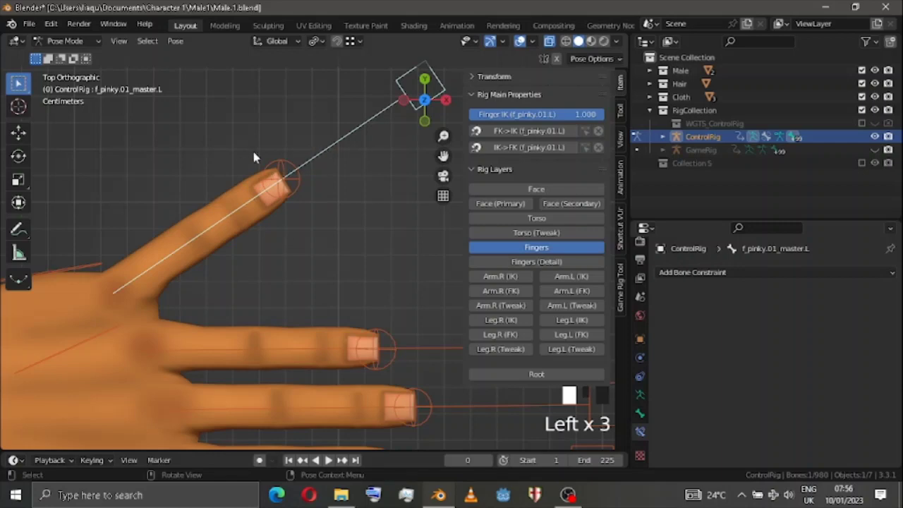
pyautogui.scroll(-4, 254, 156)
pyautogui.scroll(4, 360, 147)
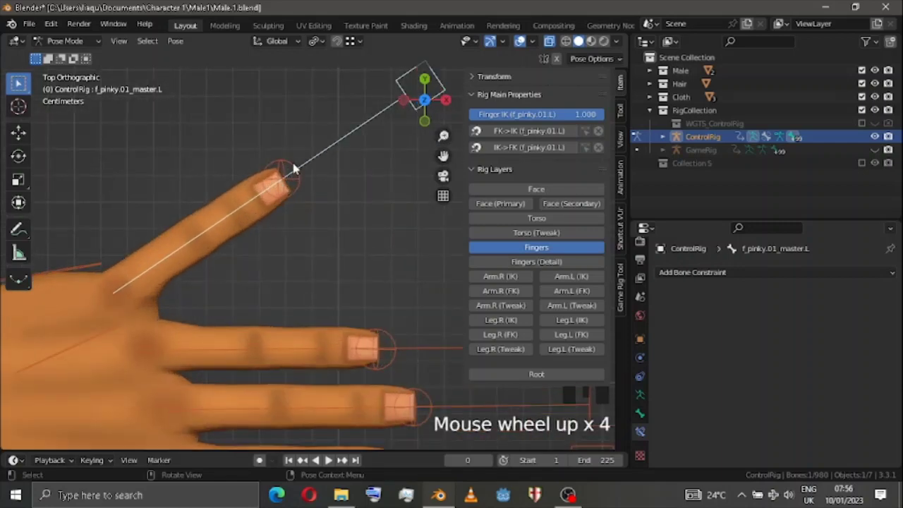
# Clear the rotation of f_pinky.01_master.L and the location of f_pinky.01_ik.L
pyautogui.hotkey('alt', 'r')
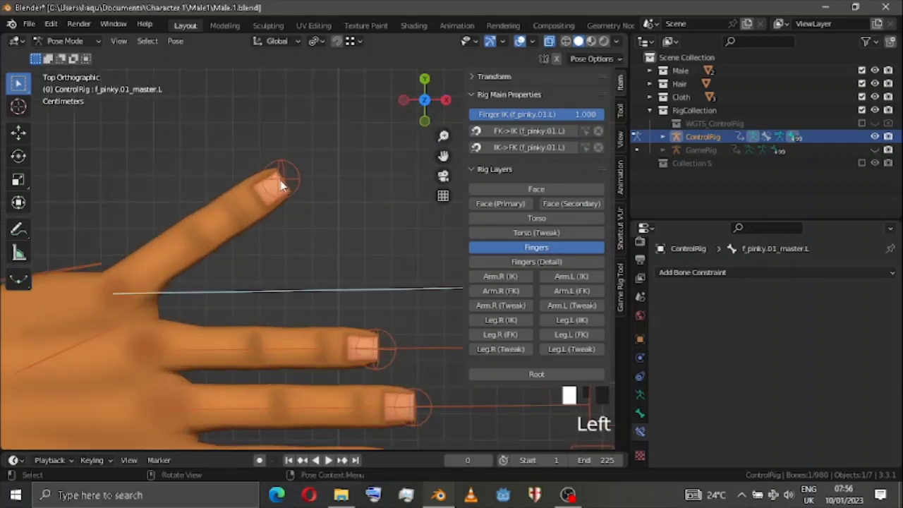
pyautogui.click(282, 185)
pyautogui.hotkey('alt', 'g')
pyautogui.hotkey('alt', 'g')
pyautogui.hotkey('alt', 'g')
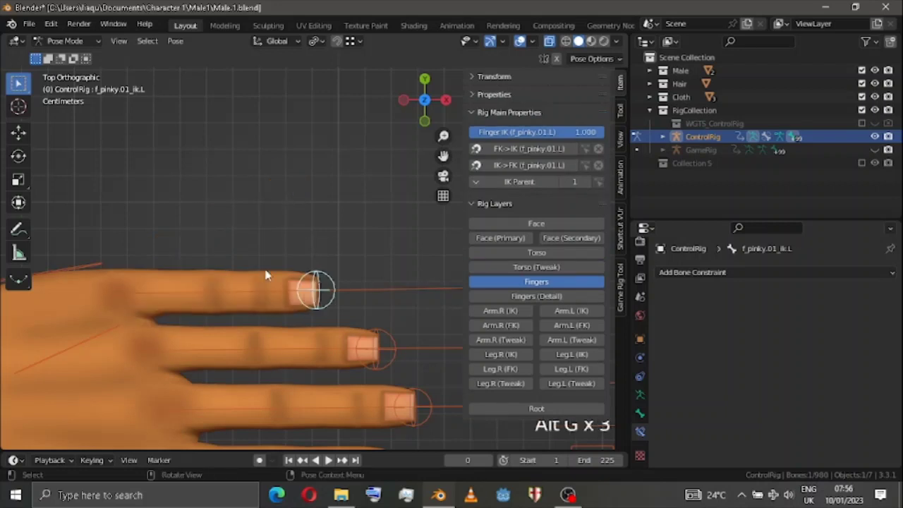
# Show the Fingers (Detail) layer, hide the Fingers layer, and select the left pinky's three detail controls
pyautogui.scroll(-2, 327, 192)
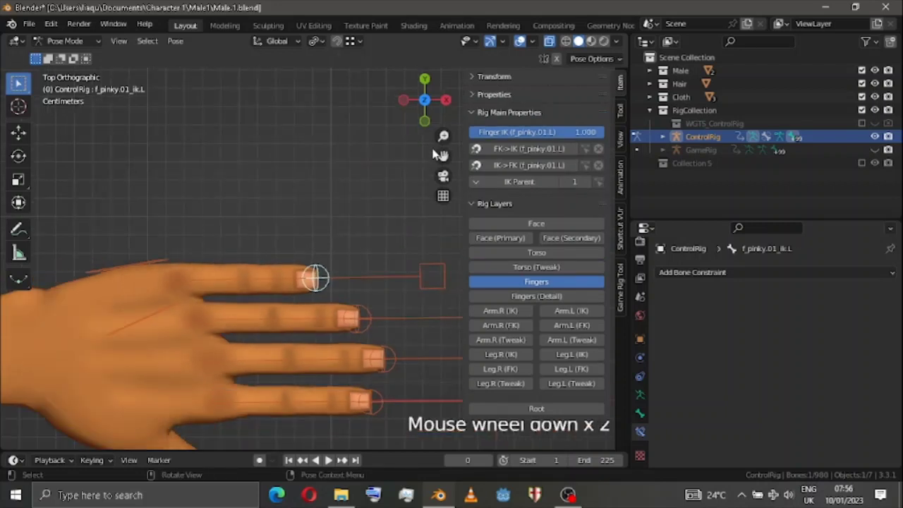
pyautogui.scroll(-2, 437, 154)
pyautogui.moveTo(442, 156); pyautogui.dragTo(461, 205)
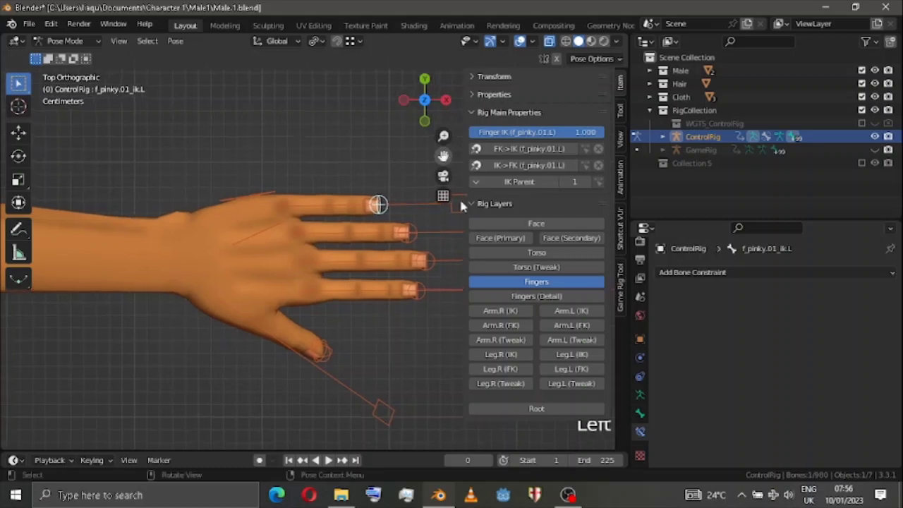
pyautogui.scroll(-2, 423, 171)
pyautogui.scroll(2, 423, 172)
pyautogui.click(540, 296)
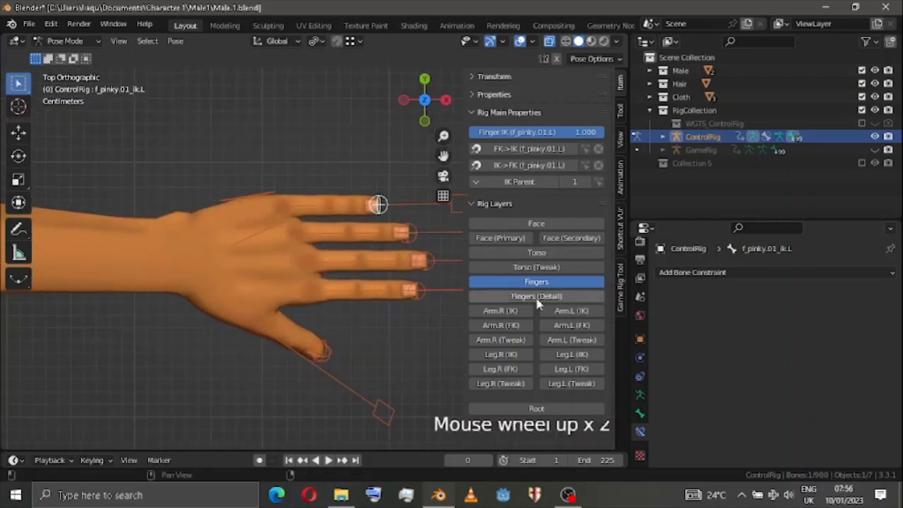
pyautogui.click(539, 283)
pyautogui.scroll(3, 274, 176)
pyautogui.moveTo(273, 154); pyautogui.dragTo(406, 179)
pyautogui.scroll(-4, 422, 115)
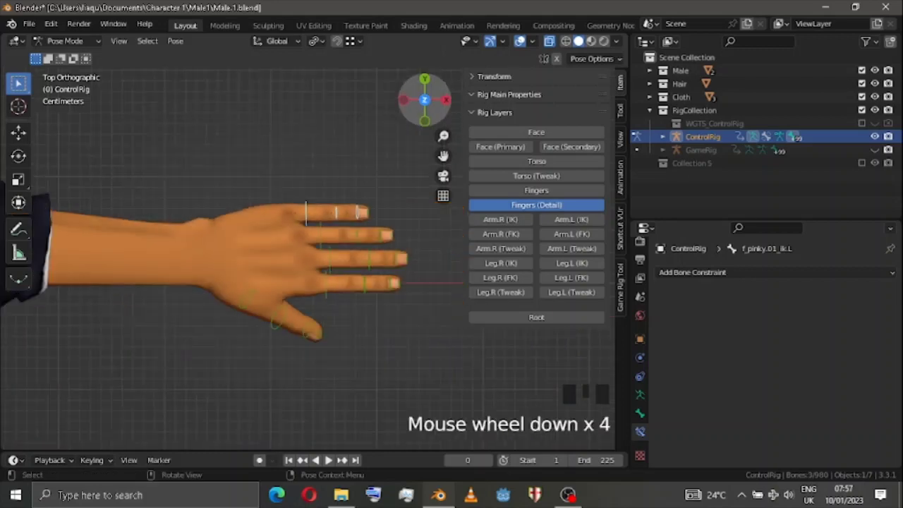
# Try rotating the left pinky's detail controls about their local Z axes while Finger IK is 1.000
pyautogui.moveTo(423, 113); pyautogui.dragTo(98, 440)
pyautogui.scroll(1, 99, 434)
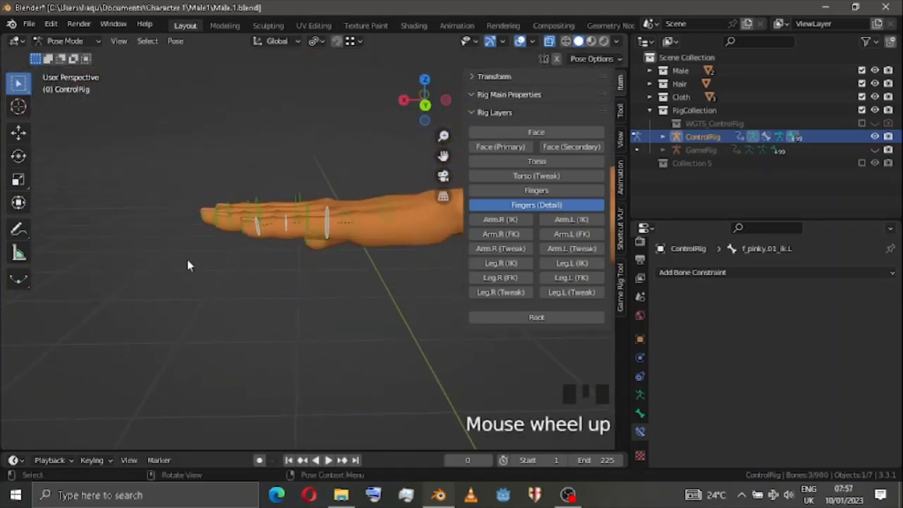
pyautogui.press('r')
pyautogui.press('z')
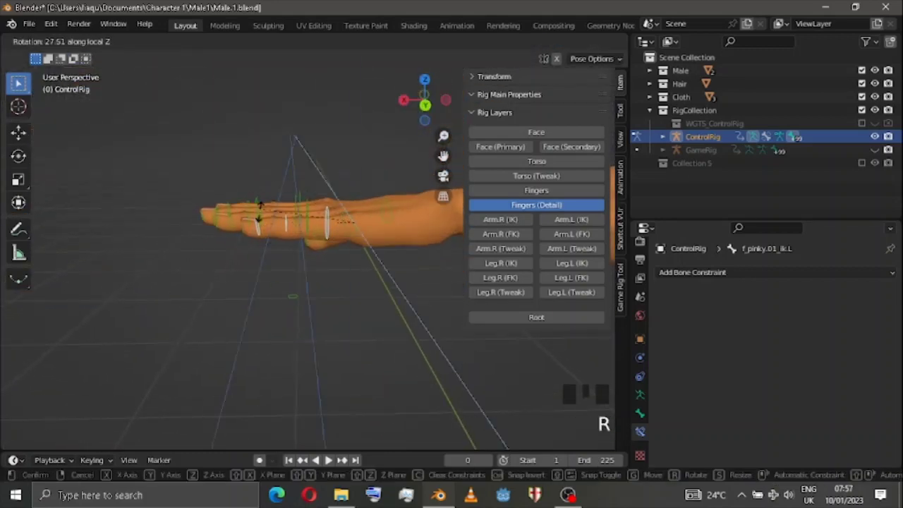
pyautogui.click(255, 236)
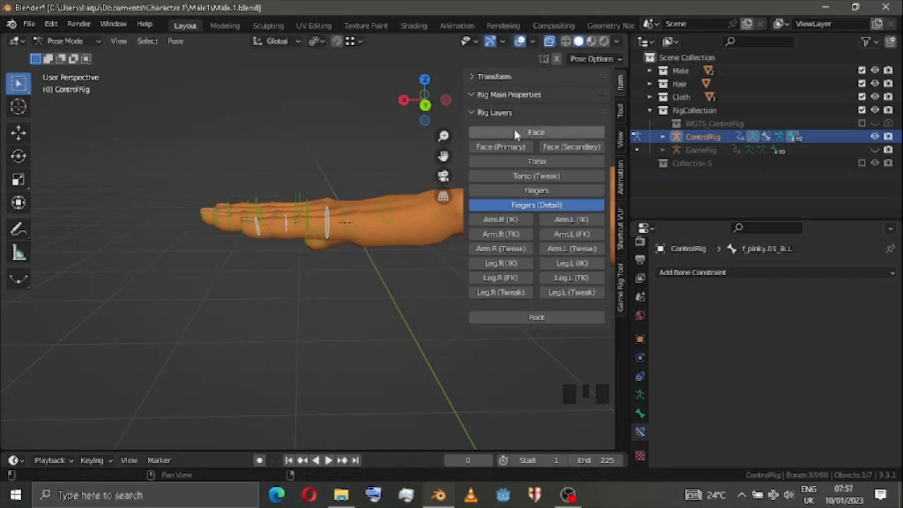
# Show the Fingers layer, set the left pinky's Finger IK to 0.000, and hide the Fingers layer again
pyautogui.click(536, 190)
pyautogui.moveTo(424, 110); pyautogui.dragTo(463, 145)
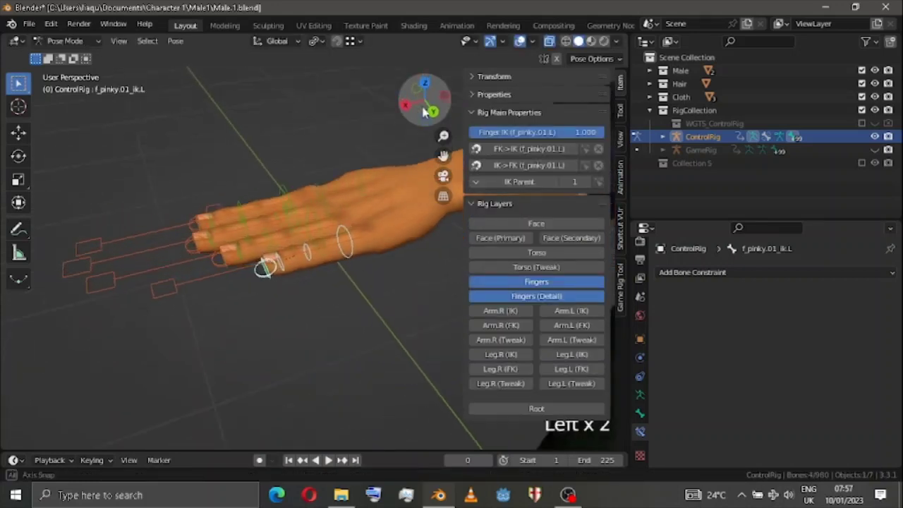
pyautogui.moveTo(594, 137); pyautogui.dragTo(462, 135)
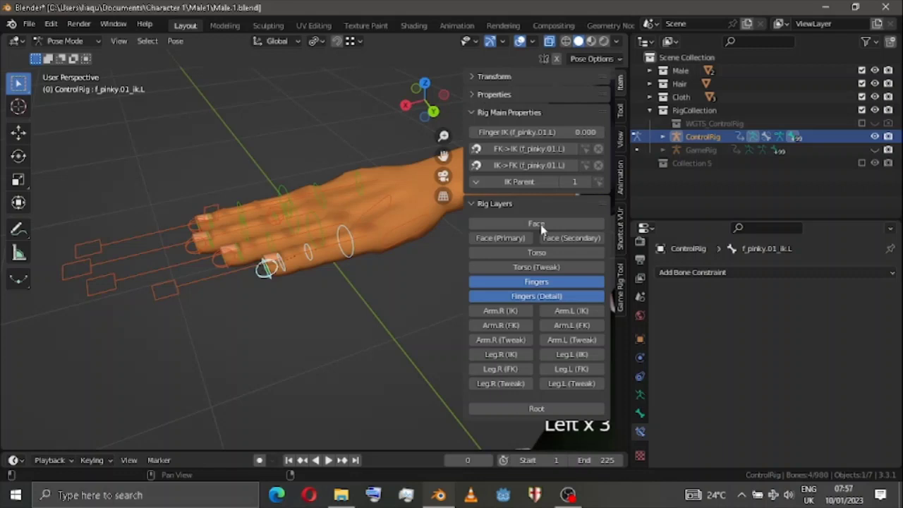
pyautogui.click(536, 281)
# Try curling the left pinky by rotating its detail controls about local Z, and clear their rotation and scale
pyautogui.press('r')
pyautogui.press('z')
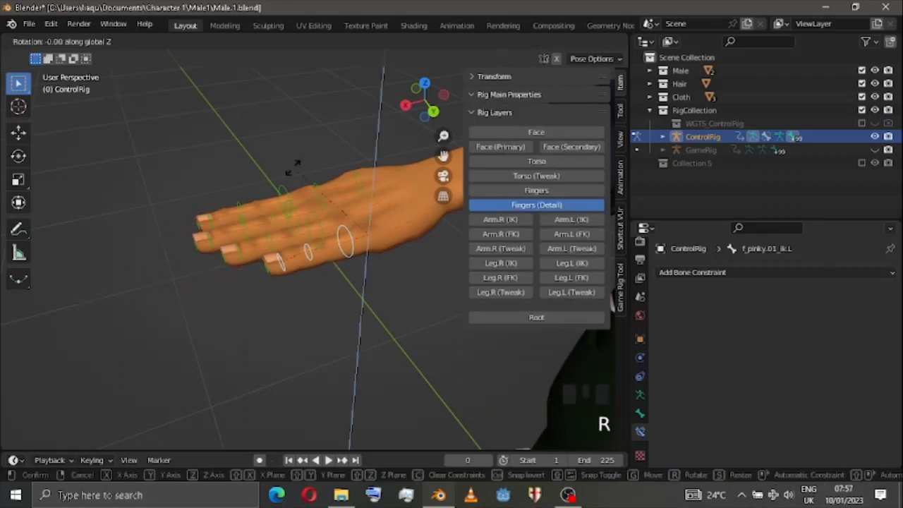
pyautogui.press('z')
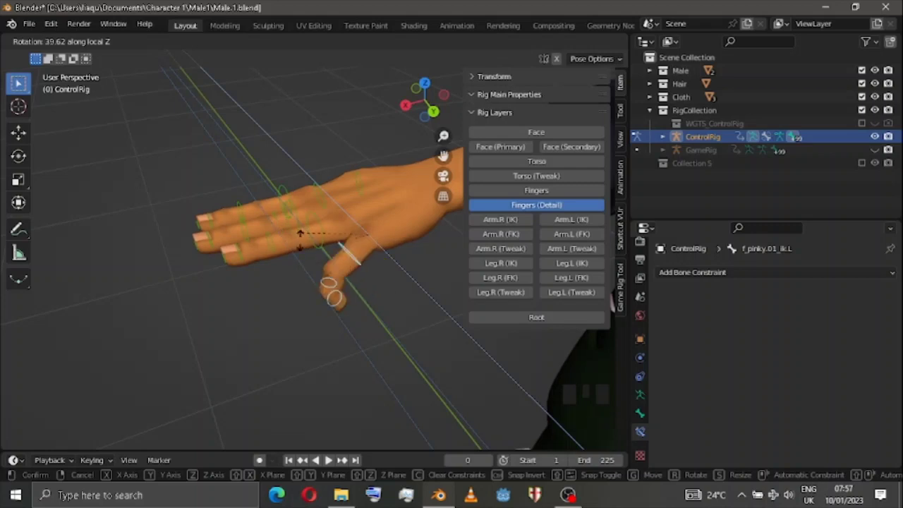
pyautogui.click(316, 258)
pyautogui.click(405, 105)
pyautogui.moveTo(423, 101); pyautogui.dragTo(656, 88)
pyautogui.moveTo(452, 113); pyautogui.dragTo(399, 131)
pyautogui.hotkey('alt', 'r')
pyautogui.hotkey('alt', 's')
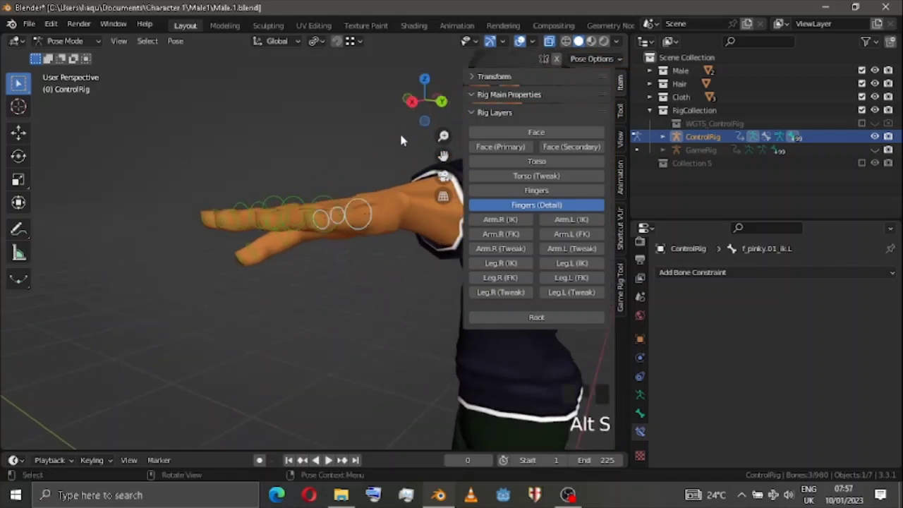
# Display only the Arm.R (IK) layer and select the hand_ik.R control on the right hand
pyautogui.scroll(-3, 399, 132)
pyautogui.click(403, 108)
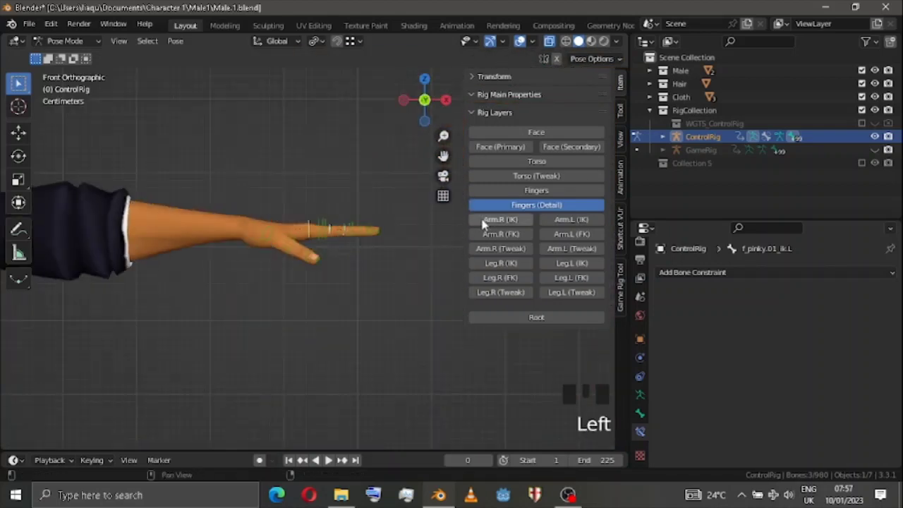
pyautogui.scroll(-4, 408, 156)
pyautogui.moveTo(443, 155); pyautogui.dragTo(494, 156)
pyautogui.click(424, 79)
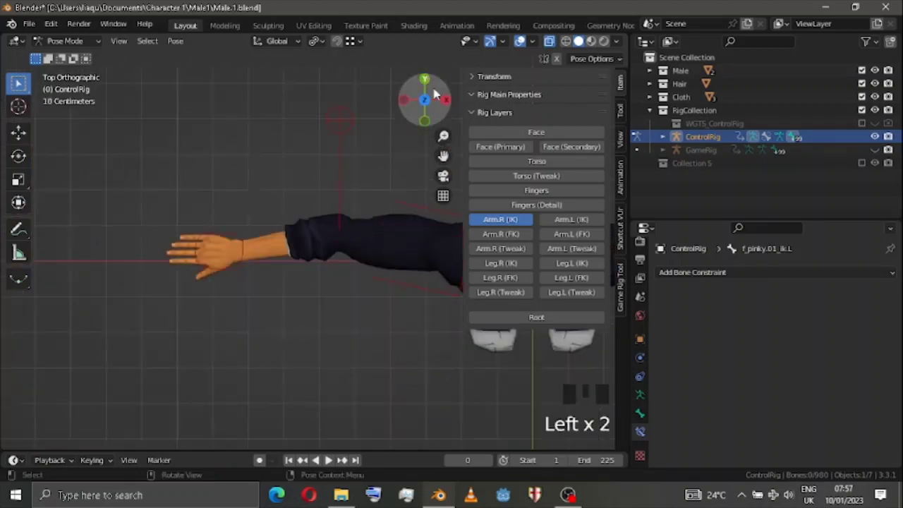
pyautogui.click(238, 239)
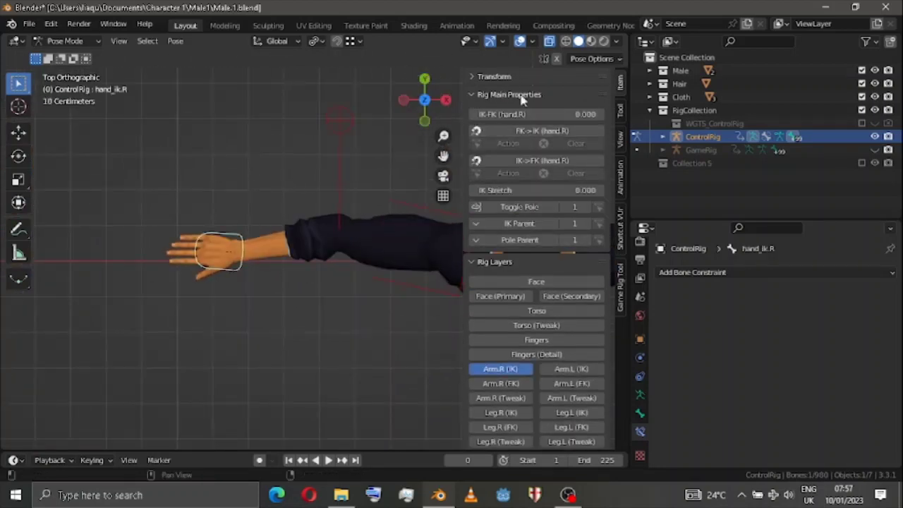
pyautogui.moveTo(443, 156); pyautogui.dragTo(419, 157)
# Move hand_ik.R beyond the right arm's reach and try moving it further with IK Stretch set to 1.000
pyautogui.press('g')
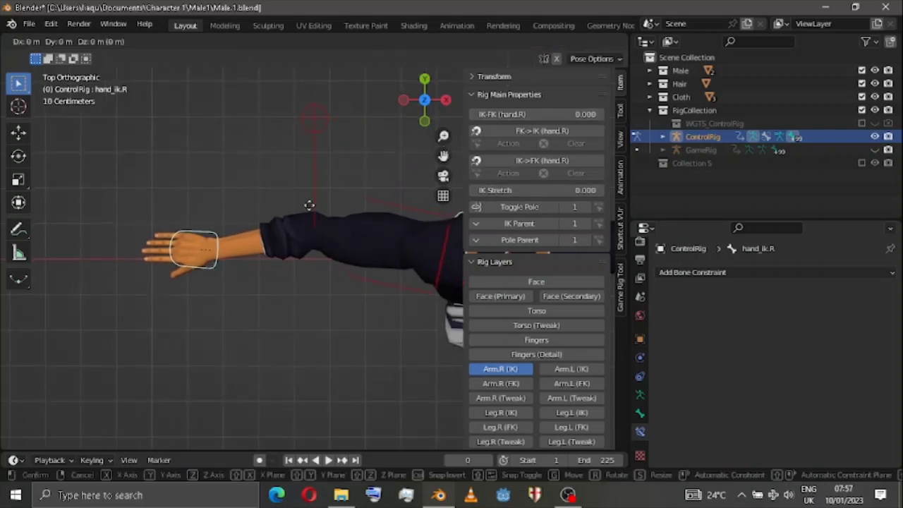
pyautogui.click(172, 209)
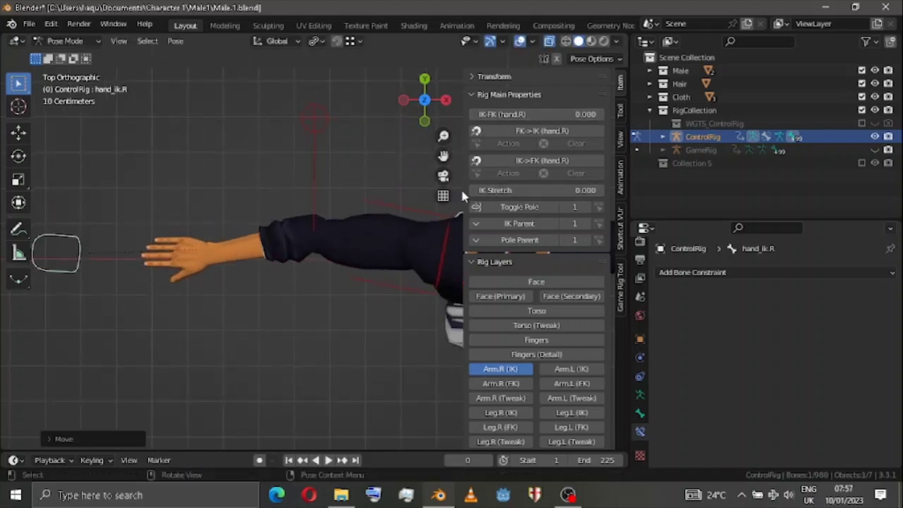
pyautogui.moveTo(494, 190); pyautogui.dragTo(604, 190)
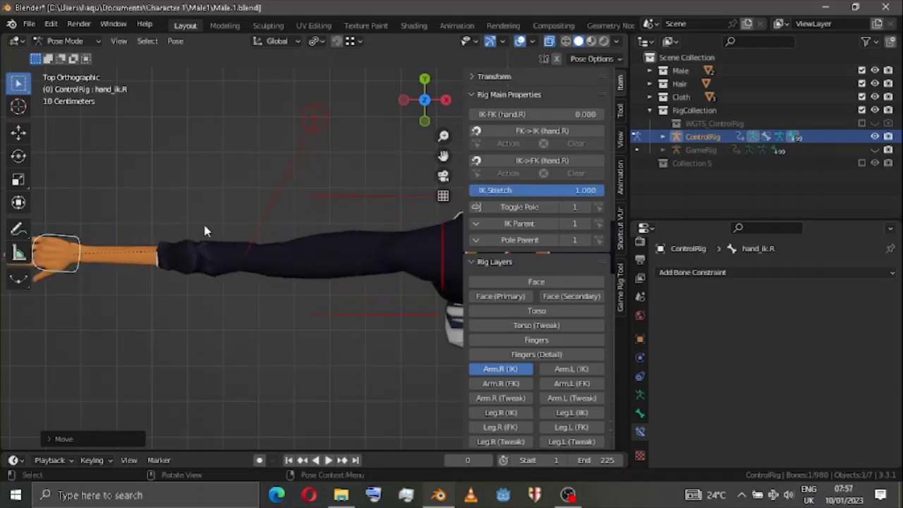
pyautogui.press('g')
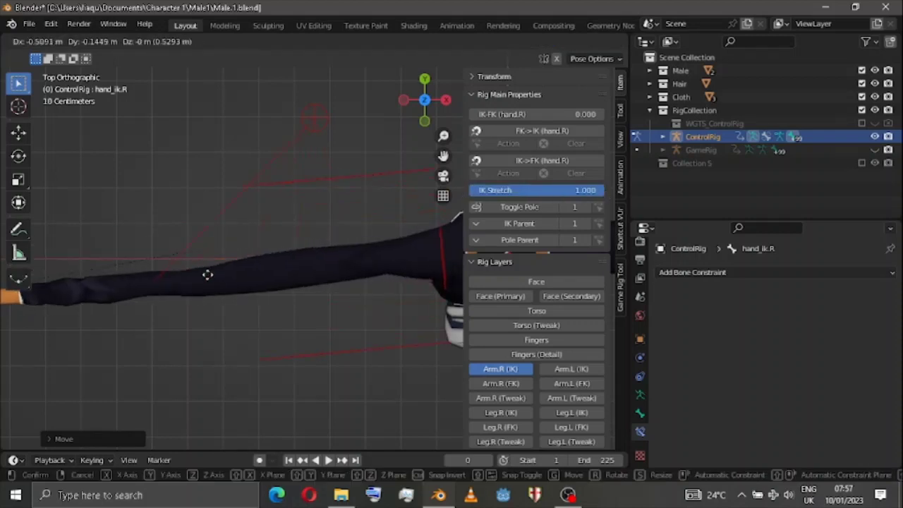
pyautogui.click(328, 169)
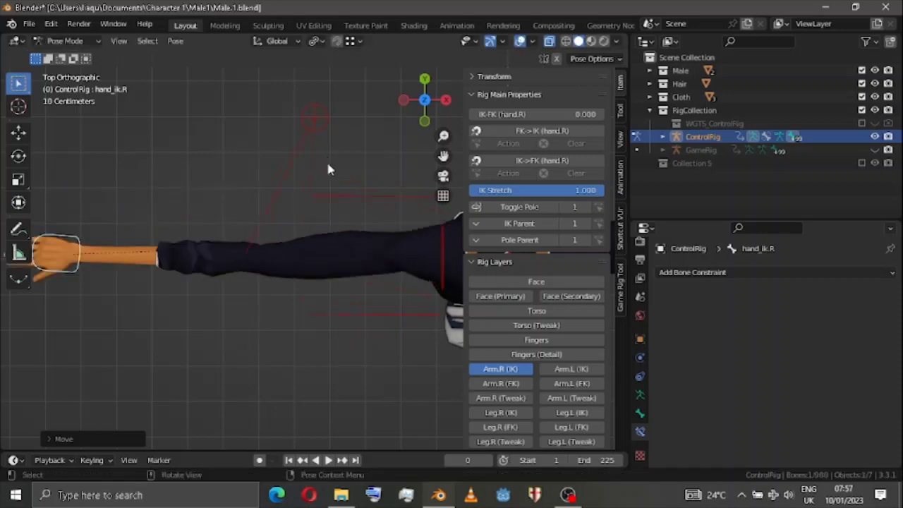
# Set the right arm's IK Stretch to 0.000 and clear the location of hand_ik.R
pyautogui.moveTo(570, 192); pyautogui.dragTo(472, 194)
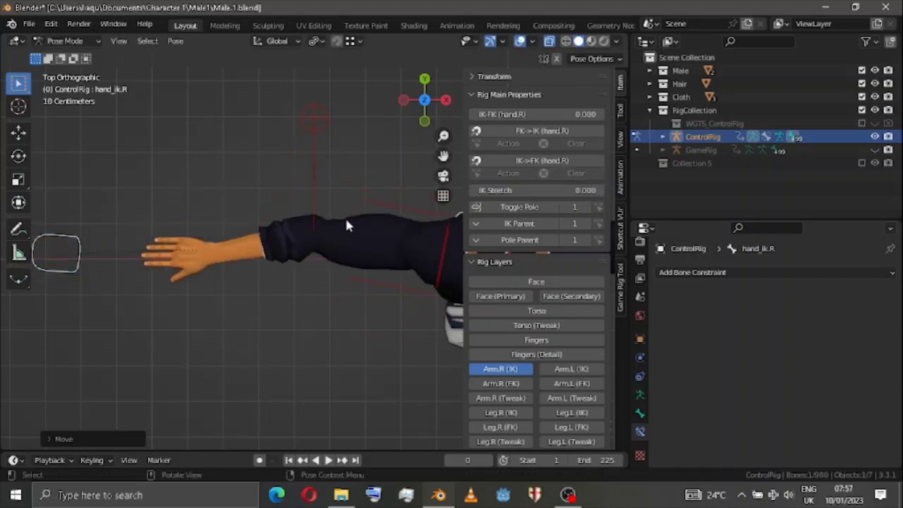
pyautogui.hotkey('alt', 'g')
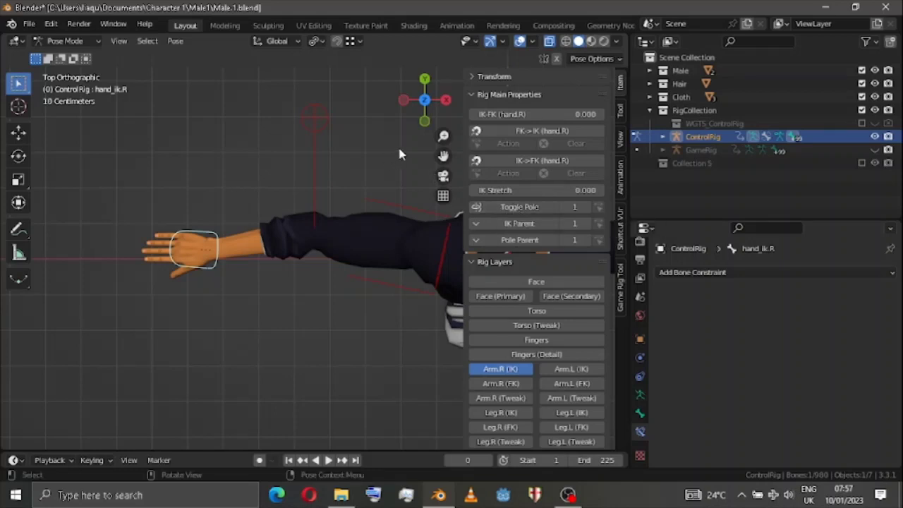
# Try moving the right elbow's pole target upper_arm_ik_target.R in front view
pyautogui.scroll(-2, 401, 153)
pyautogui.moveTo(448, 154); pyautogui.dragTo(444, 156)
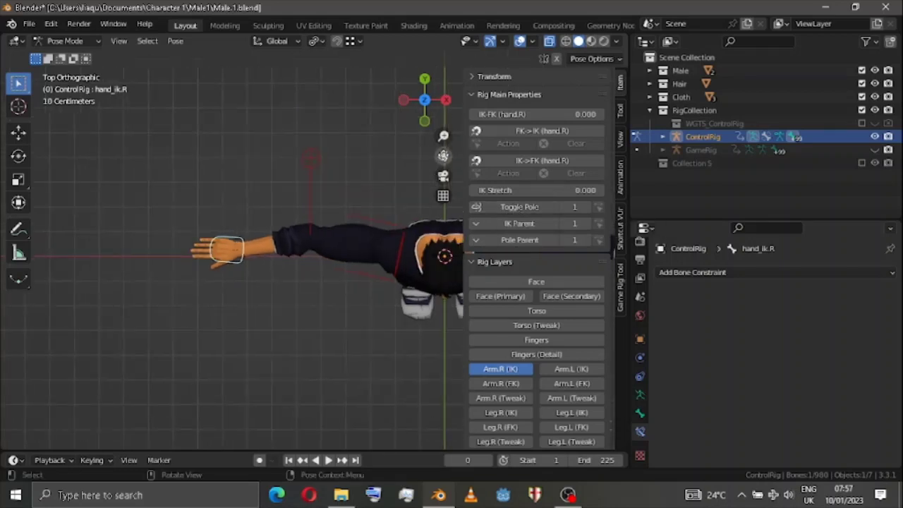
pyautogui.click(424, 122)
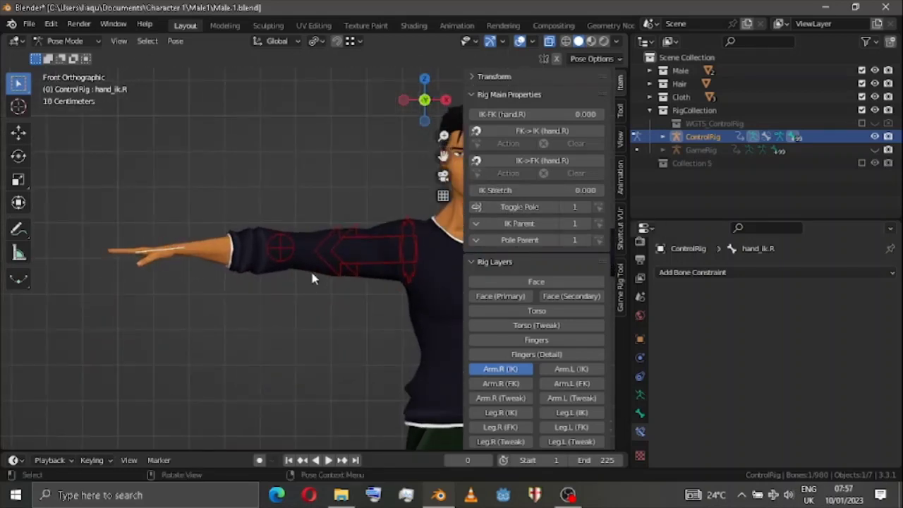
pyautogui.scroll(2, 269, 242)
pyautogui.click(269, 242)
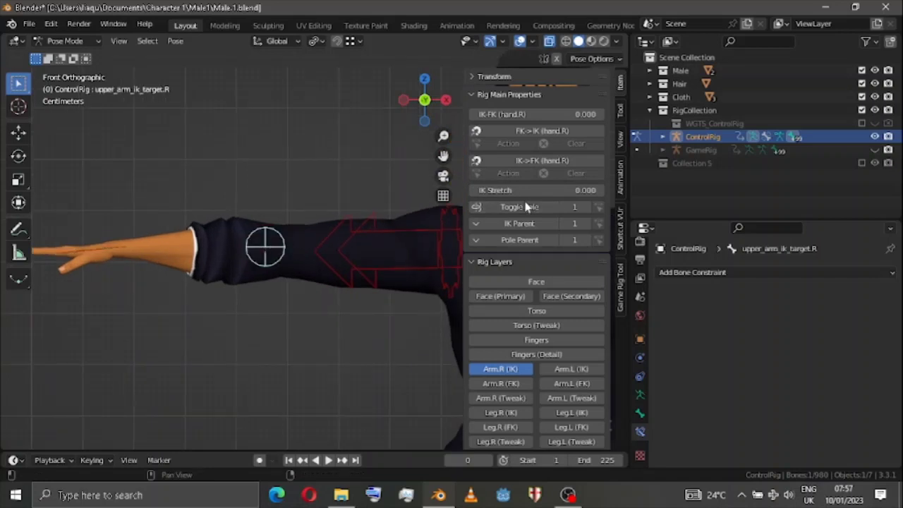
pyautogui.press('g')
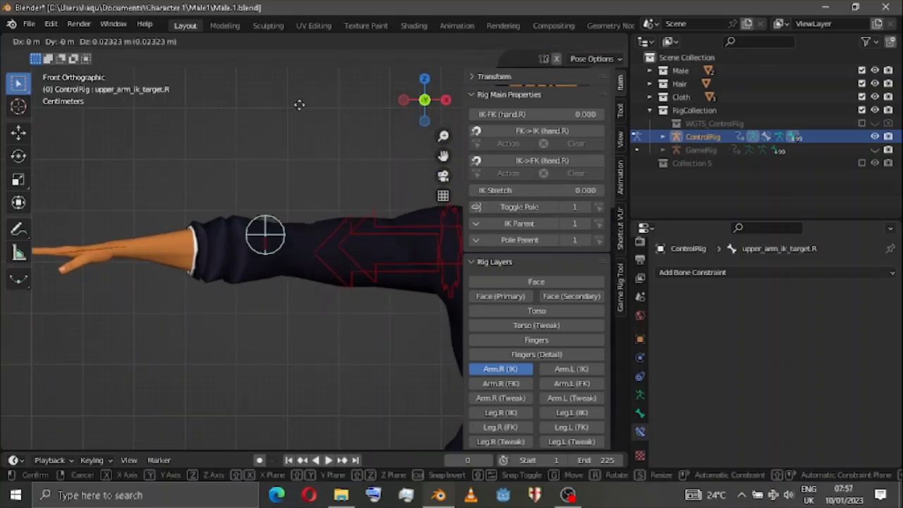
pyautogui.rightClick(323, 69)
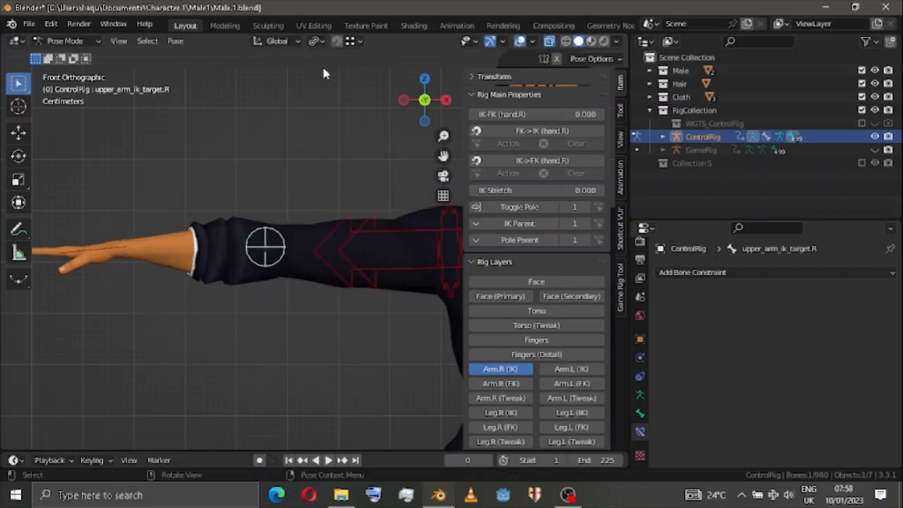
# Select upper_arm_ik.R and try rotating it about its local Y axis with Toggle Pole at 1
pyautogui.click(386, 214)
pyautogui.click(372, 225)
pyautogui.press('r')
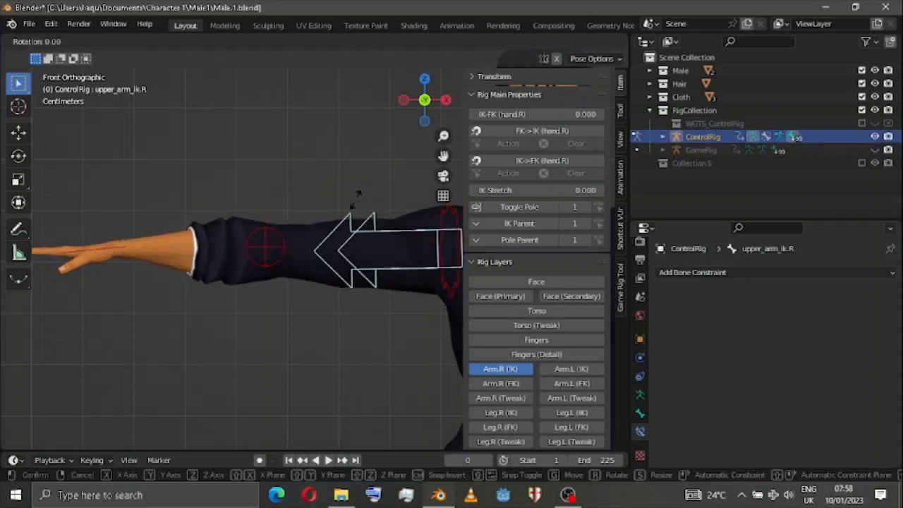
pyautogui.press('y')
pyautogui.press('y')
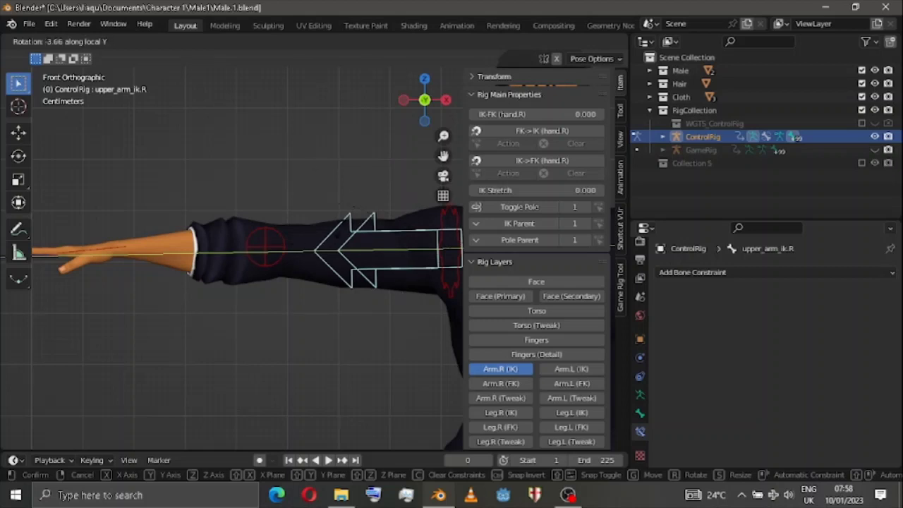
pyautogui.click(478, 214)
# Set the right arm's Toggle Pole to 0 and try rotating upper_arm_ik.R about its local Y axis
pyautogui.click(497, 211)
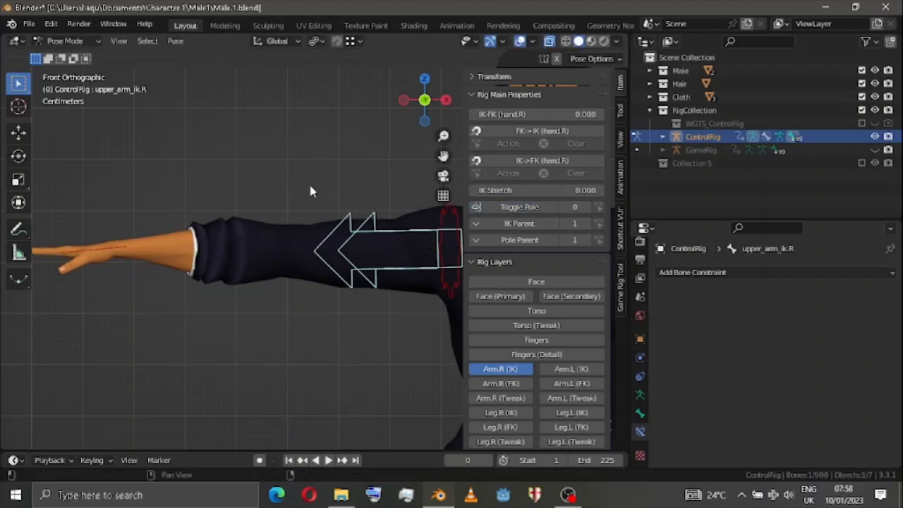
pyautogui.press('r')
pyautogui.press('y')
pyautogui.press('y')
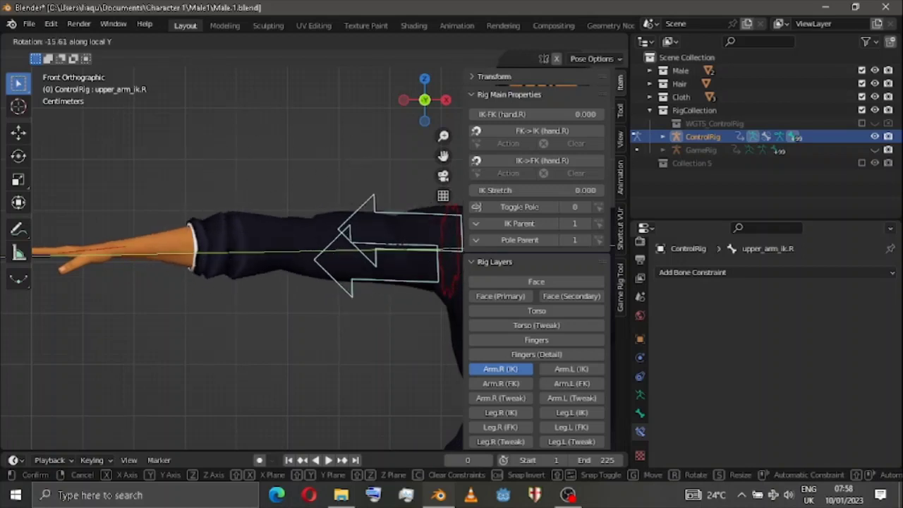
pyautogui.click(261, 277)
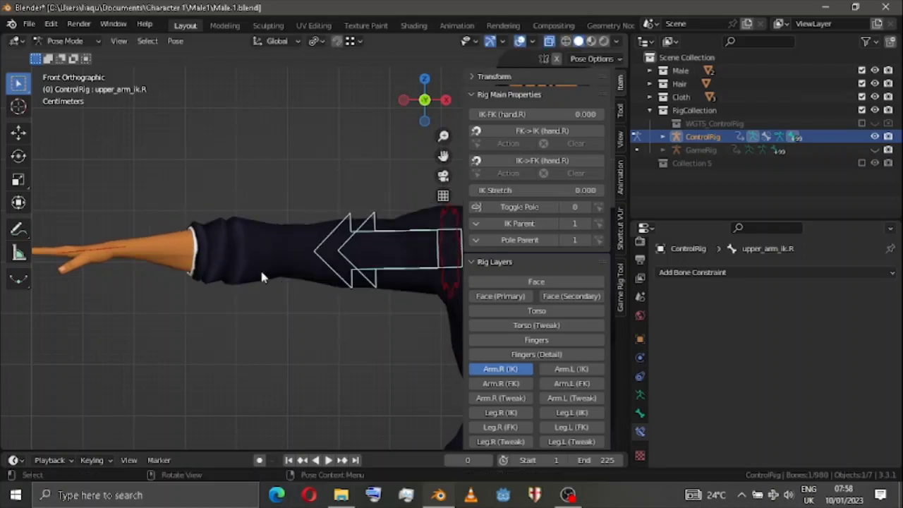
# Set the right arm's Toggle Pole back to 1 and try moving hand_ik.R
pyautogui.click(482, 223)
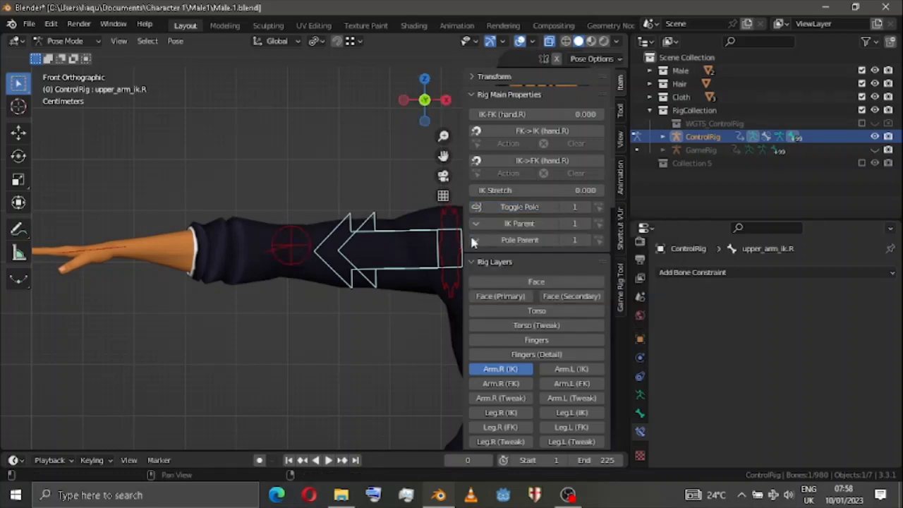
pyautogui.click(473, 242)
pyautogui.scroll(-2, 175, 254)
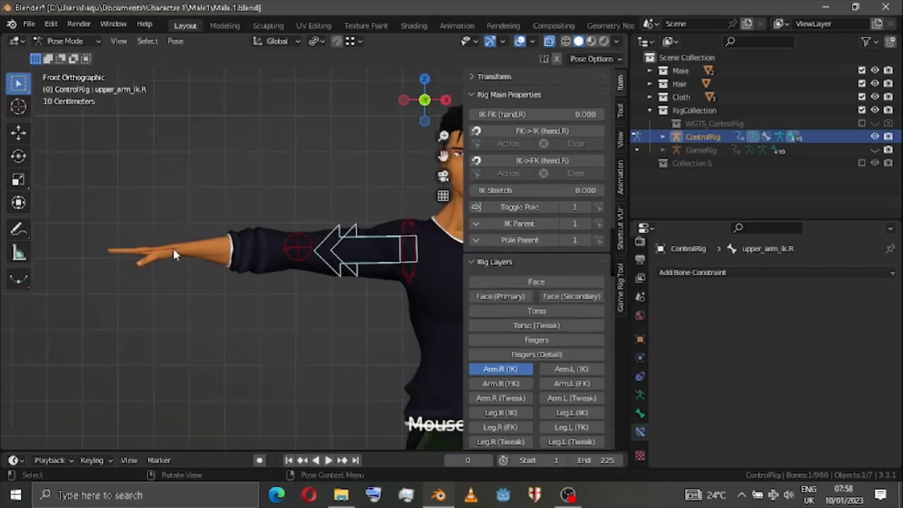
pyautogui.click(168, 251)
pyautogui.press('g')
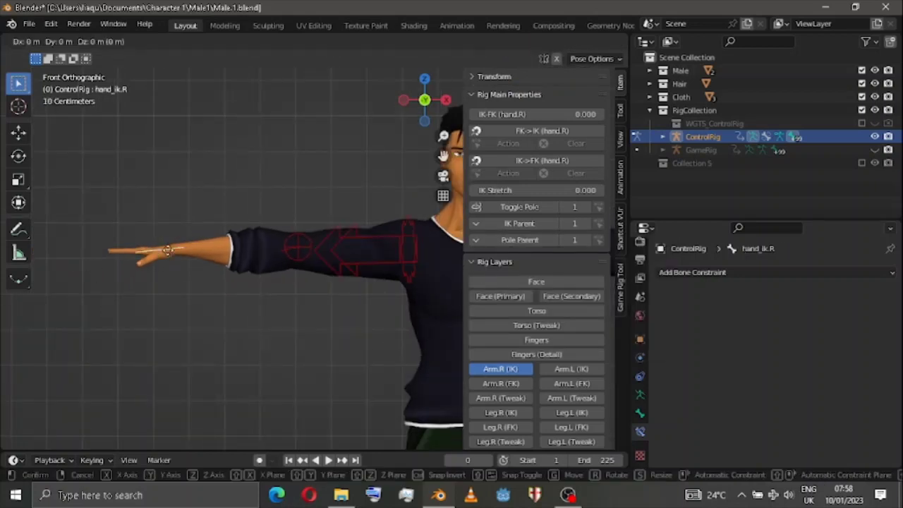
pyautogui.rightClick(159, 239)
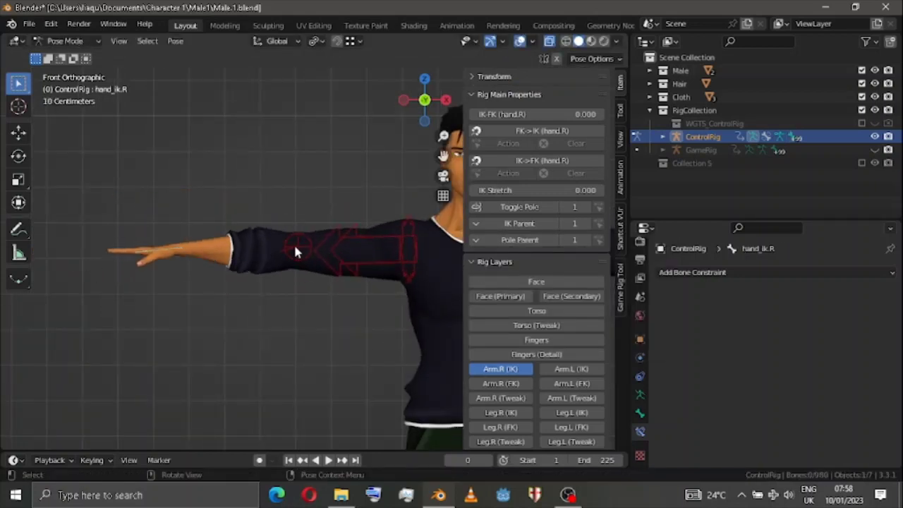
# Try moving the elbow pole target upper_arm_ik_target.R in front view and inspect its location from above
pyautogui.click(296, 247)
pyautogui.press('g')
pyautogui.rightClick(289, 205)
pyautogui.scroll(-4, 289, 205)
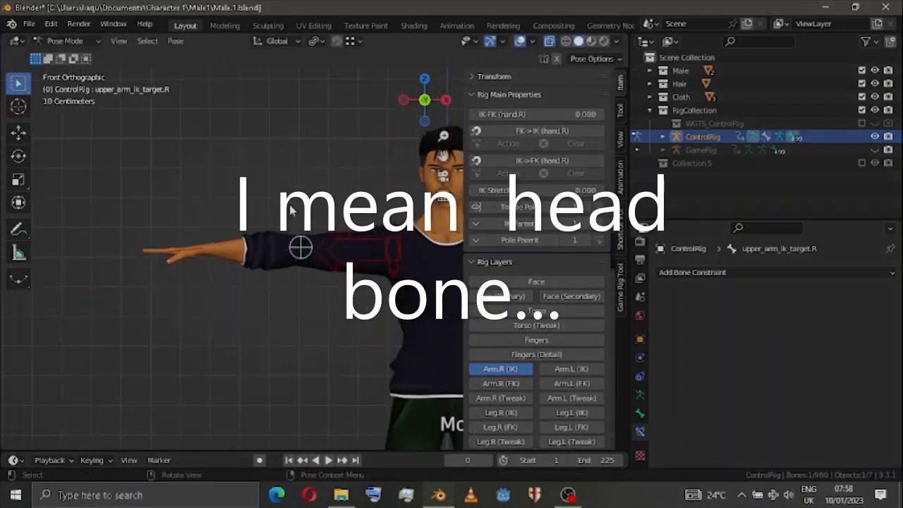
pyautogui.click(425, 81)
pyautogui.scroll(3, 429, 92)
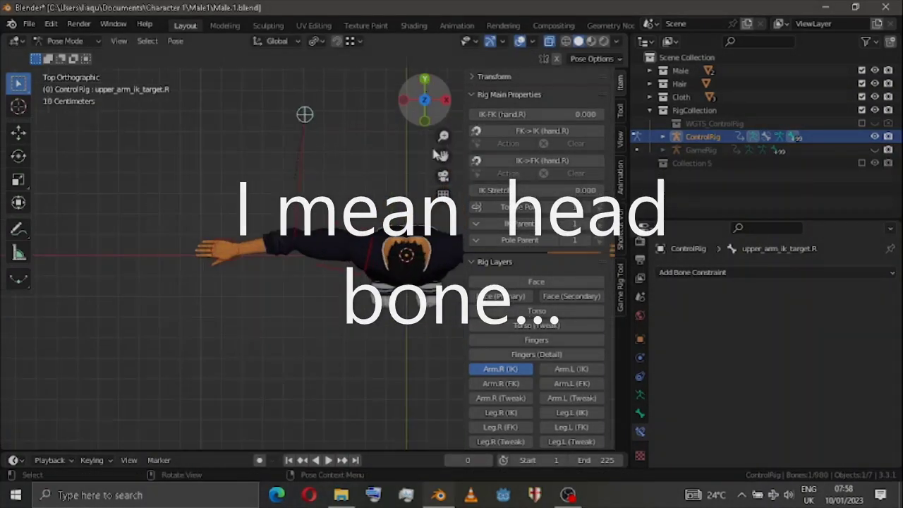
pyautogui.keyDown('shift'); pyautogui.moveTo(454, 145); pyautogui.dragTo(455, 185, button='middle'); pyautogui.keyUp('shift')
# Set the right leg's IK-FK (foot.R) to 1.000, with the Leg.R (FK) and Torso (Tweak) rig layers shown
pyautogui.click(508, 378)
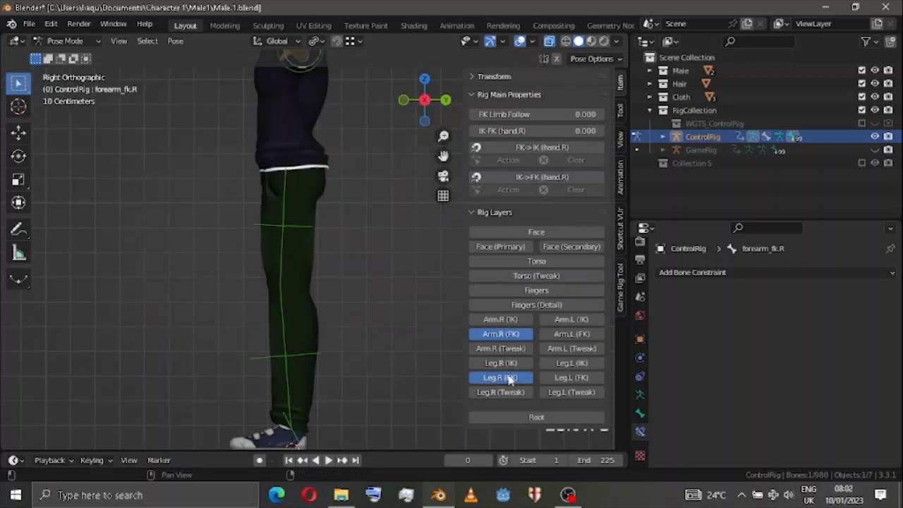
pyautogui.moveTo(516, 130); pyautogui.dragTo(603, 130)
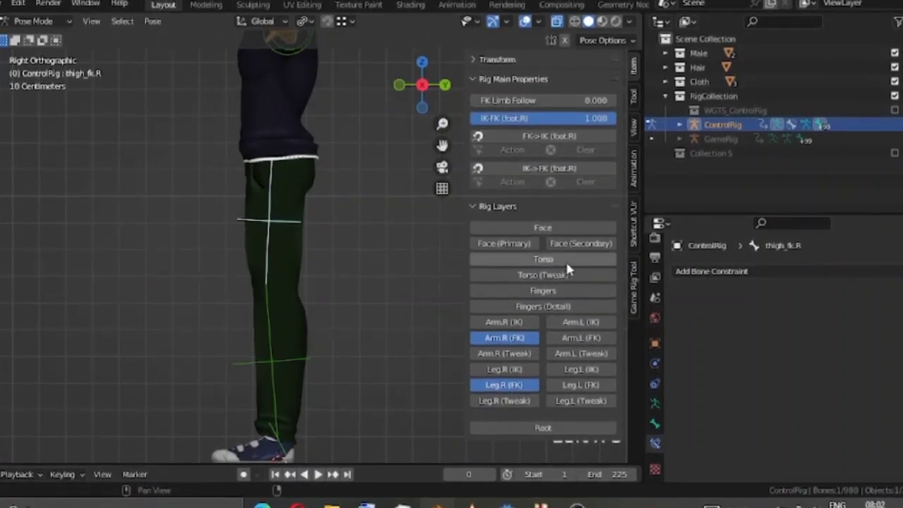
pyautogui.click(554, 274)
pyautogui.scroll(2, 439, 151)
pyautogui.moveTo(442, 146); pyautogui.dragTo(442, 169)
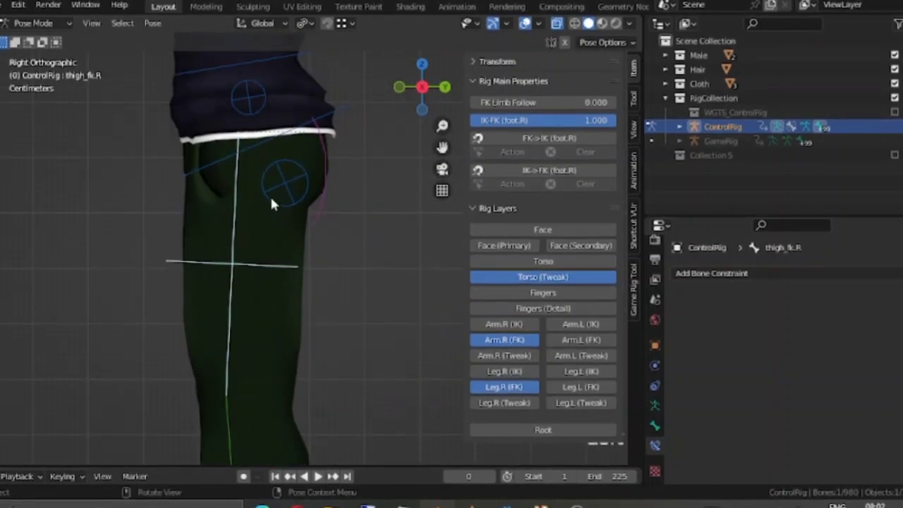
# Try rotating thigh_fk.R forward, inspect the hip muscle deformation from the opposite side, and undo the rotation
pyautogui.press('r')
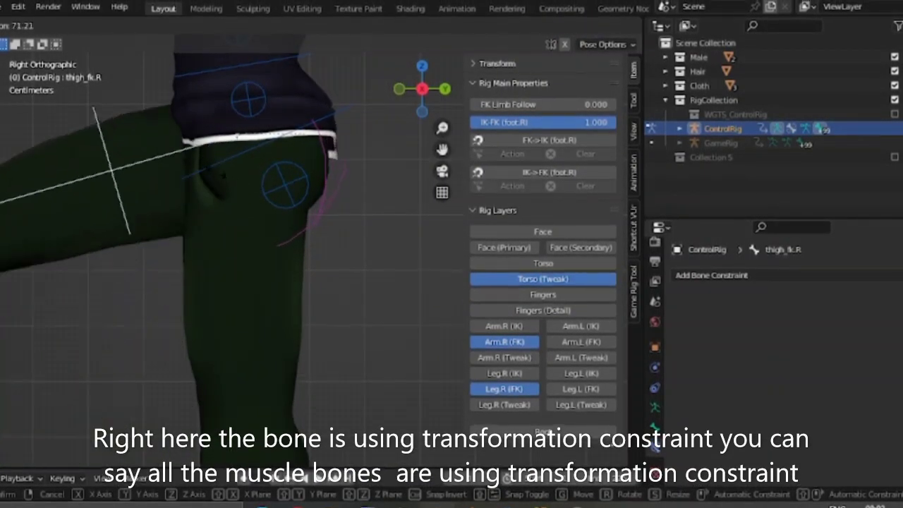
pyautogui.click(392, 102)
pyautogui.click(422, 91)
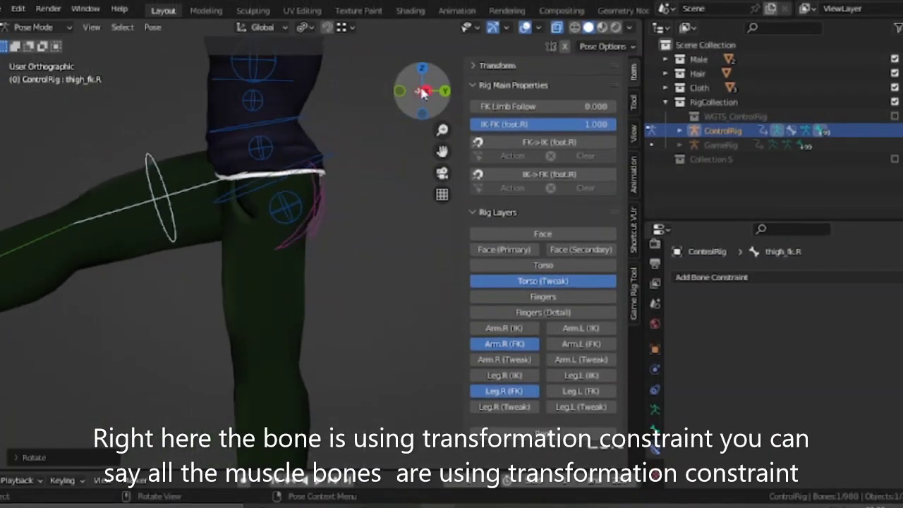
pyautogui.moveTo(432, 89)
pyautogui.mouseDown()
pyautogui.moveTo(518, 98)
pyautogui.moveTo(439, 79)
pyautogui.mouseUp()
pyautogui.click(429, 91)
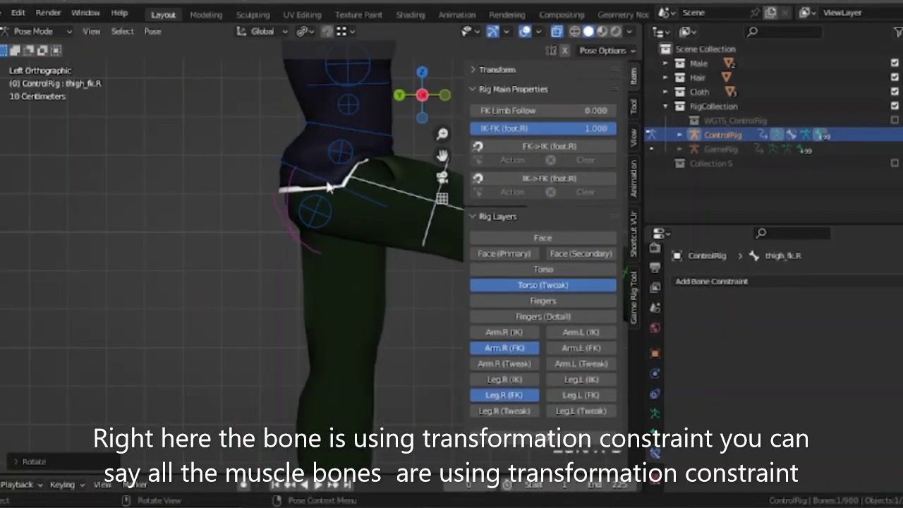
pyautogui.press('r')
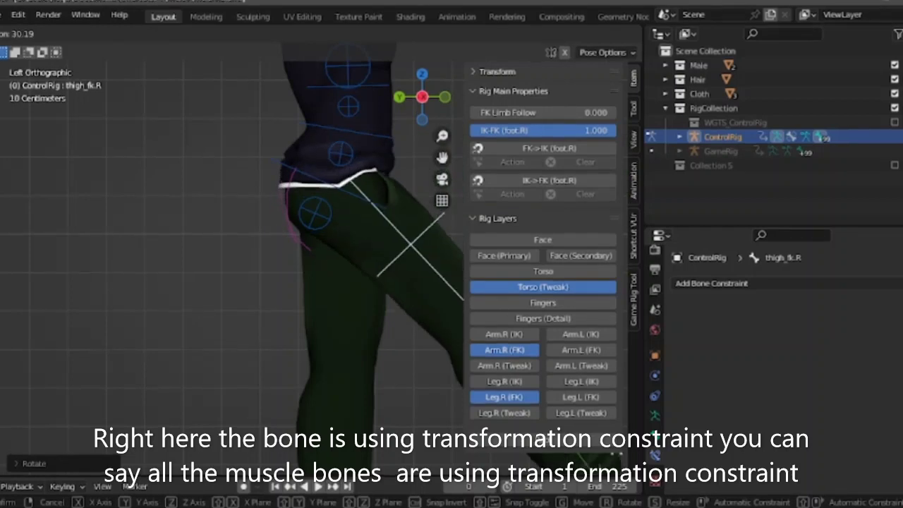
pyautogui.rightClick(290, 135)
pyautogui.hotkey('ctrl', 'z')
# Set IK-FK (foot.R) to 0.000 and view the whole character from the front
pyautogui.moveTo(579, 134); pyautogui.dragTo(475, 135)
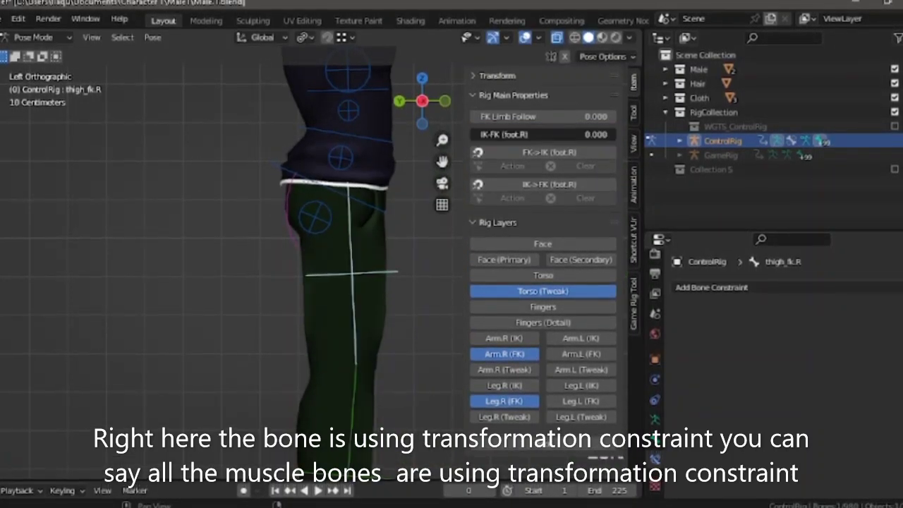
pyautogui.scroll(-3, 275, 149)
pyautogui.scroll(-1, 429, 110)
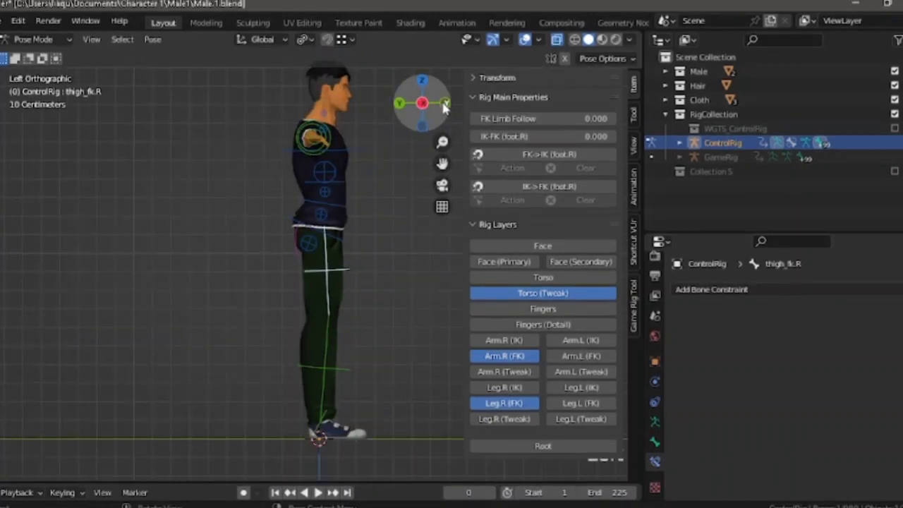
pyautogui.click(445, 105)
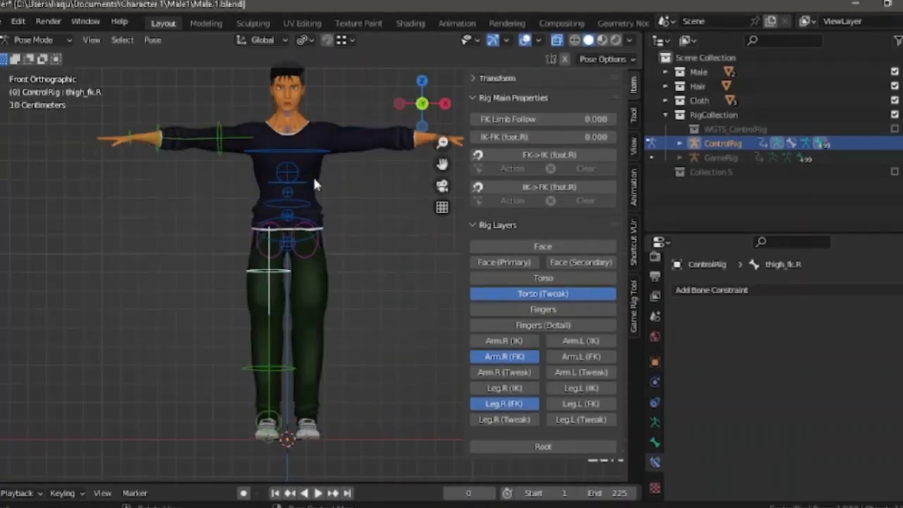
# Hide the Leg.R (FK), Arm.R (FK) and Torso (Tweak) rig layers and show the Root layer
pyautogui.click(508, 403)
pyautogui.click(489, 253)
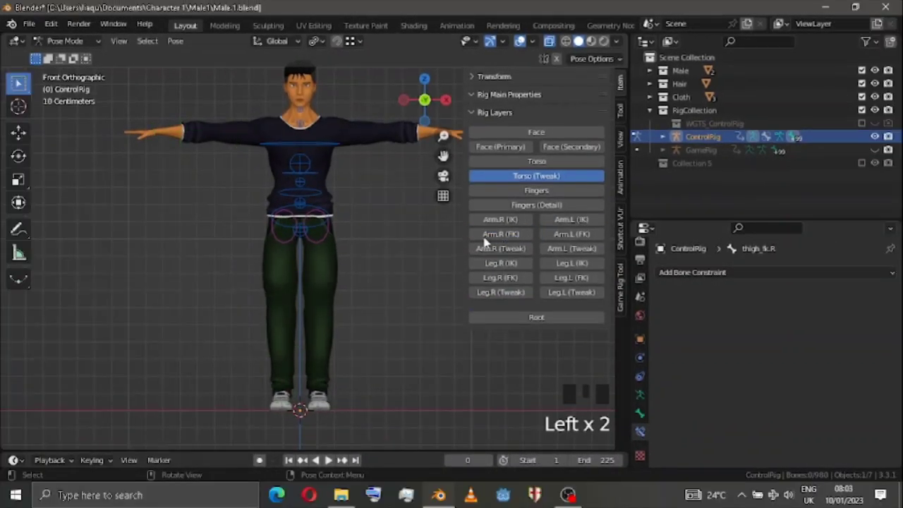
pyautogui.click(516, 318)
pyautogui.click(515, 176)
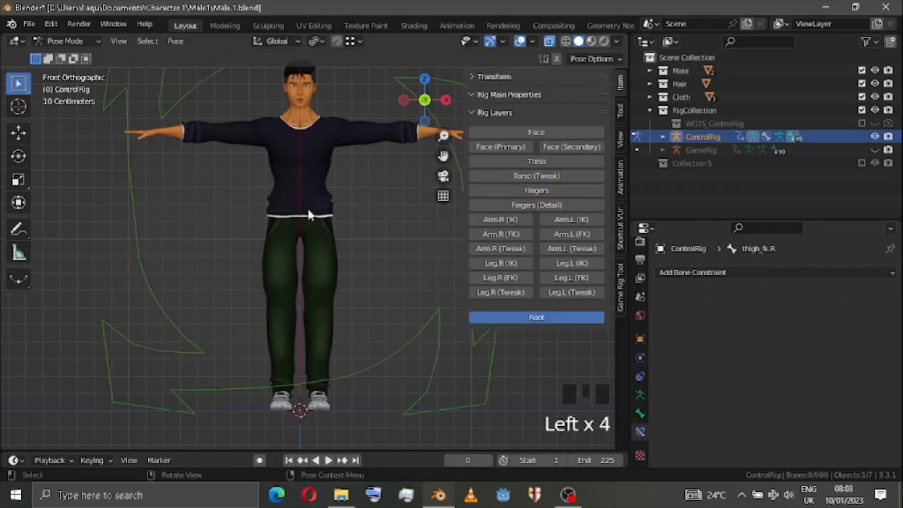
# Select the root.Y control in a perspective view and try rotating the whole character with it
pyautogui.scroll(-4, 357, 135)
pyautogui.moveTo(424, 100); pyautogui.dragTo(366, 162)
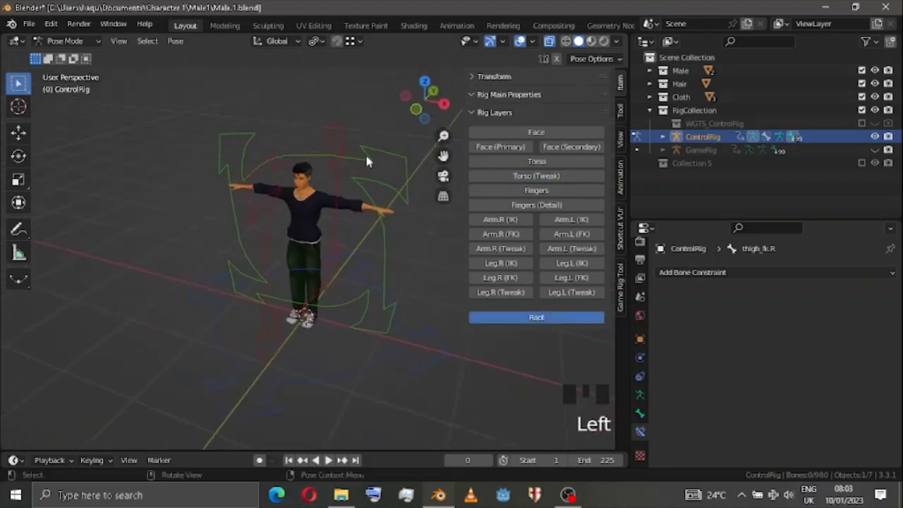
pyautogui.click(366, 162)
pyautogui.press('r')
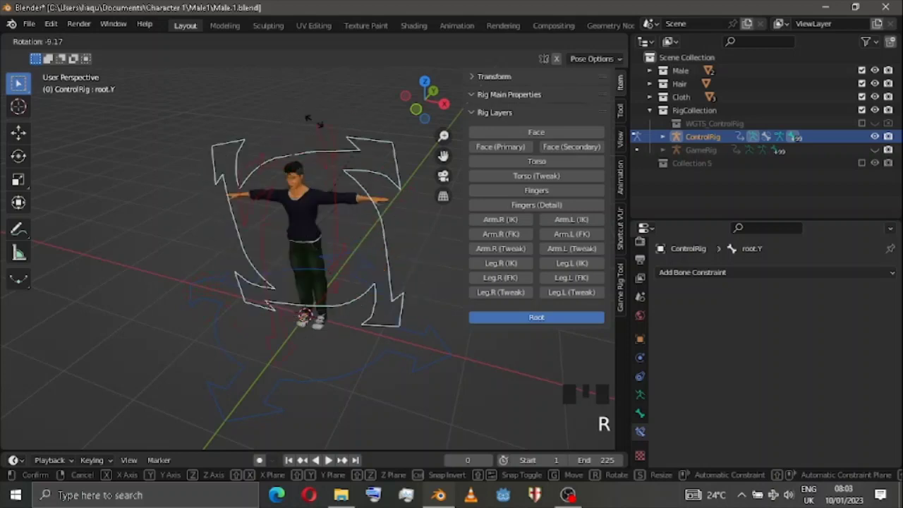
pyautogui.rightClick(326, 121)
# Select the root.X control from the character's side and try rotating the whole character with it
pyautogui.moveTo(443, 103); pyautogui.dragTo(410, 133)
pyautogui.click(401, 159)
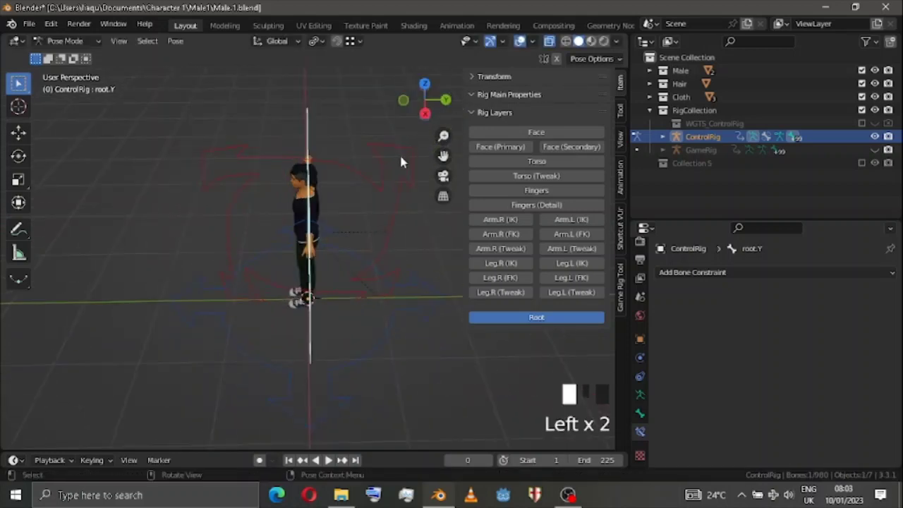
pyautogui.click(400, 161)
pyautogui.press('r')
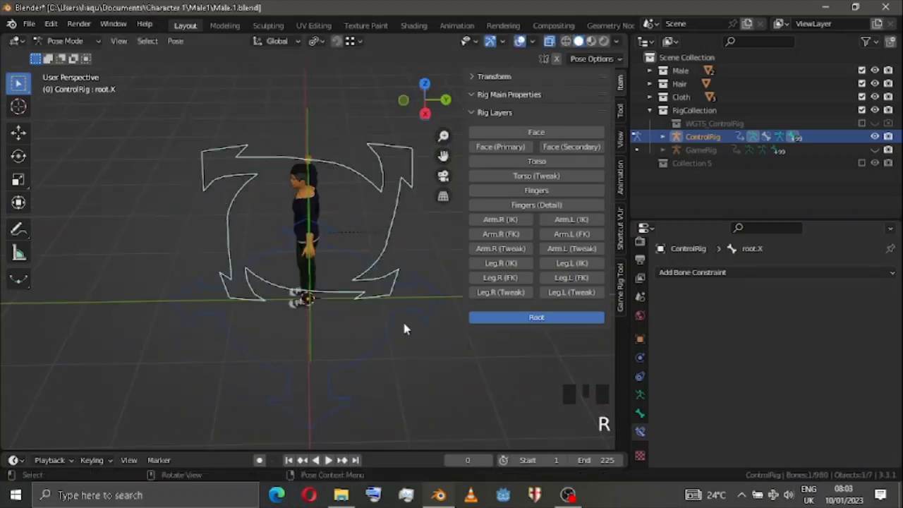
# Select the root.Z control around the feet and try turning the whole character with it
pyautogui.click(396, 312)
pyautogui.press('r')
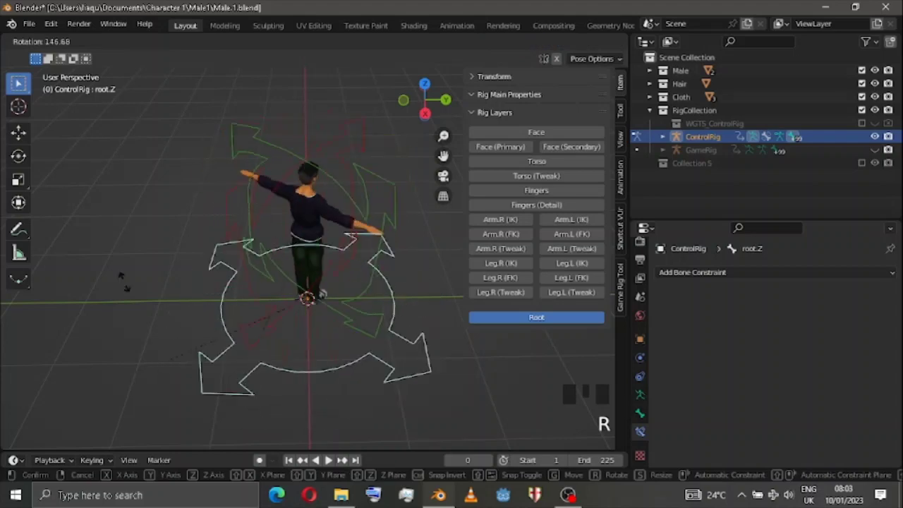
pyautogui.rightClick(362, 182)
# Try moving, scaling and rotating the character with the root.Z control in perspective view
pyautogui.moveTo(425, 101); pyautogui.dragTo(377, 133)
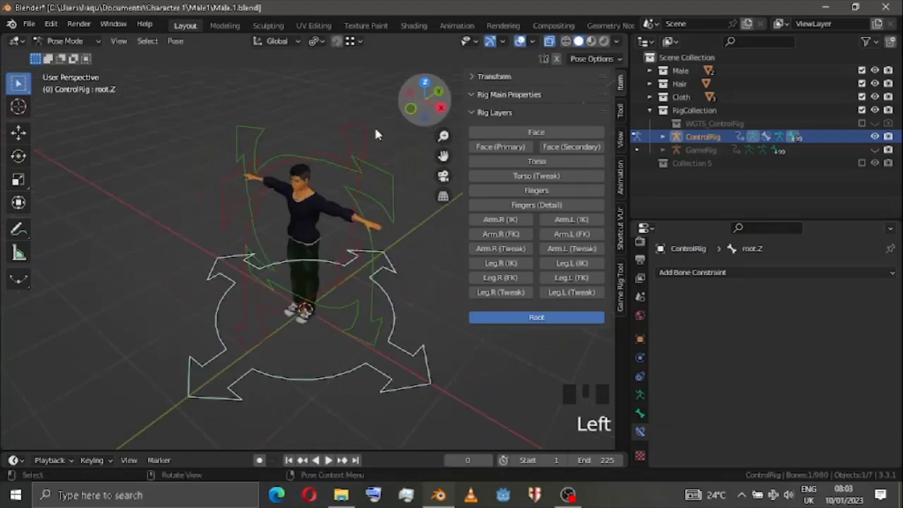
pyautogui.press('g')
pyautogui.rightClick(388, 158)
pyautogui.press('s')
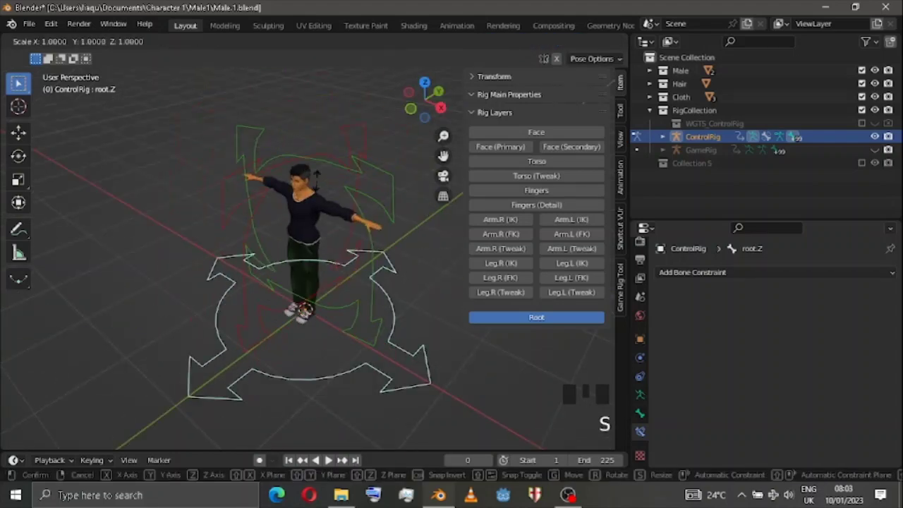
pyautogui.rightClick(321, 240)
pyautogui.press('r')
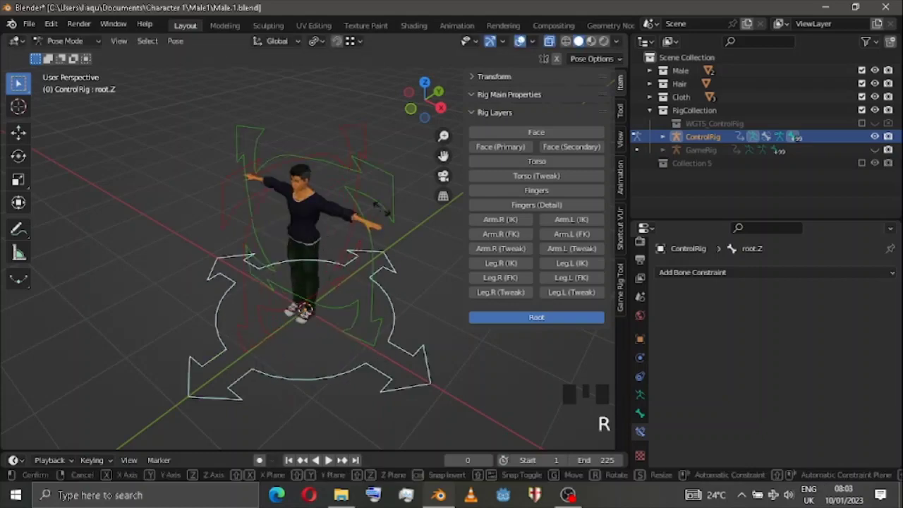
pyautogui.click(375, 269)
# Frame the character's head and upper body in front view
pyautogui.scroll(-3, 376, 268)
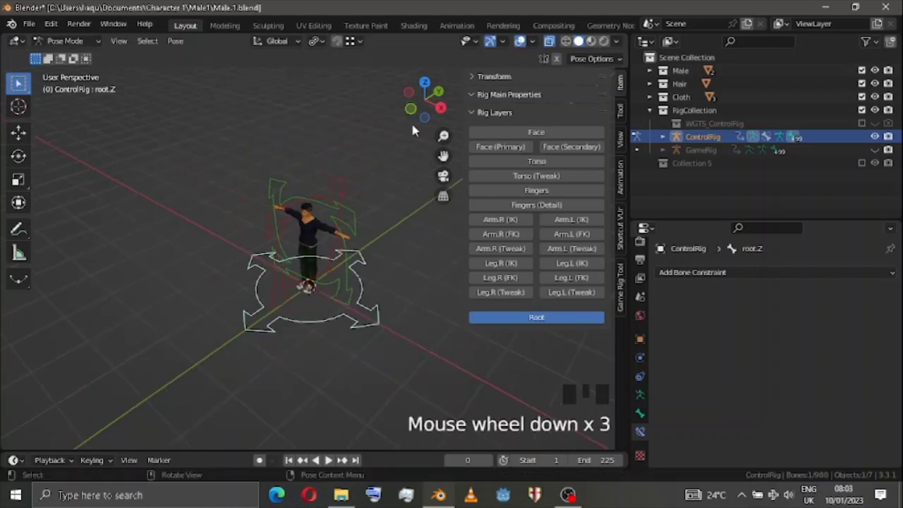
pyautogui.click(411, 109)
pyautogui.scroll(3, 407, 140)
pyautogui.moveTo(443, 156); pyautogui.dragTo(437, 203)
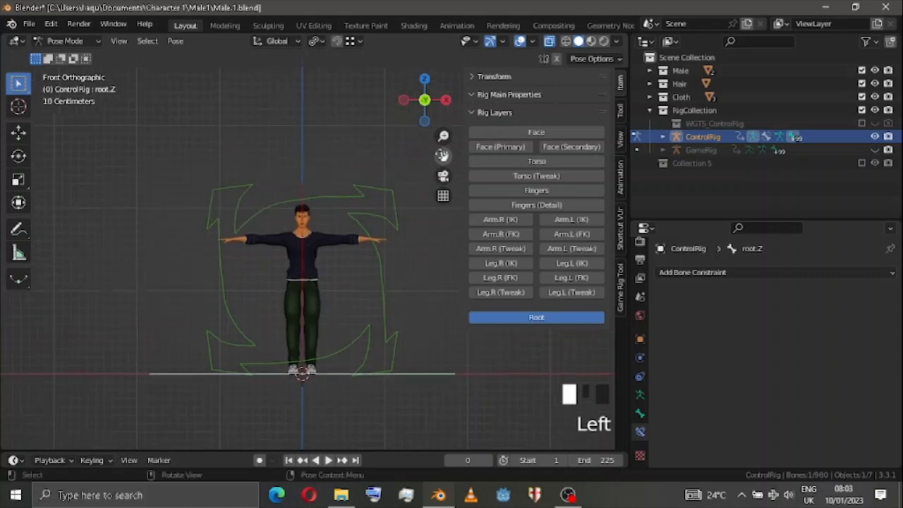
pyautogui.scroll(4, 443, 156)
pyautogui.moveTo(443, 156); pyautogui.dragTo(457, 190)
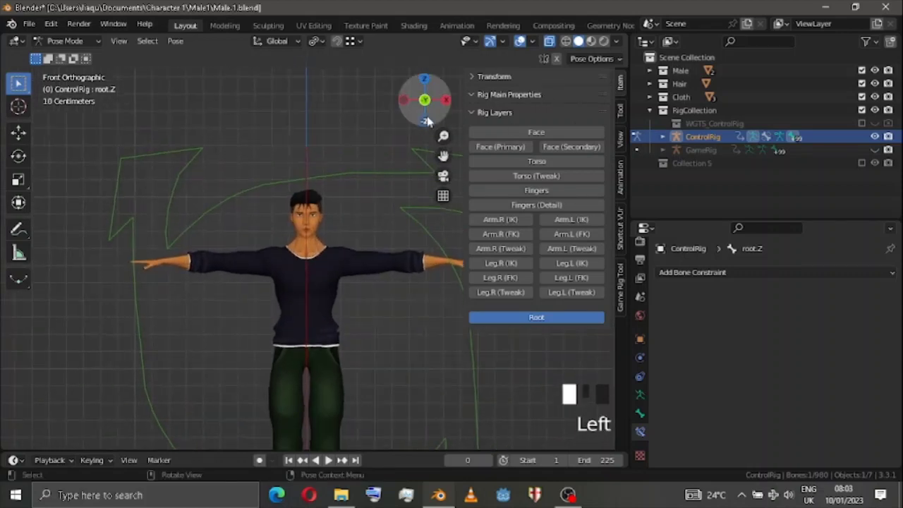